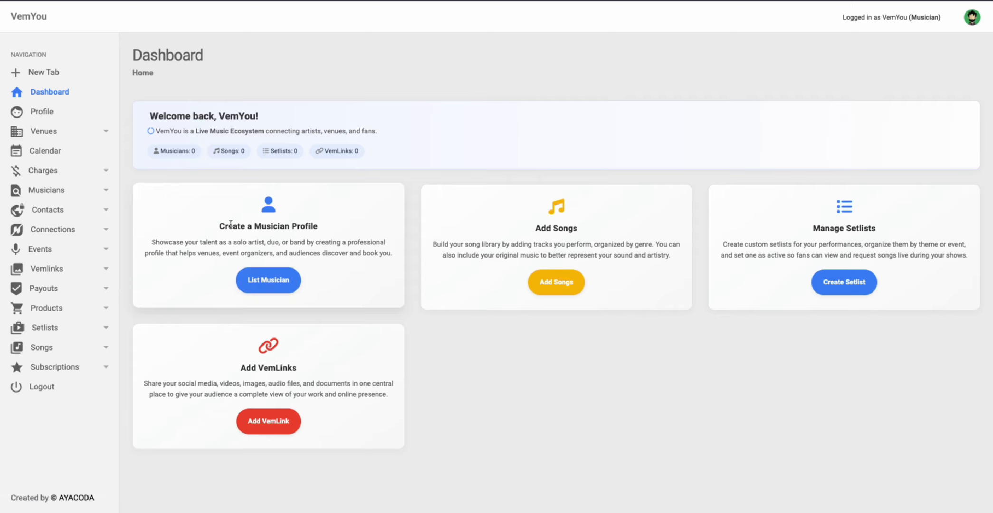
# Start listing a new musician profile from the dashboard.
pyautogui.moveTo(216, 227); pyautogui.dragTo(349, 243)
pyautogui.click(286, 238)
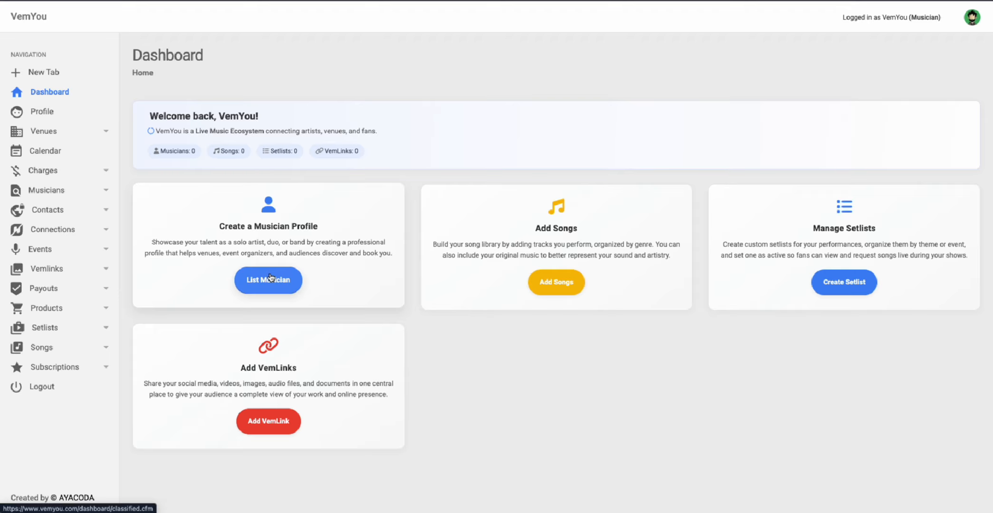
pyautogui.click(270, 278)
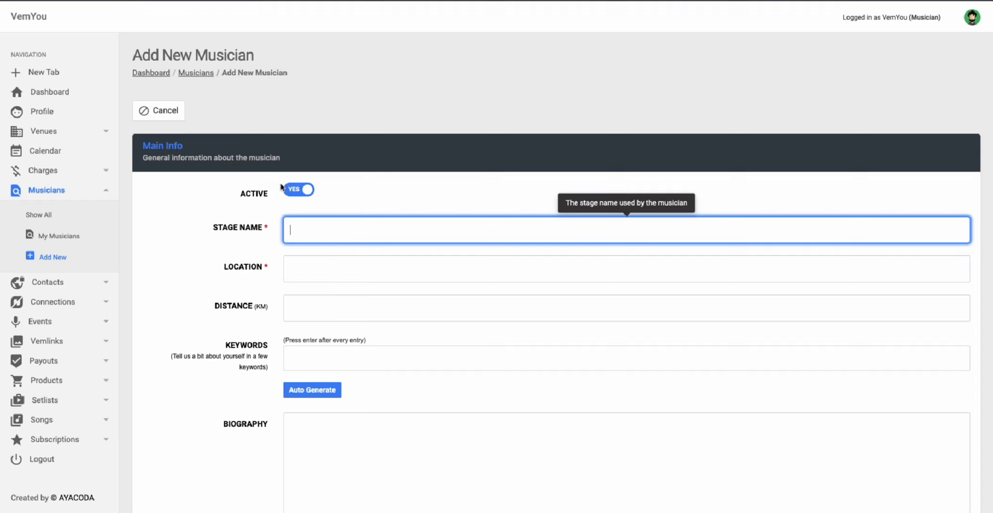
pyautogui.doubleClick(264, 196)
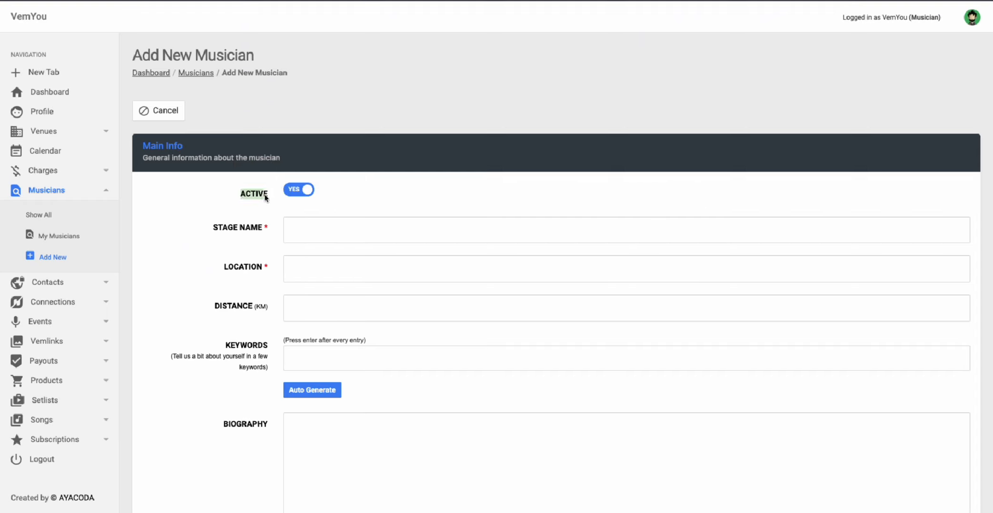
pyautogui.click(271, 193)
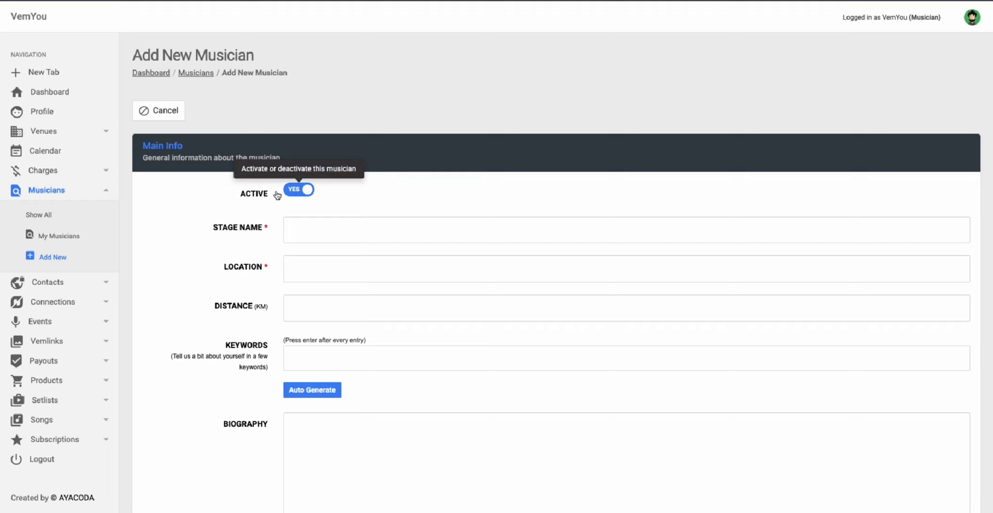
pyautogui.click(303, 190)
pyautogui.click(303, 189)
# Enter "VemYou covers" as the musician's stage name.
pyautogui.click(314, 222)
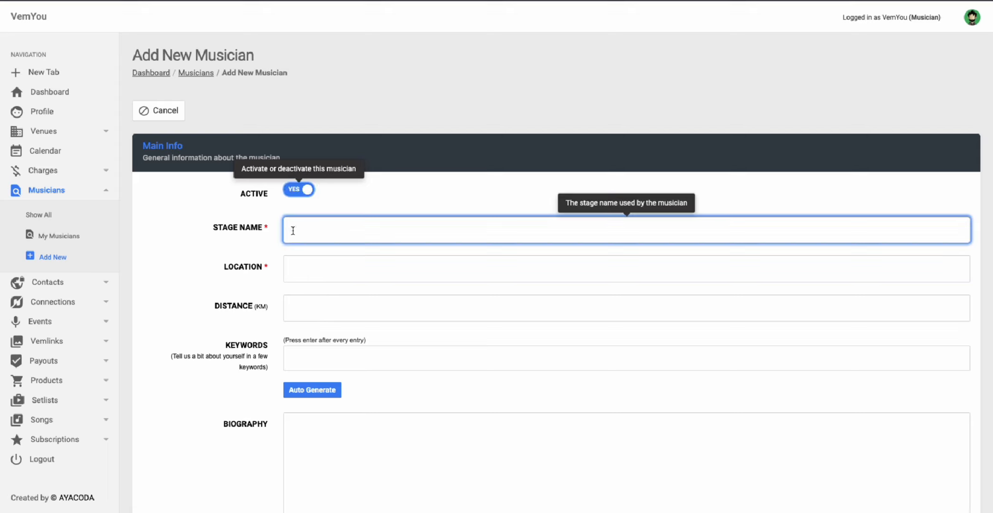
pyautogui.write('VemYou ')
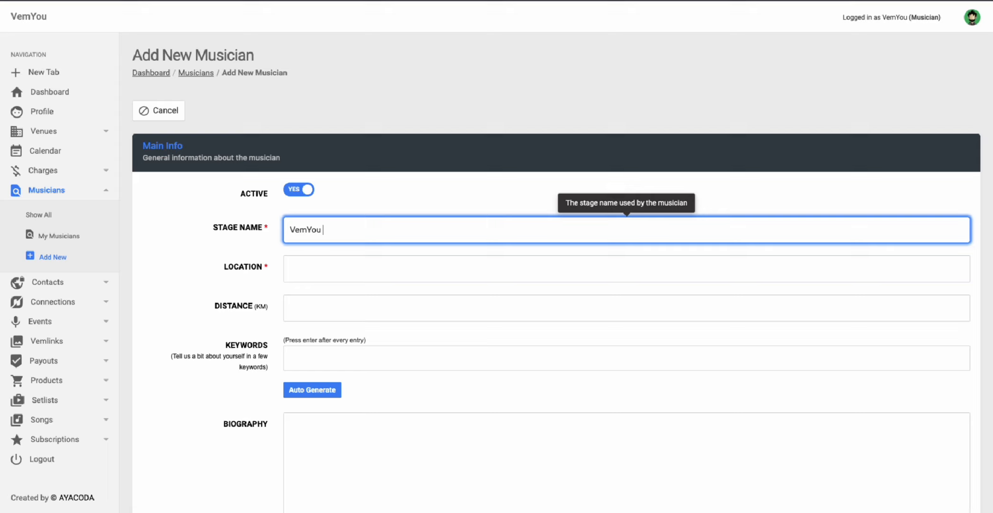
pyautogui.write('covers')
# Set the musician's location to Gold Coast QLD, Australia and the service distance to 150 km.
pyautogui.click(298, 262)
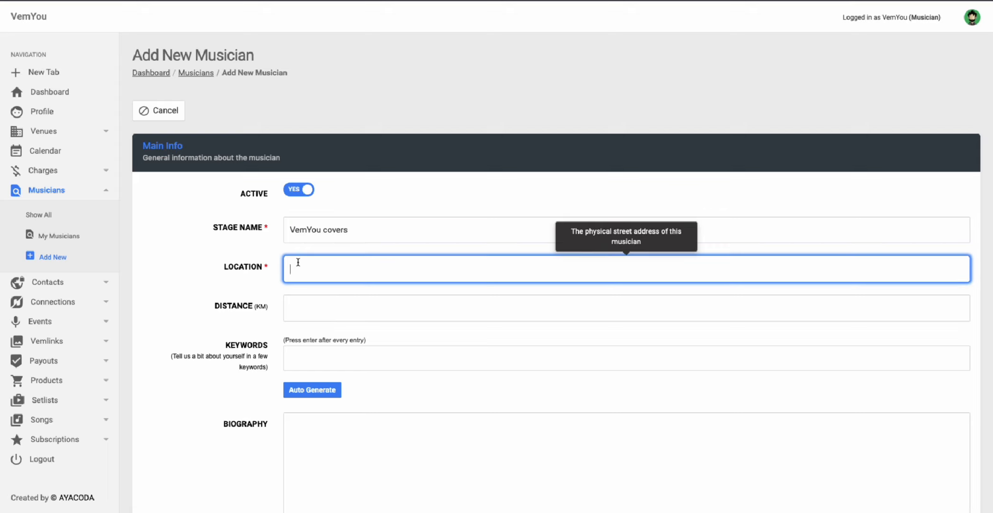
pyautogui.write('Gold')
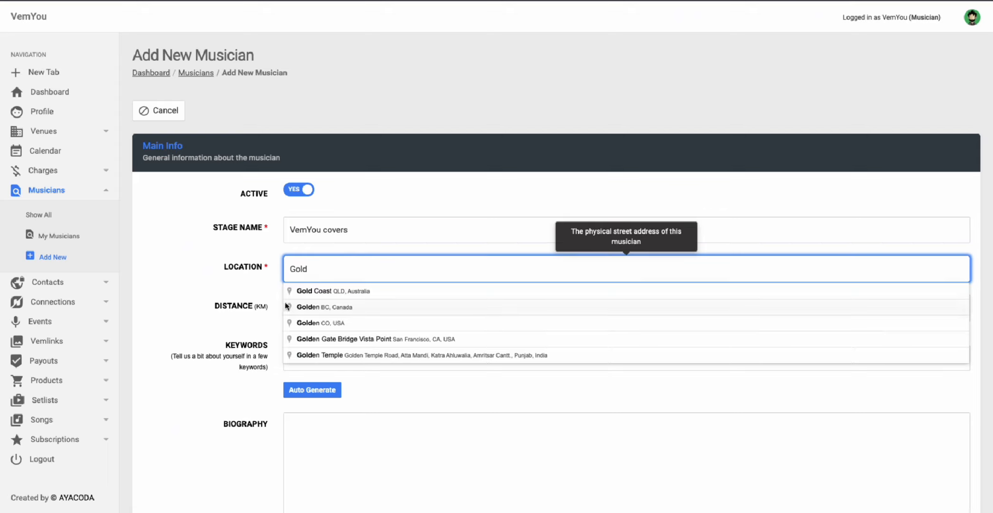
pyautogui.click(300, 291)
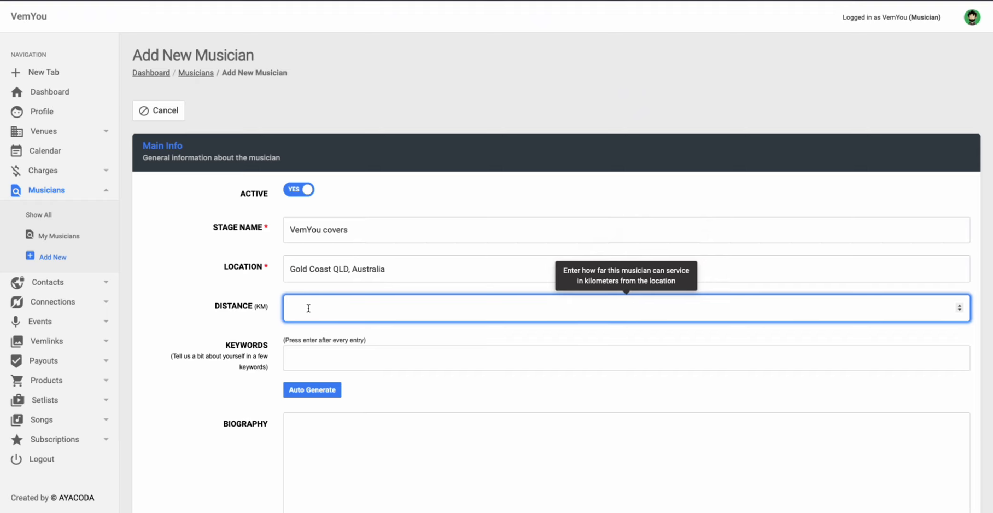
pyautogui.write('150')
# Add the keywords "Vemyou artist" and "Cover musician" to the musician's profile.
pyautogui.click(327, 350)
pyautogui.scroll(-4, 323, 350)
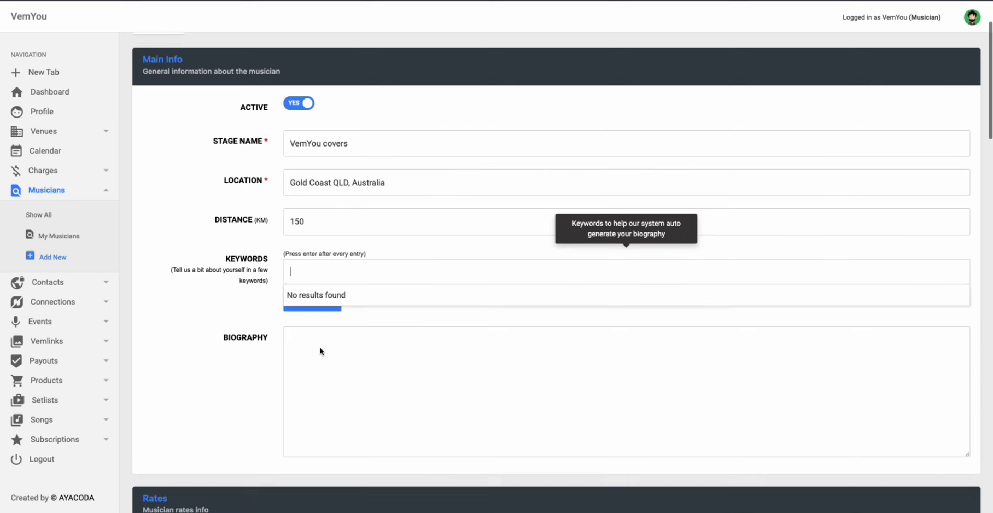
pyautogui.click(293, 171)
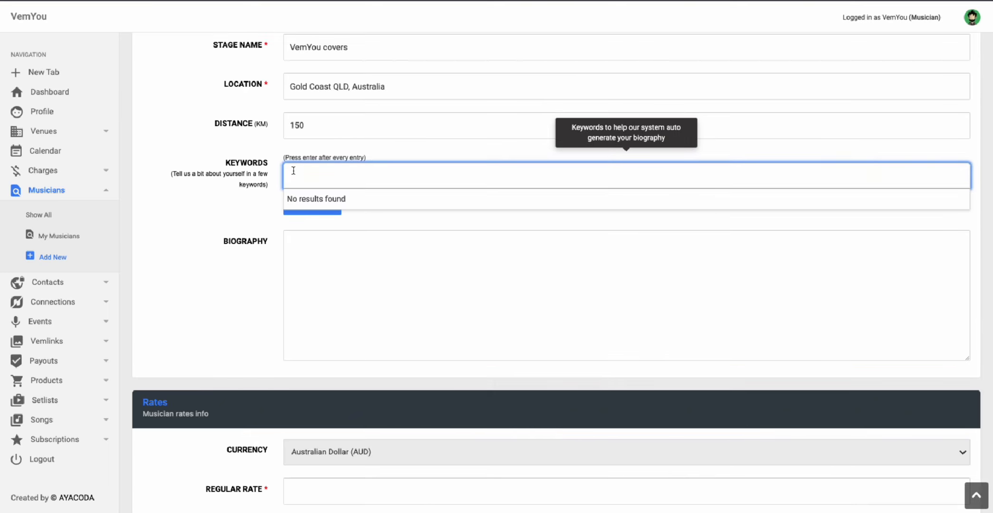
pyautogui.write('Vemyou ar')
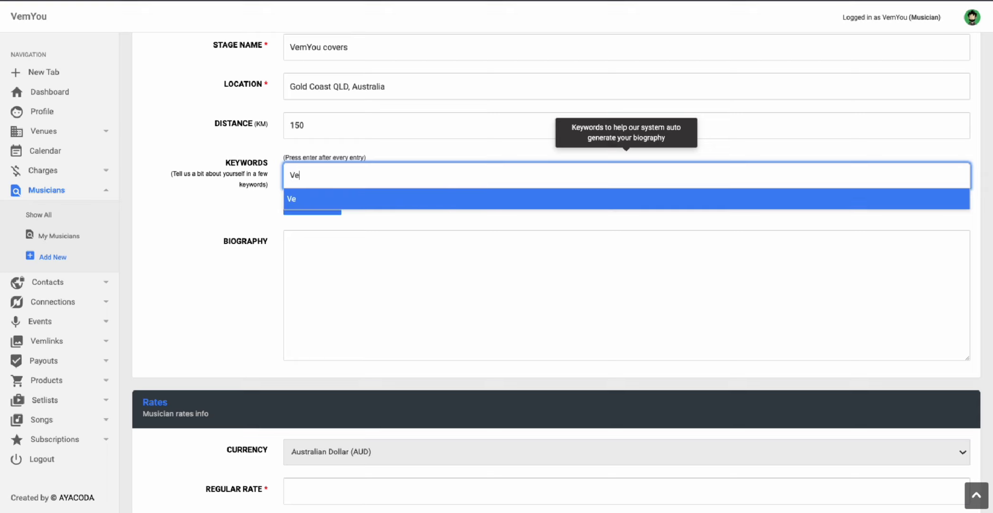
pyautogui.write('tis')
pyautogui.press('Return')
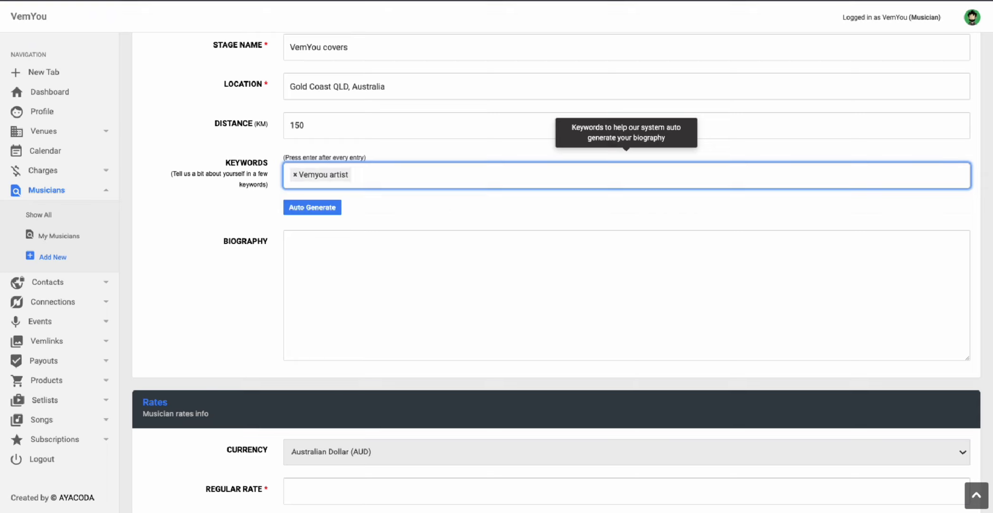
pyautogui.write('Clover')
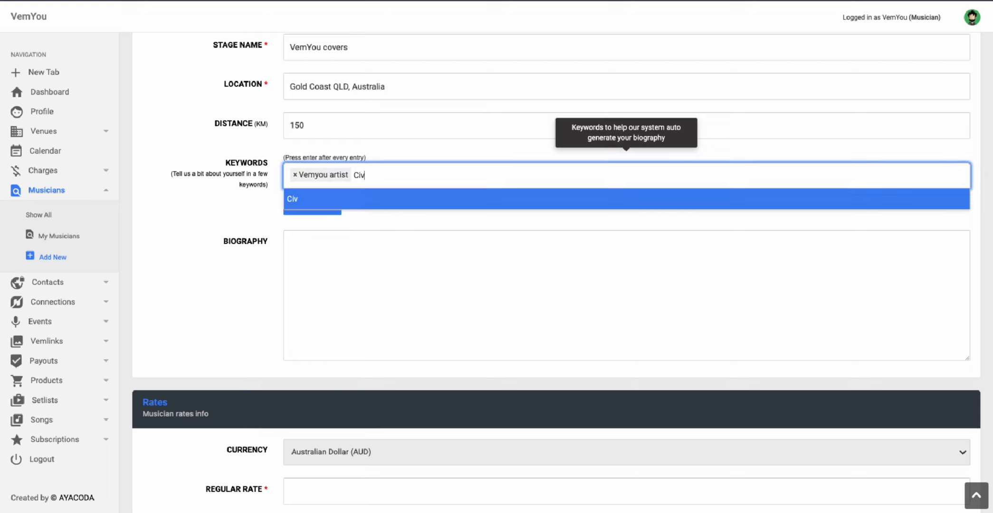
pyautogui.press('BackSpace')
pyautogui.press('BackSpace')
pyautogui.write('over musician')
pyautogui.press('Return')
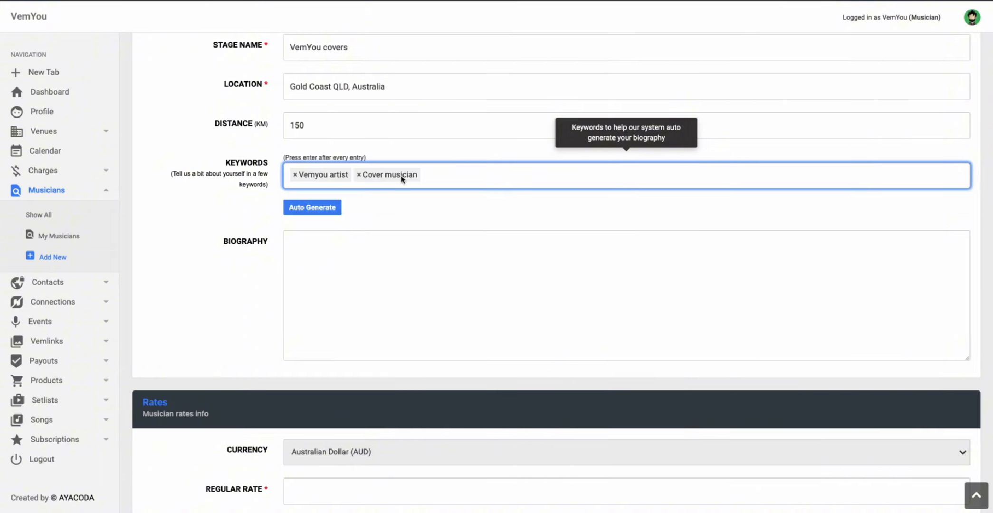
# Add the keywords "Roots music" and "Love putting my own twist on songs" to the musician's profile.
pyautogui.write('Roots')
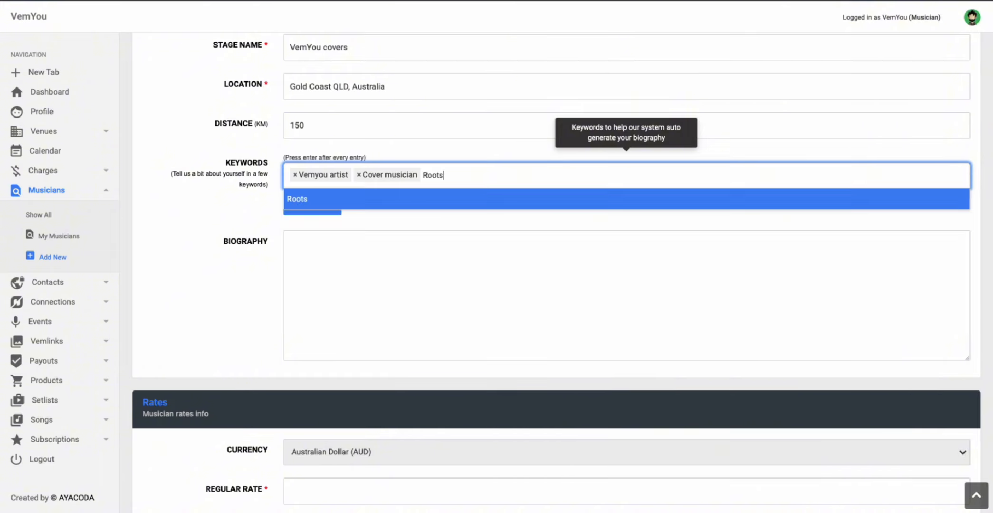
pyautogui.write(' music')
pyautogui.press('Return')
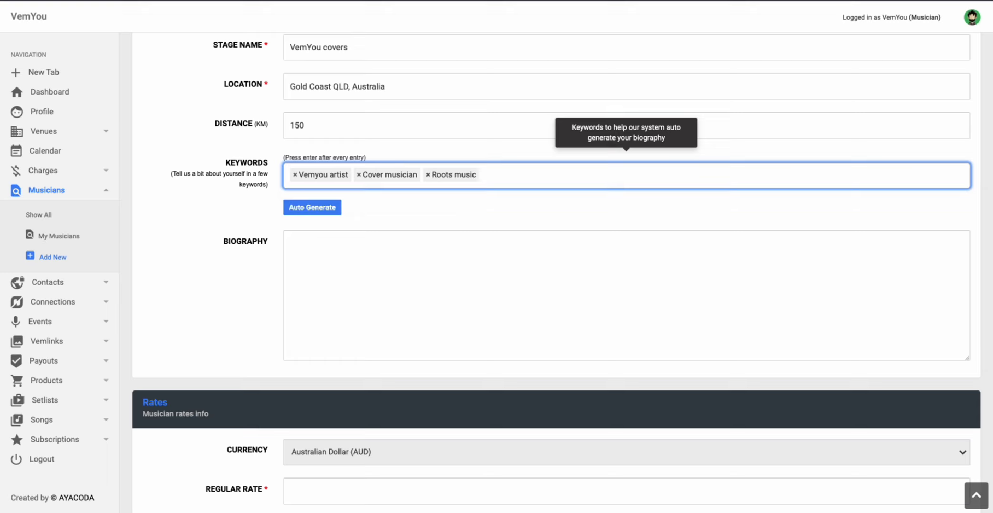
pyautogui.click(507, 177)
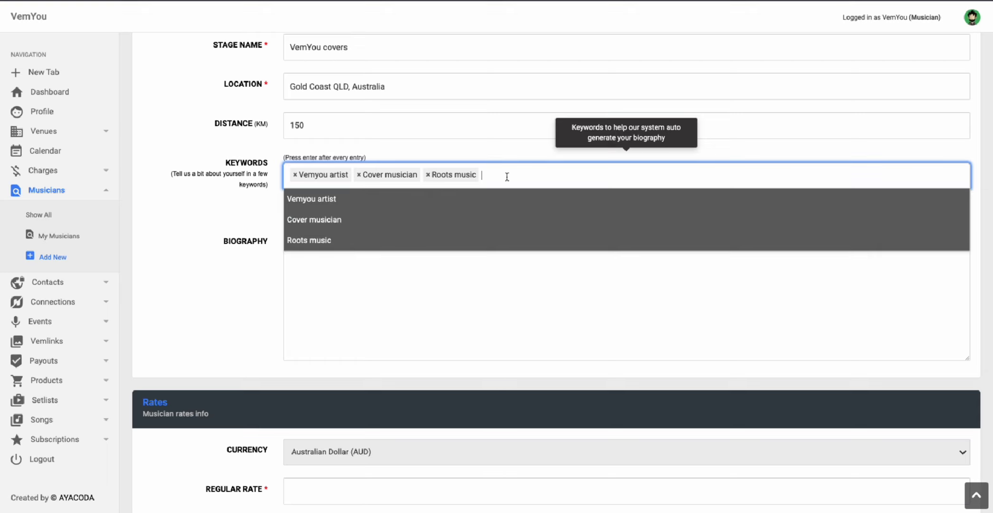
pyautogui.write('Love putting')
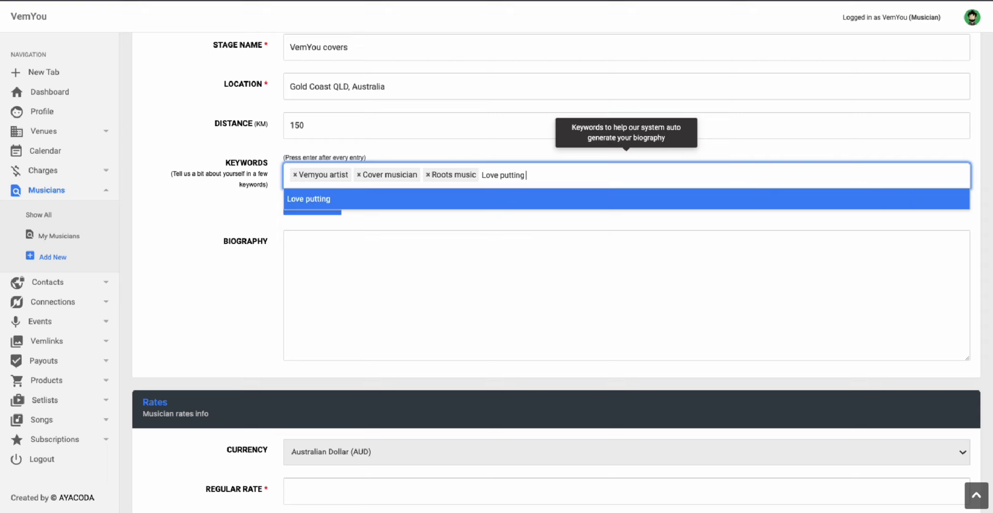
pyautogui.write(' my own twist on songs')
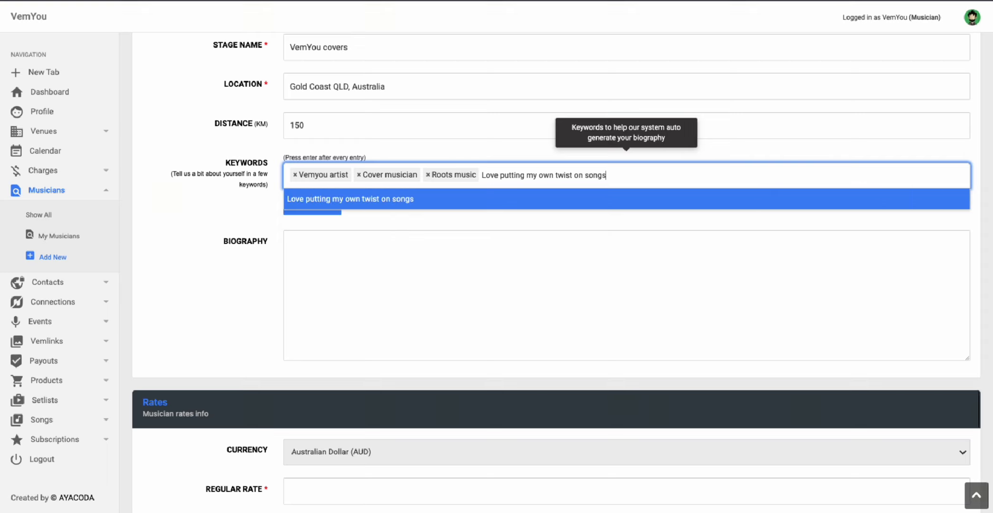
pyautogui.press('Return')
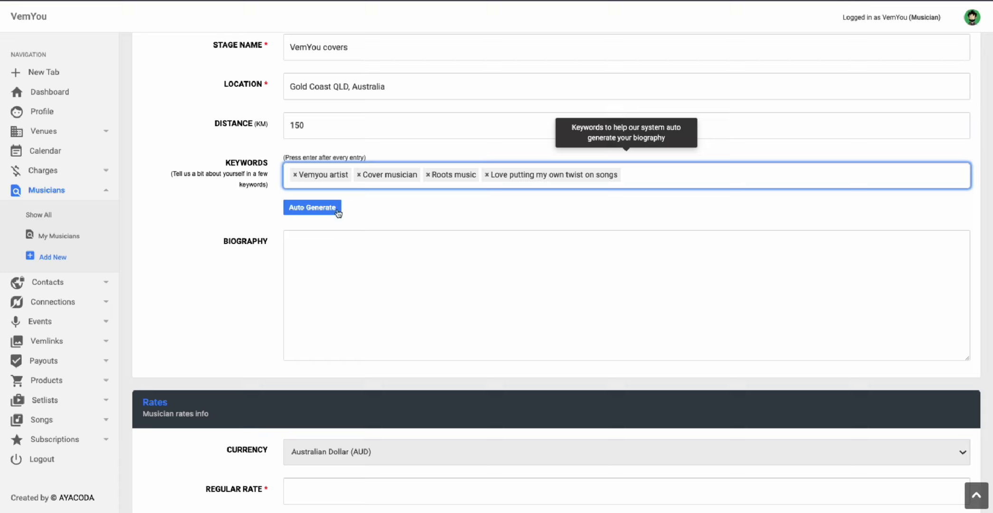
# Auto-generate the musician's biography from the entered profile details and keywords, accepting the confirmation.
pyautogui.click(306, 209)
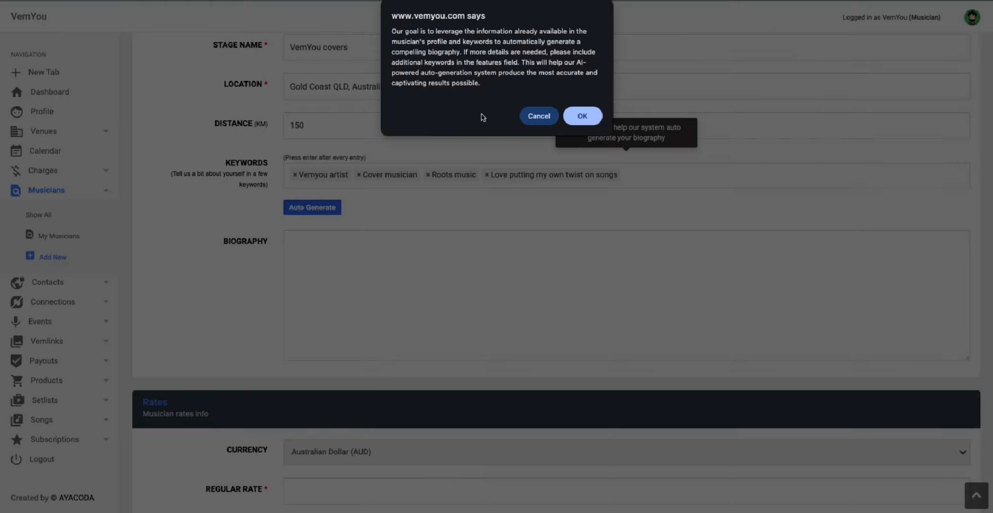
pyautogui.click(582, 116)
pyautogui.scroll(1, 345, 117)
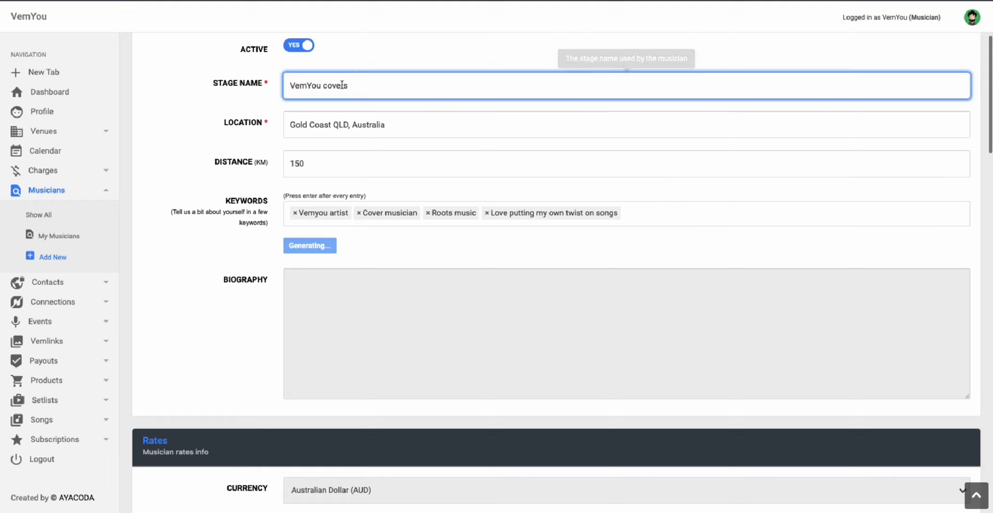
pyautogui.press('Tab')
pyautogui.press('Tab')
pyautogui.press('Tab')
pyautogui.press('Tab')
pyautogui.scroll(-1, 329, 285)
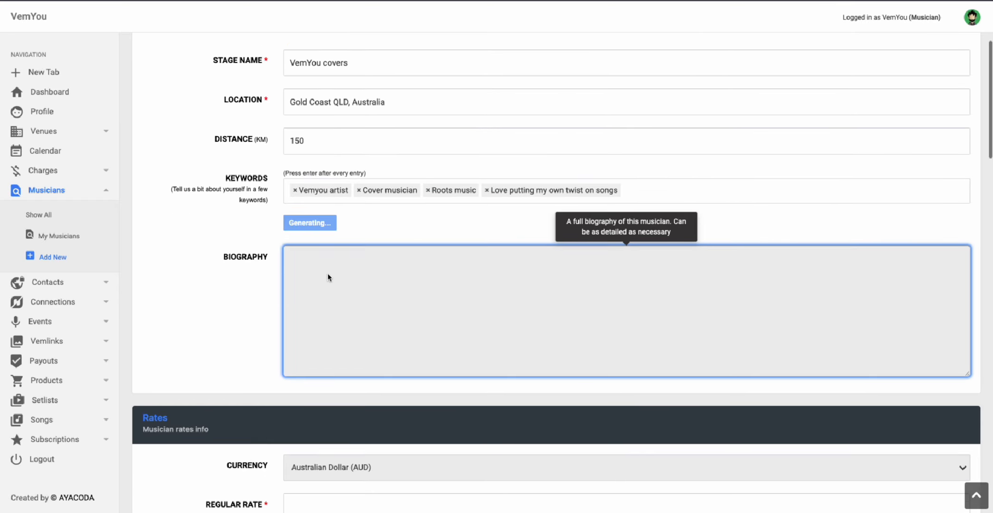
# Read through the generated biography text to check how it describes the musician.
pyautogui.moveTo(341, 200); pyautogui.dragTo(453, 201)
pyautogui.click(423, 202)
pyautogui.click(511, 201)
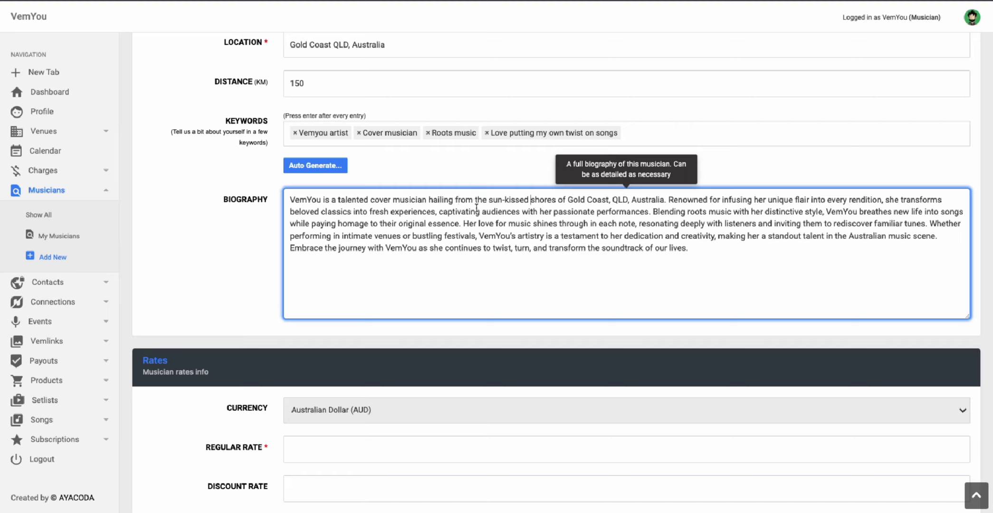
pyautogui.click(598, 211)
pyautogui.moveTo(694, 252); pyautogui.dragTo(809, 275)
pyautogui.click(300, 205)
pyautogui.scroll(1, 809, 274)
pyautogui.click(763, 265)
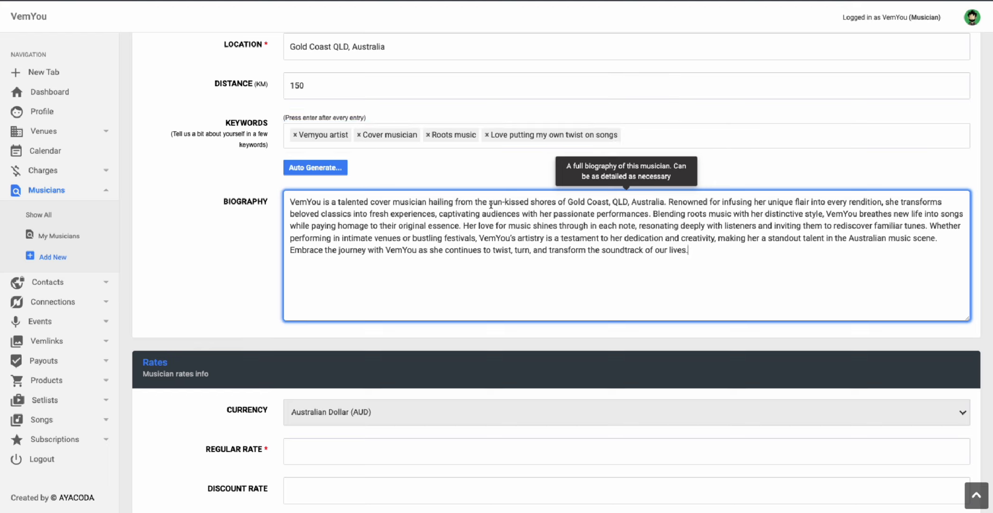
pyautogui.click(232, 256)
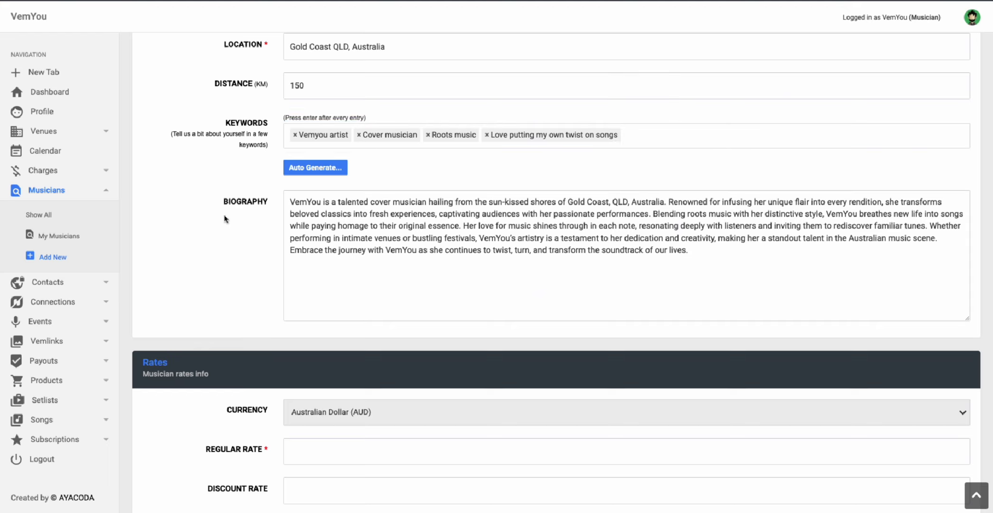
pyautogui.click(412, 212)
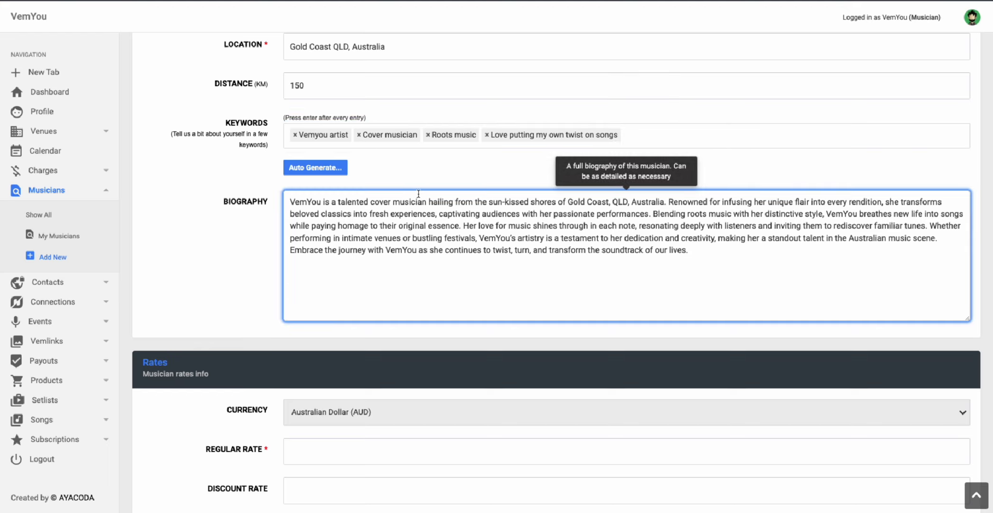
# Set the musician's regular rate to 150 and the discount rate to 100.
pyautogui.scroll(-5, 261, 107)
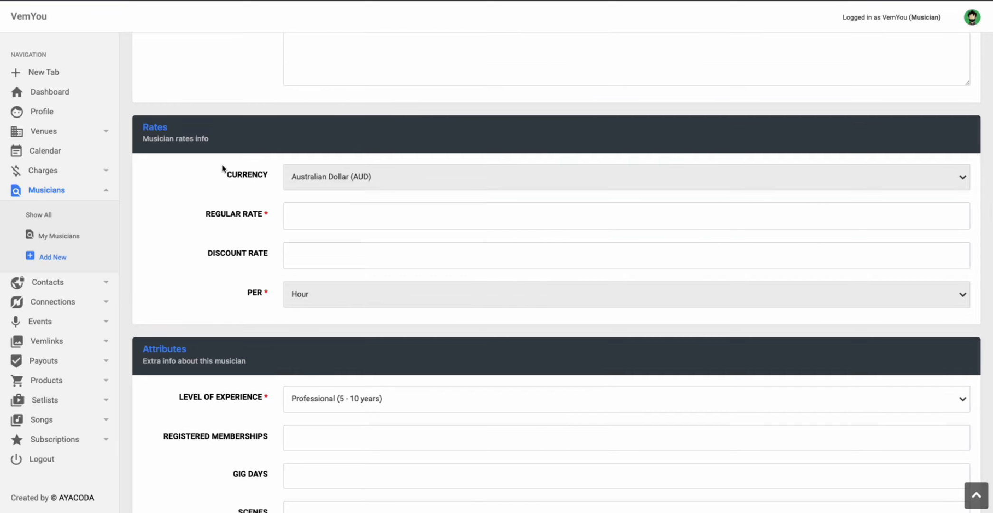
pyautogui.click(307, 219)
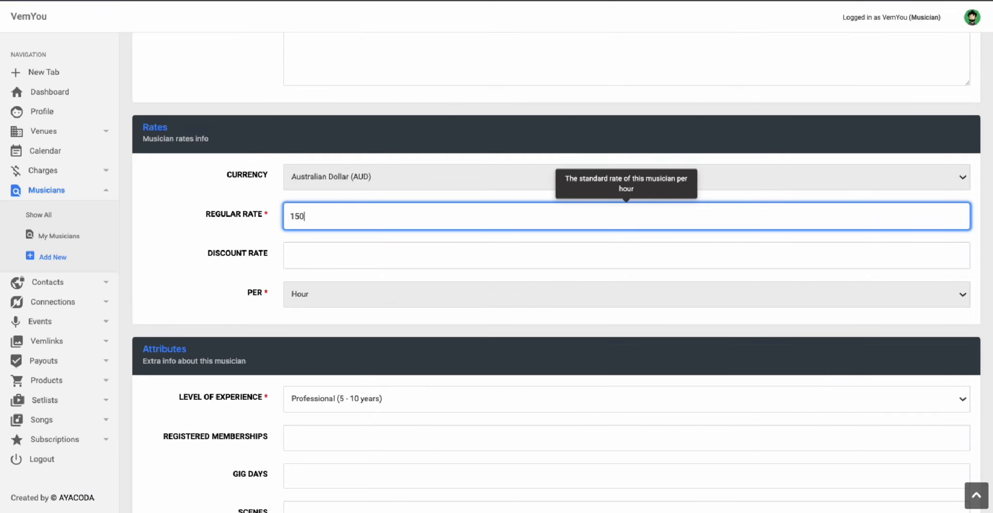
pyautogui.click(341, 255)
pyautogui.write('1')
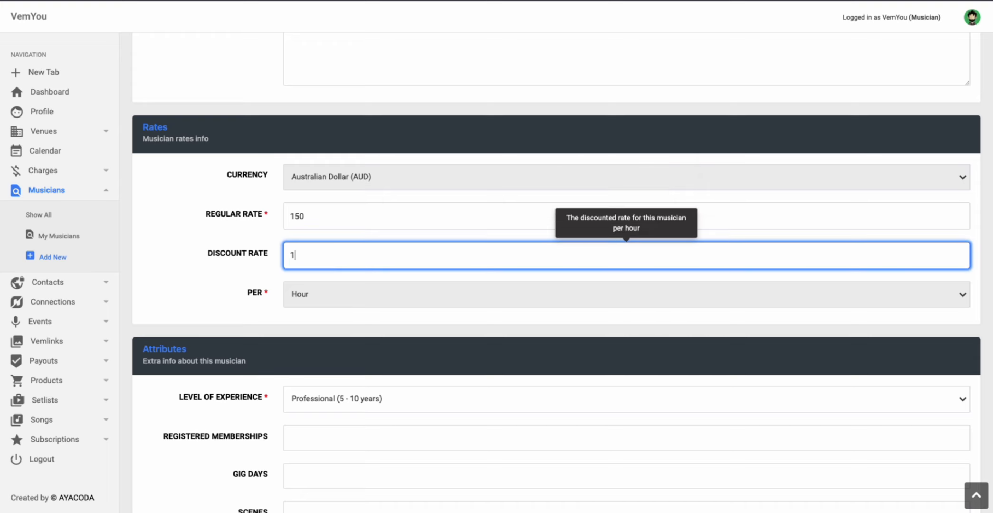
pyautogui.write('00')
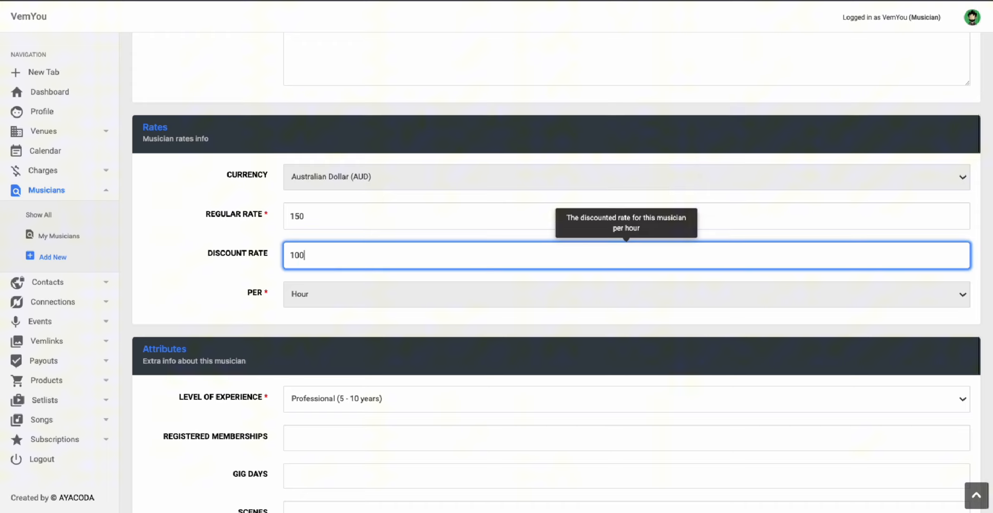
pyautogui.click(246, 291)
pyautogui.tripleClick(217, 211)
pyautogui.click(208, 225)
pyautogui.click(335, 296)
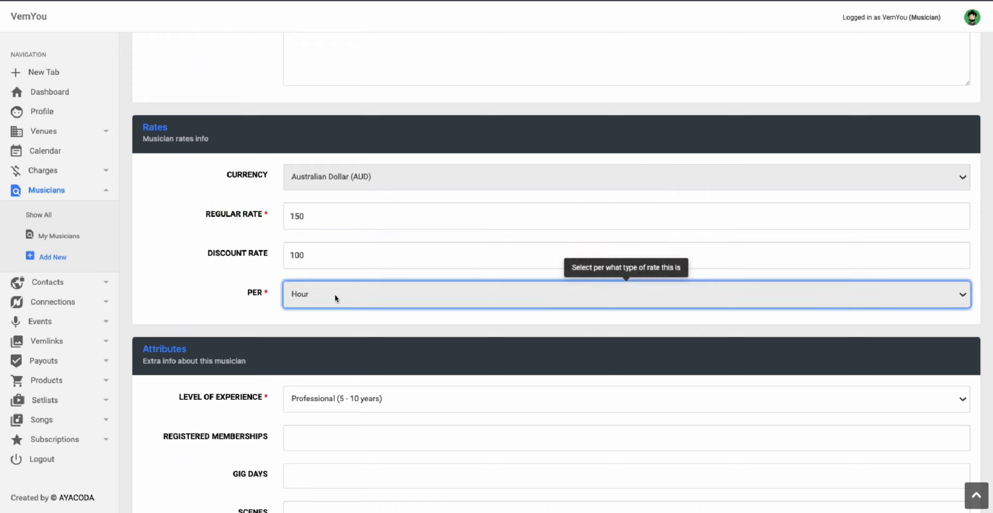
pyautogui.click(267, 280)
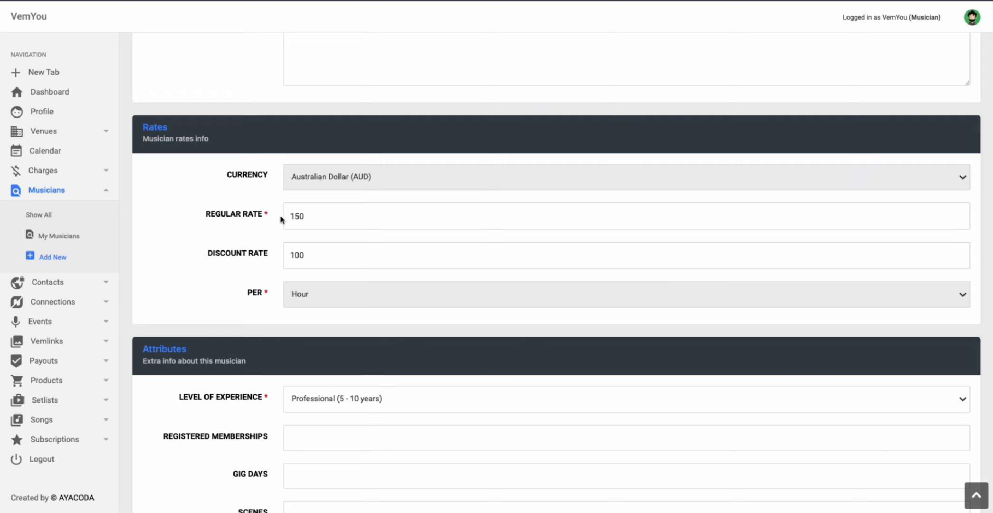
pyautogui.click(332, 214)
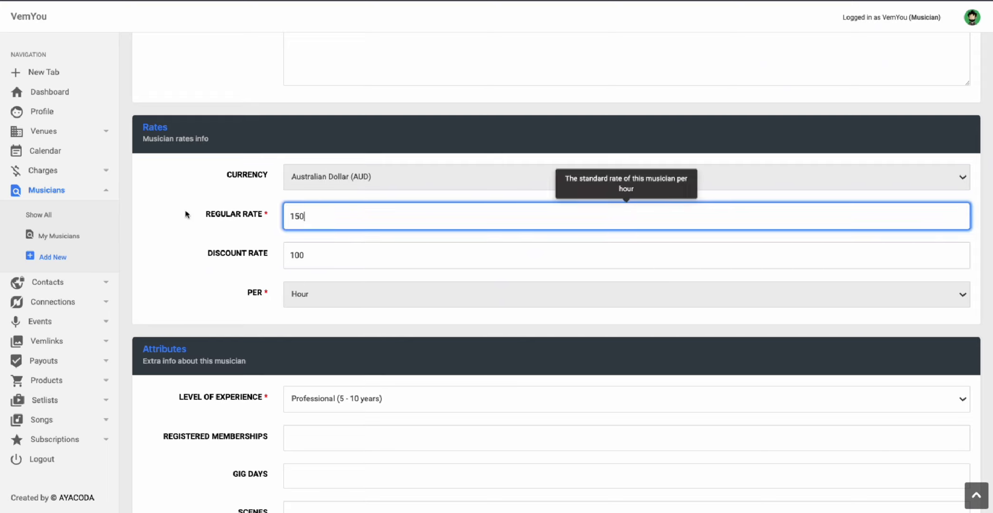
# Set the musician's level of experience to Career Musician (10+ Years) in the Attributes section.
pyautogui.click(251, 222)
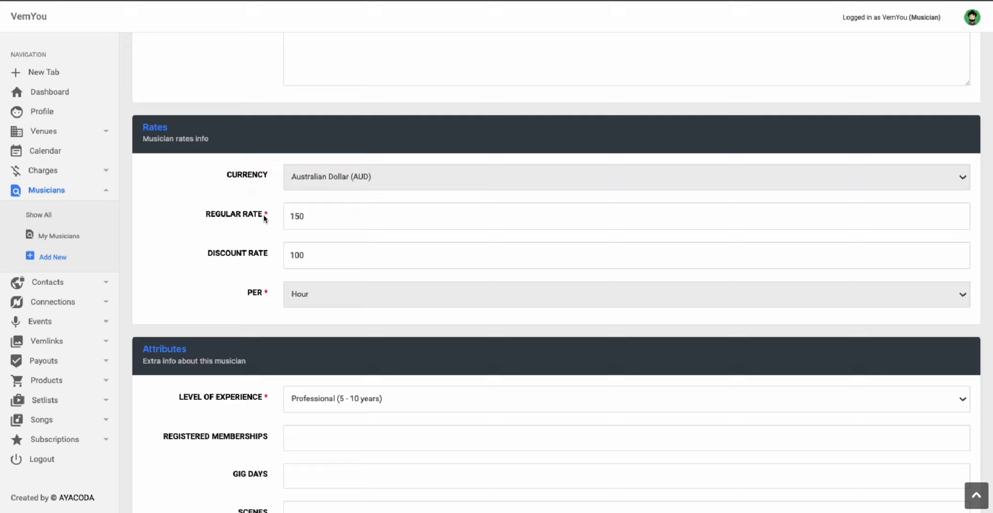
pyautogui.scroll(-4, 264, 219)
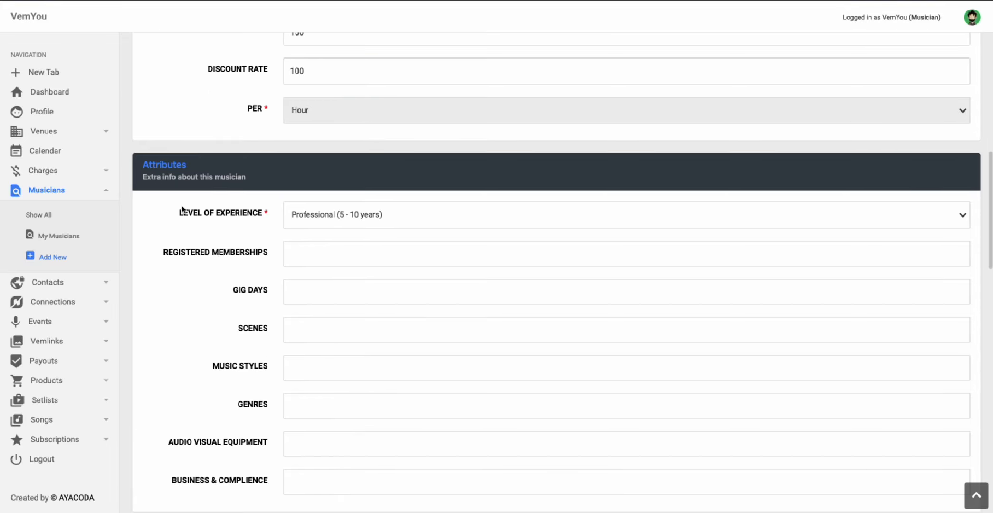
pyautogui.scroll(-1, 192, 161)
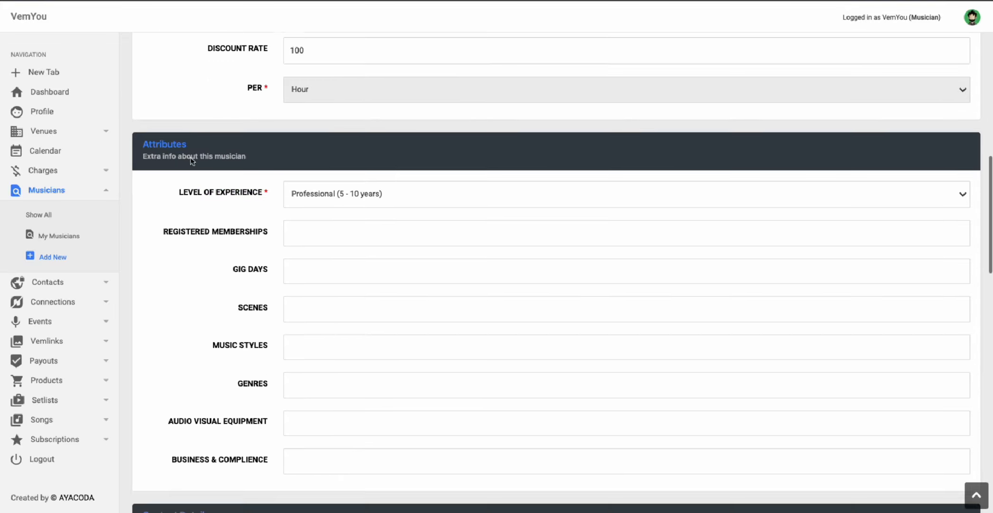
pyautogui.scroll(-2, 192, 161)
pyautogui.scroll(1, 194, 153)
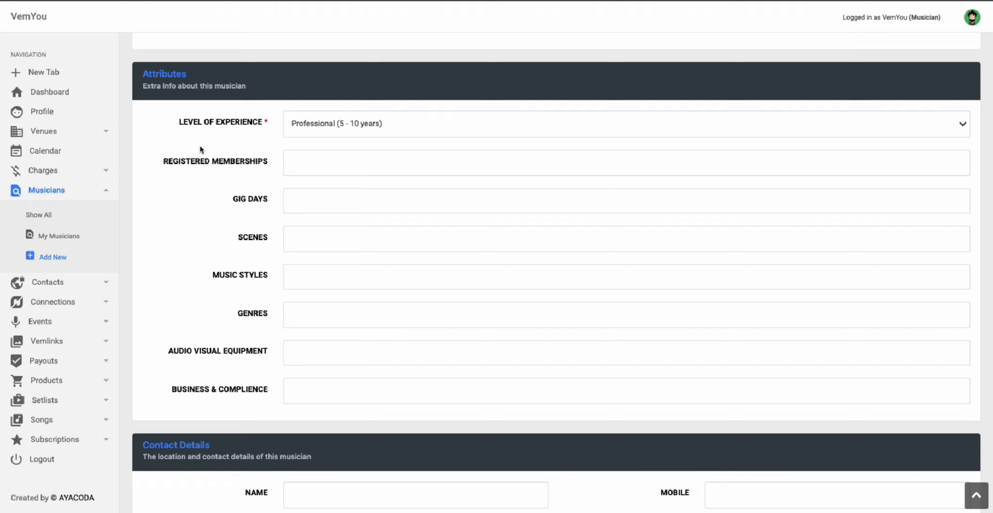
pyautogui.click(316, 192)
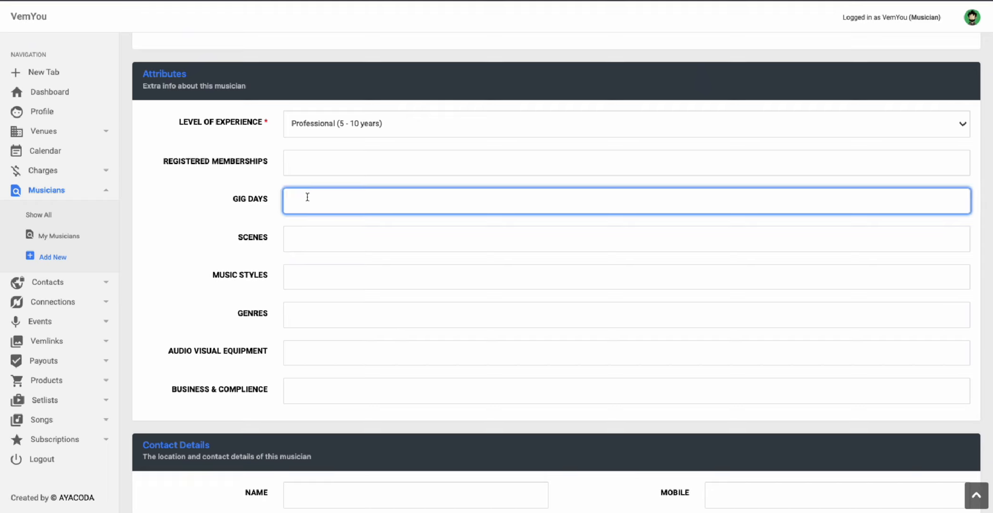
pyautogui.click(286, 158)
pyautogui.click(326, 158)
pyautogui.click(341, 125)
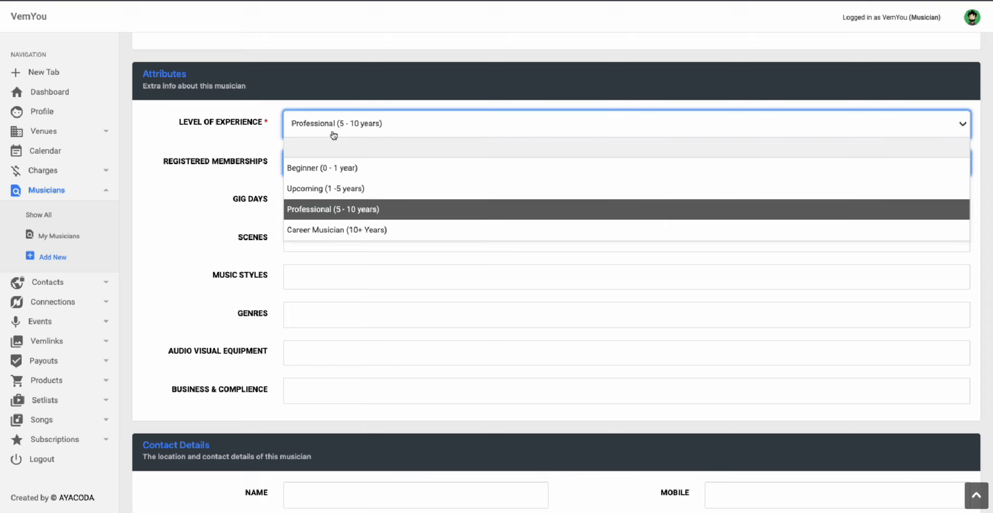
pyautogui.click(319, 230)
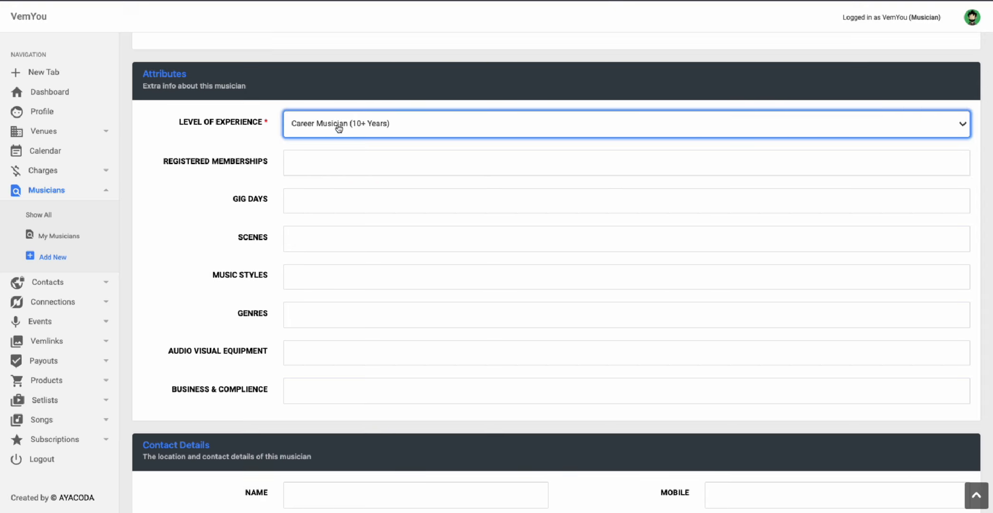
# Add Apra Amcos, PPCA and Community Radio as the musician's registered memberships.
pyautogui.click(326, 162)
pyautogui.click(327, 190)
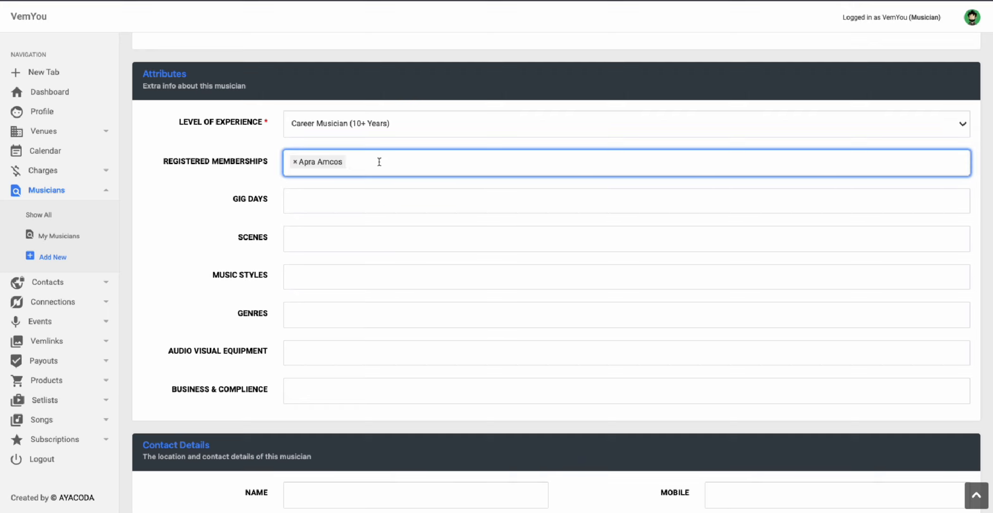
pyautogui.click(379, 162)
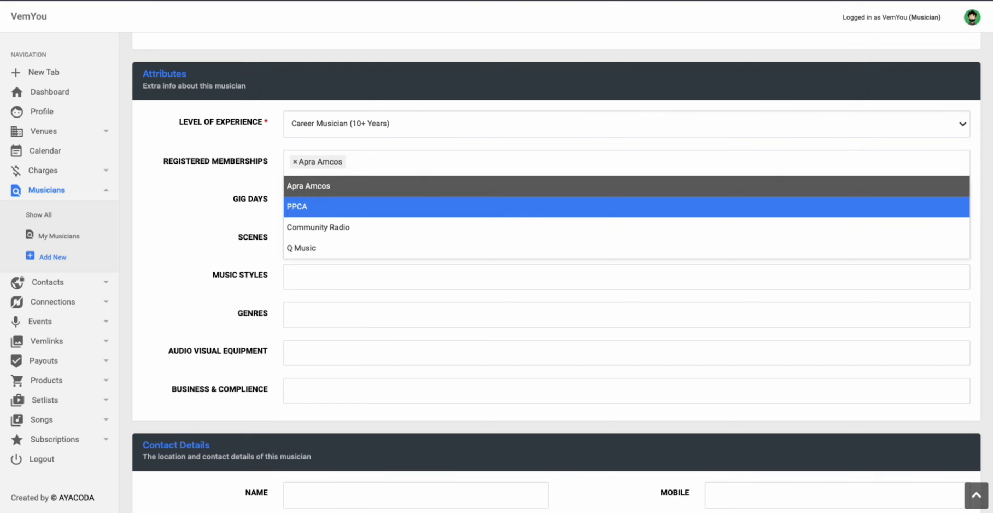
pyautogui.click(416, 207)
pyautogui.click(417, 163)
pyautogui.click(342, 227)
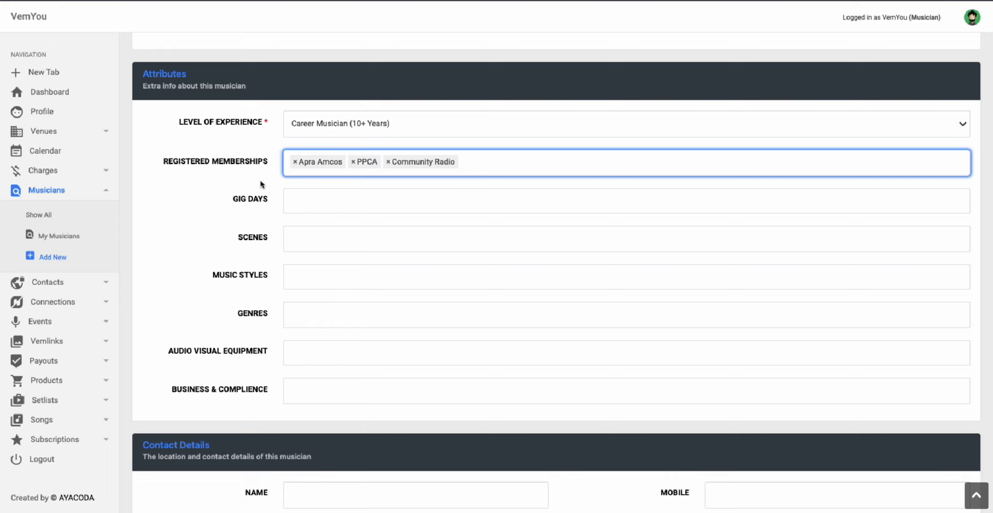
# Select Friday, Saturday and Sunday as the musician's gig days.
pyautogui.click(353, 201)
pyautogui.click(304, 195)
pyautogui.scroll(-5, 316, 285)
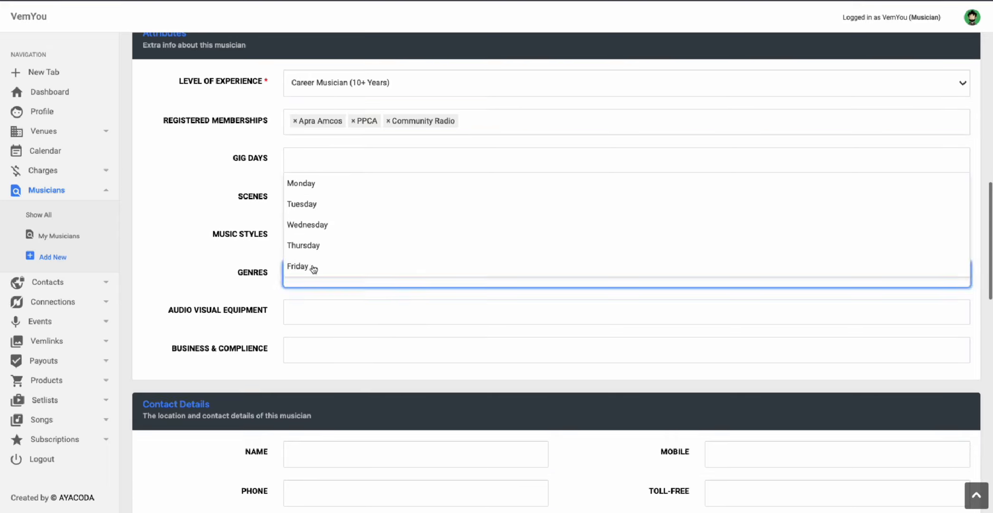
pyautogui.click(308, 222)
pyautogui.click(362, 163)
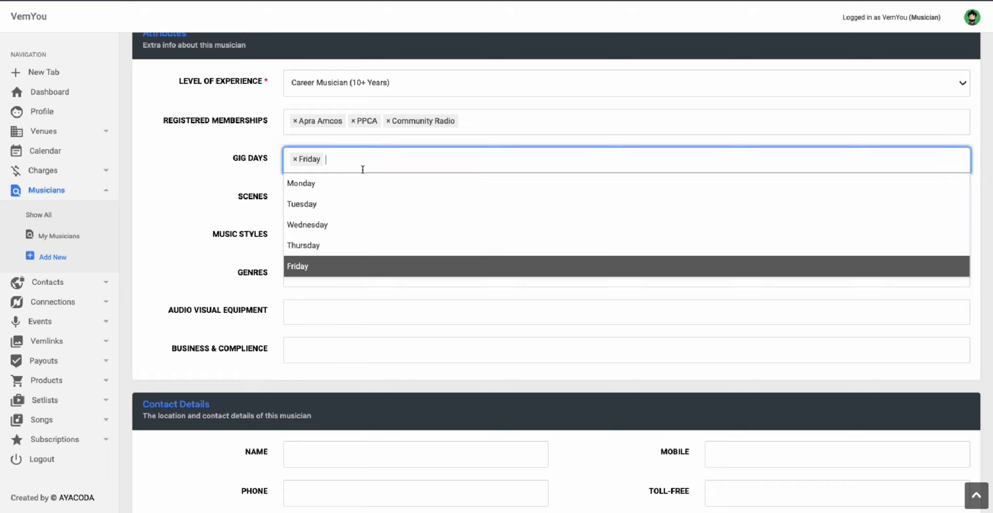
pyautogui.scroll(-2, 337, 226)
pyautogui.click(328, 244)
pyautogui.click(387, 164)
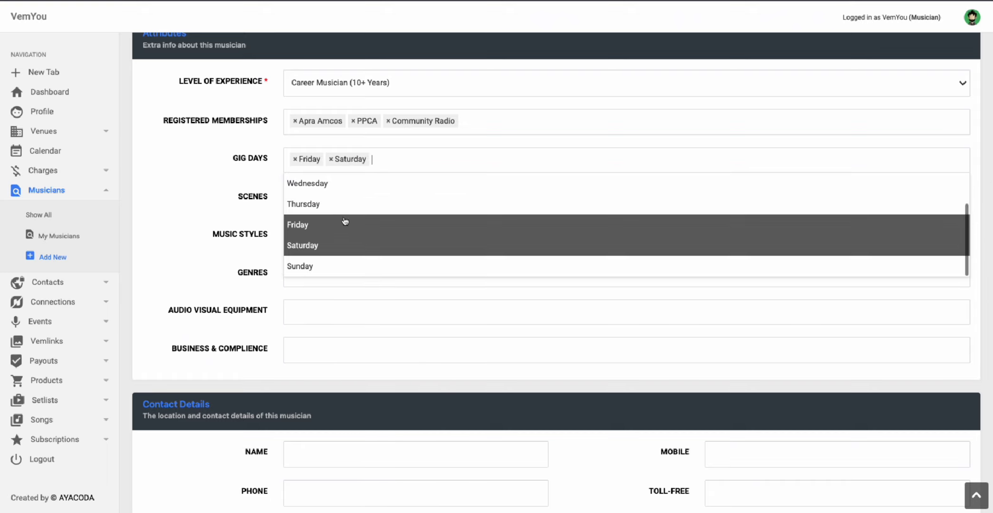
pyautogui.click(326, 266)
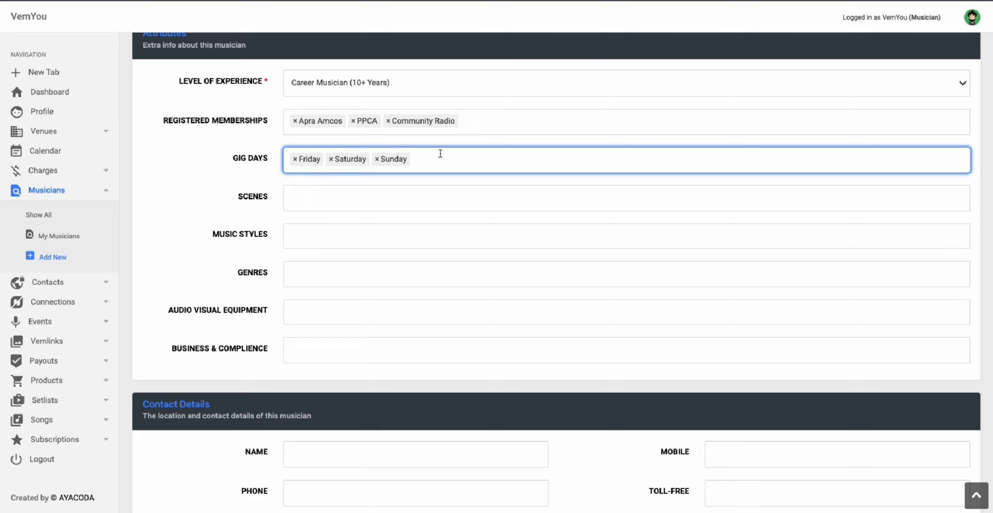
# Add Bars & Pubs, Cafes, Restaurants and Markets to the musician's scenes.
pyautogui.click(294, 197)
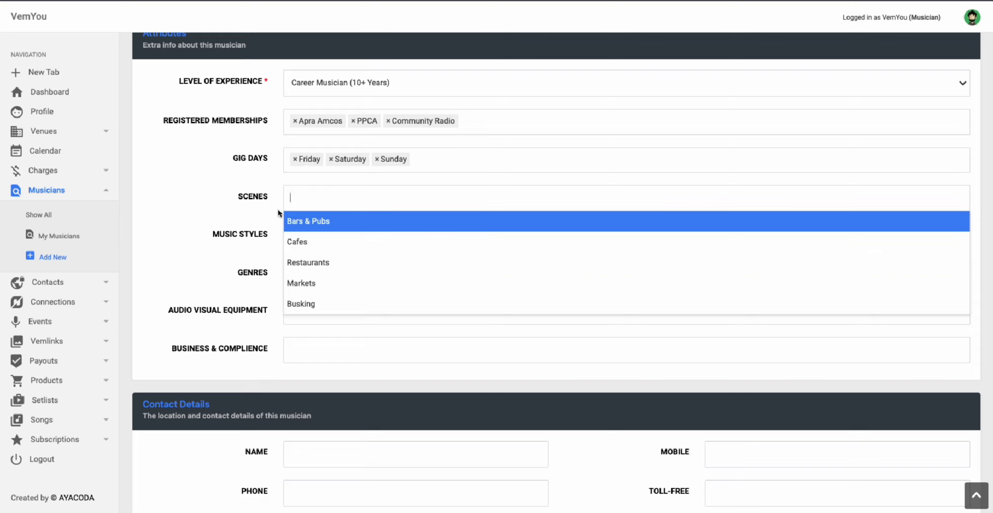
pyautogui.scroll(-1, 273, 205)
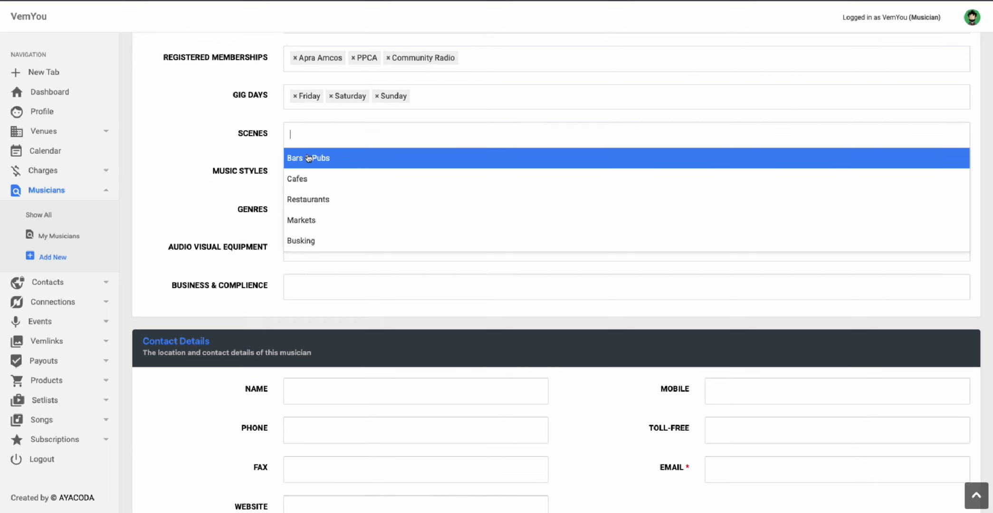
pyautogui.click(352, 158)
pyautogui.click(354, 141)
pyautogui.click(333, 179)
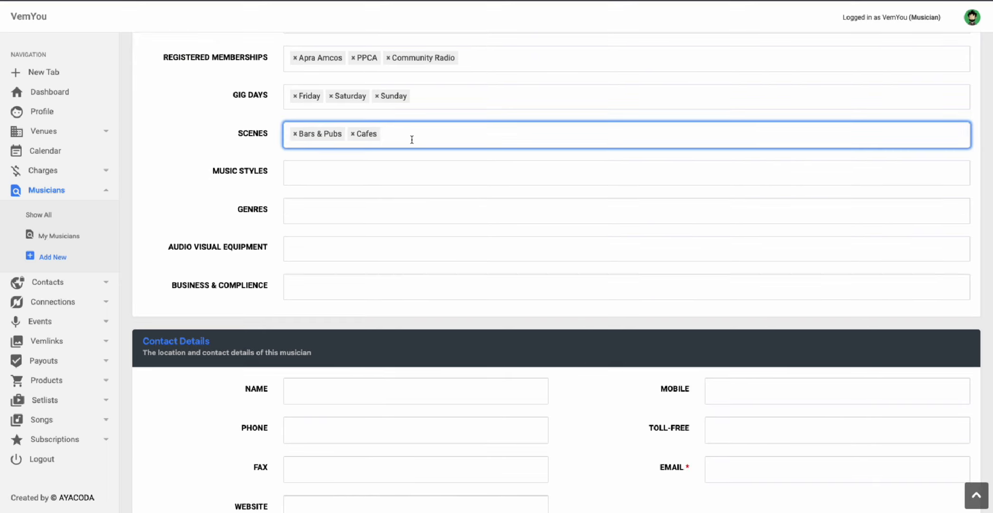
pyautogui.click(409, 139)
pyautogui.scroll(-2, 356, 171)
pyautogui.scroll(1, 332, 176)
pyautogui.click(333, 161)
pyautogui.click(456, 140)
pyautogui.click(299, 225)
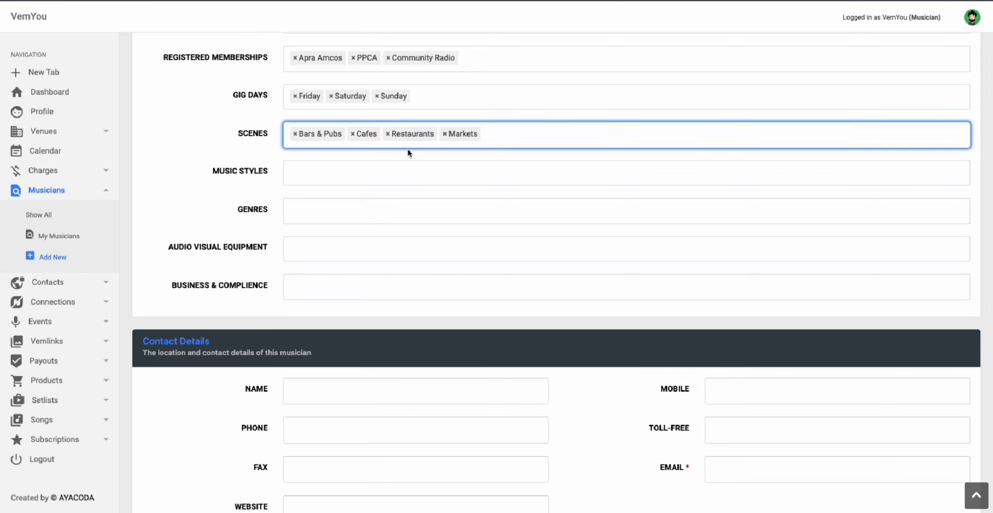
# Add Busking to the musician's scenes and dismiss the browser notice about inactive tabs.
pyautogui.click(487, 140)
pyautogui.scroll(-1, 297, 195)
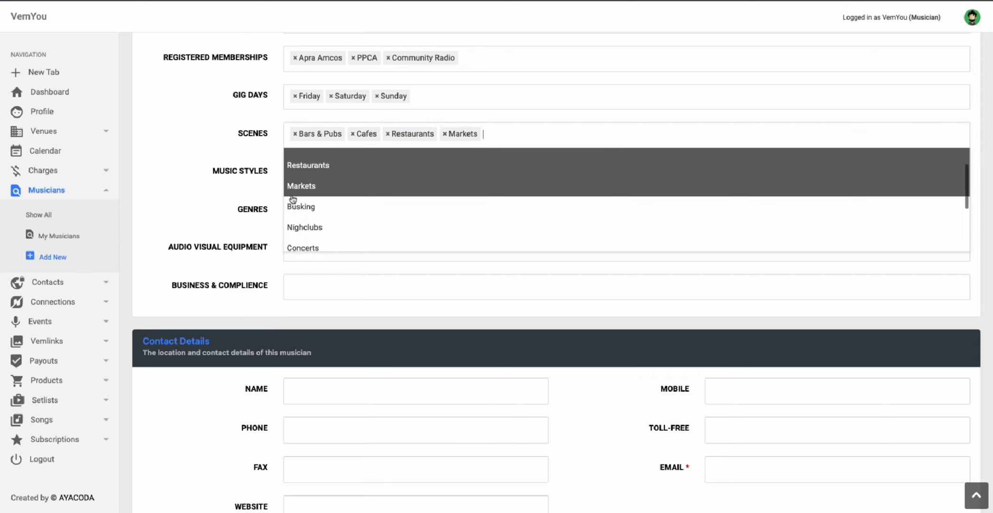
pyautogui.click(302, 204)
pyautogui.click(534, 136)
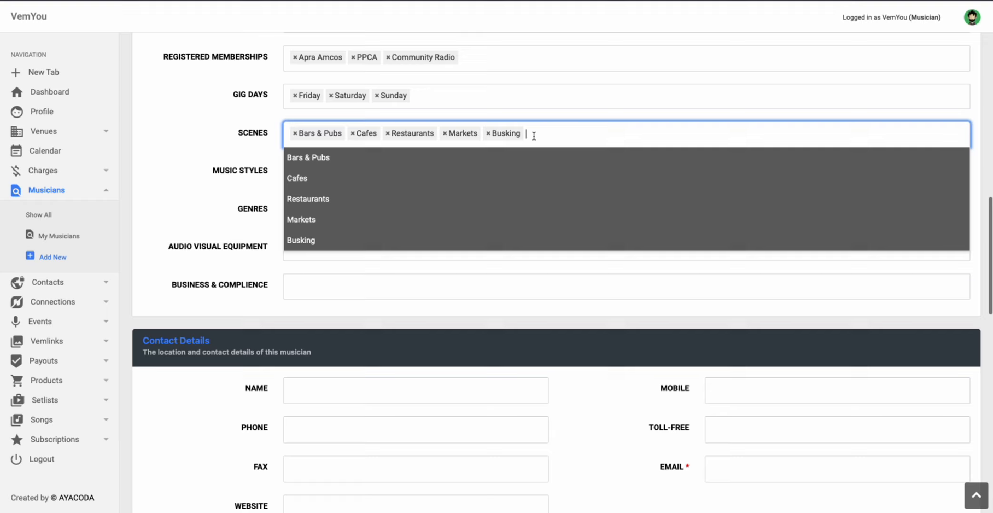
pyautogui.scroll(-1, 389, 194)
pyautogui.scroll(-2, 291, 213)
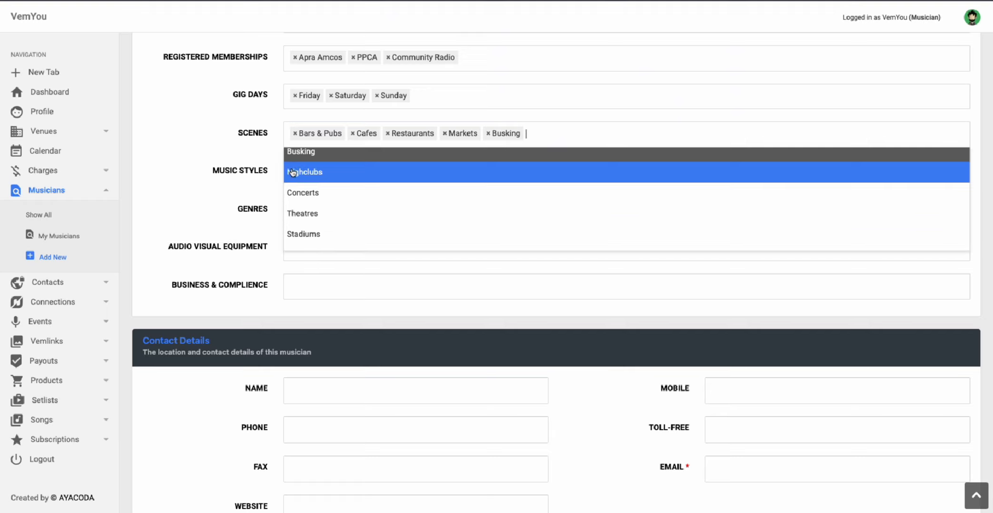
pyautogui.click(260, 171)
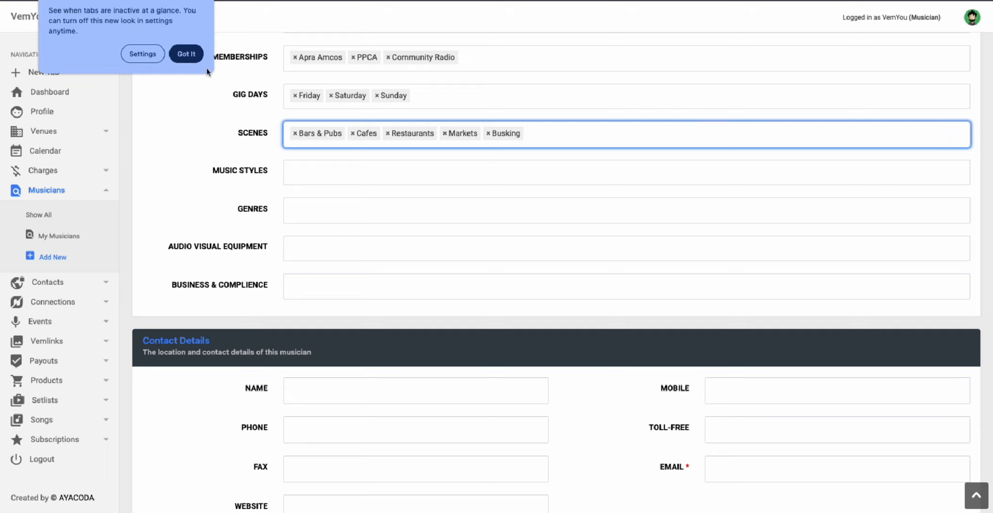
pyautogui.click(181, 55)
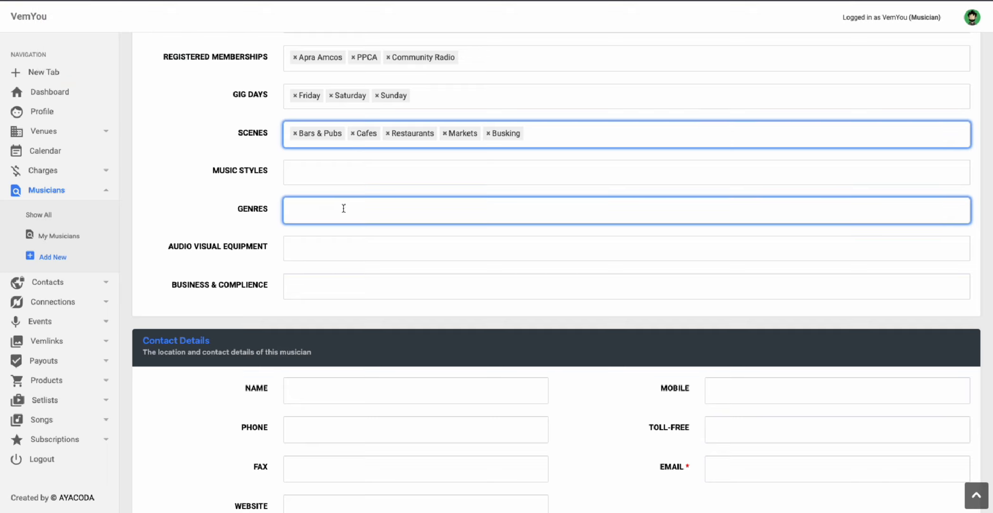
# Add Solo Acoustic, Singer-Songwriter, Loop Artist, One-Man Band and DJ Set to the musician's music styles.
pyautogui.click(317, 170)
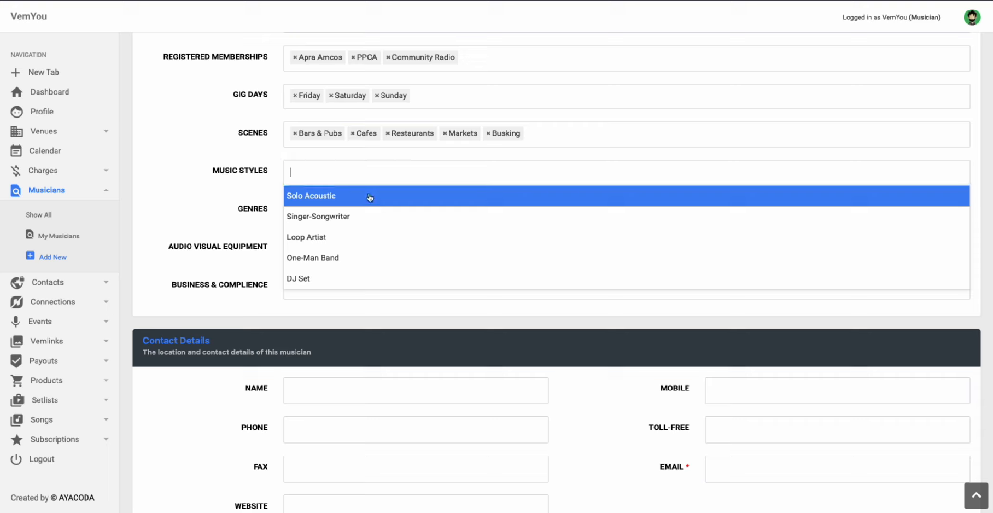
pyautogui.click(342, 196)
pyautogui.click(385, 172)
pyautogui.click(360, 222)
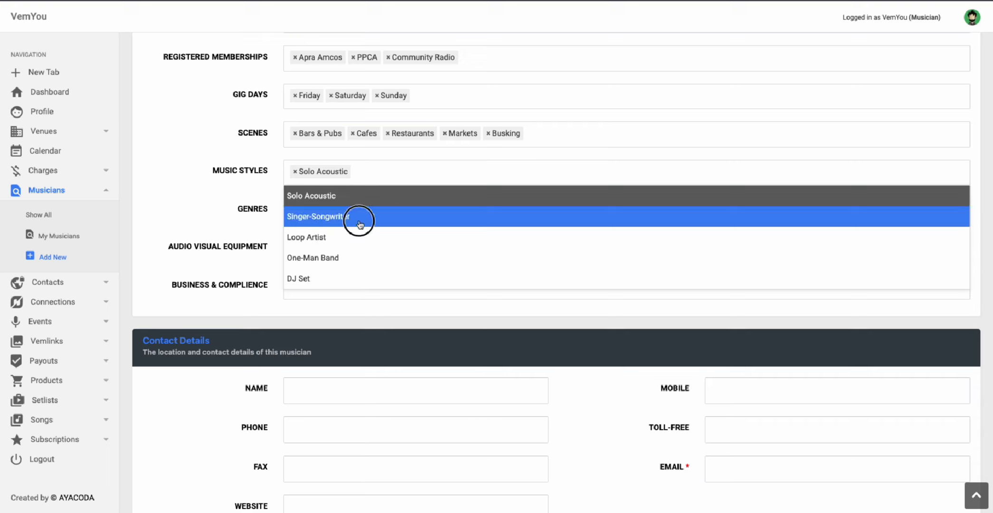
pyautogui.click(434, 171)
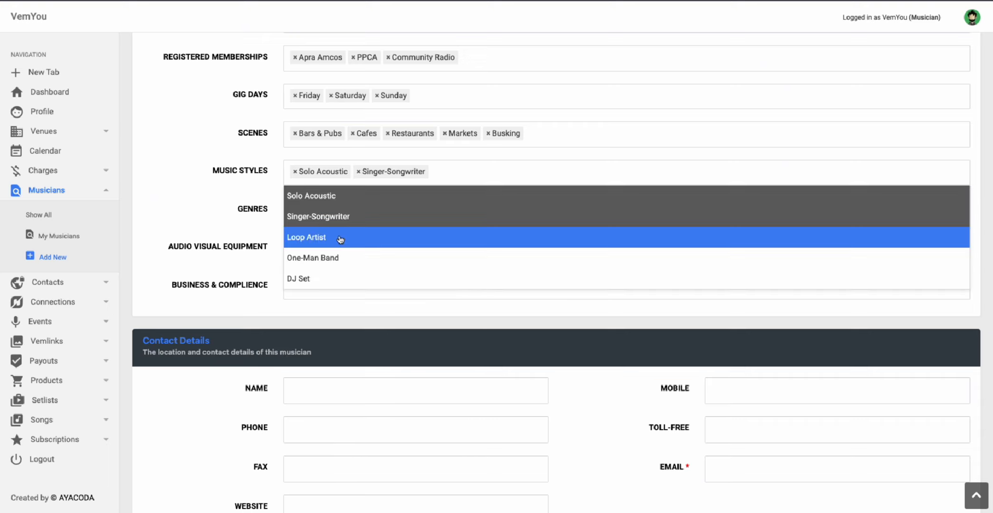
pyautogui.click(340, 238)
pyautogui.click(513, 171)
pyautogui.click(323, 257)
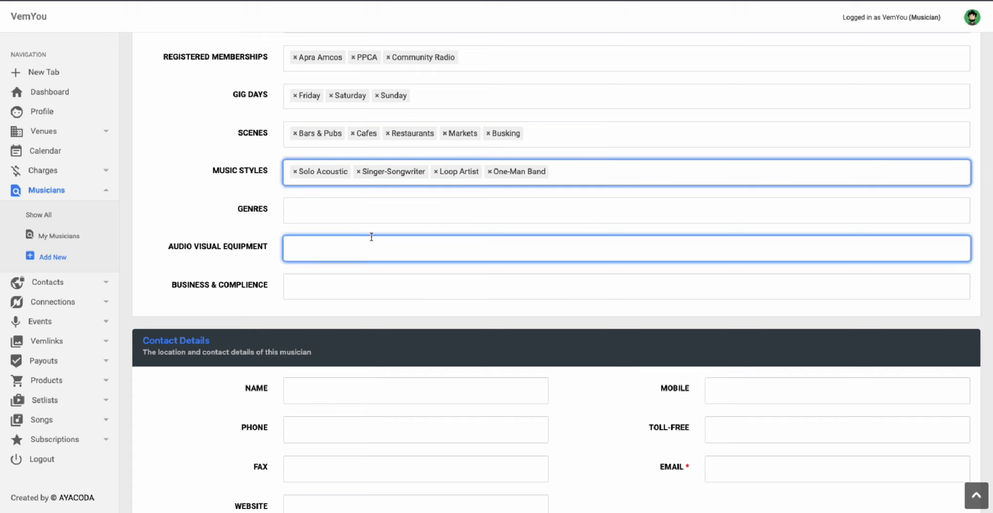
pyautogui.click(554, 170)
pyautogui.click(345, 276)
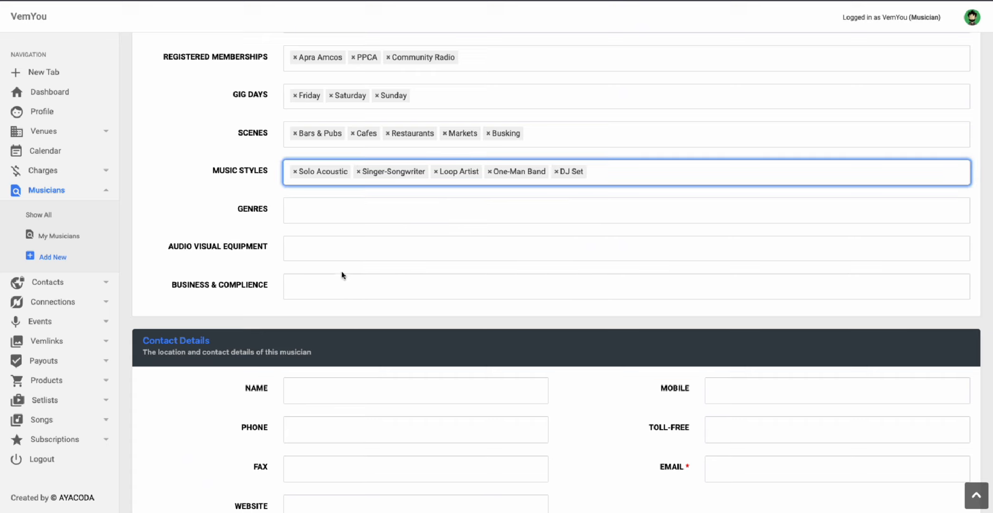
# Add Pop and Jazz to the musician's genres.
pyautogui.click(314, 209)
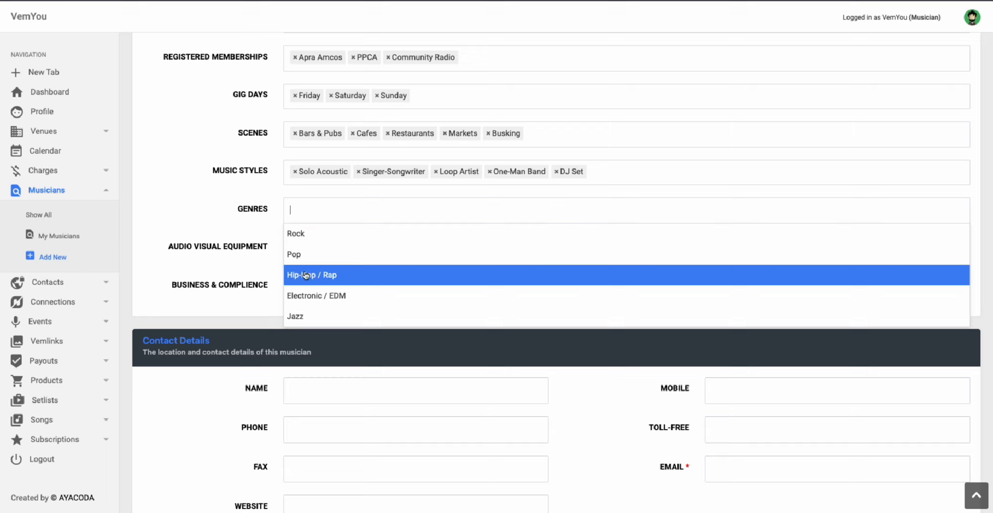
pyautogui.scroll(-1, 316, 269)
pyautogui.scroll(2, 318, 245)
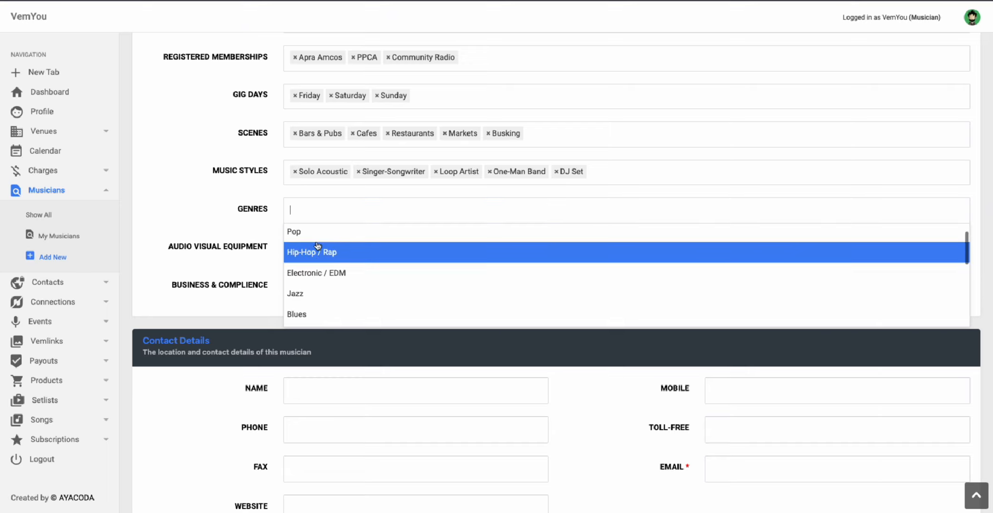
pyautogui.click(311, 257)
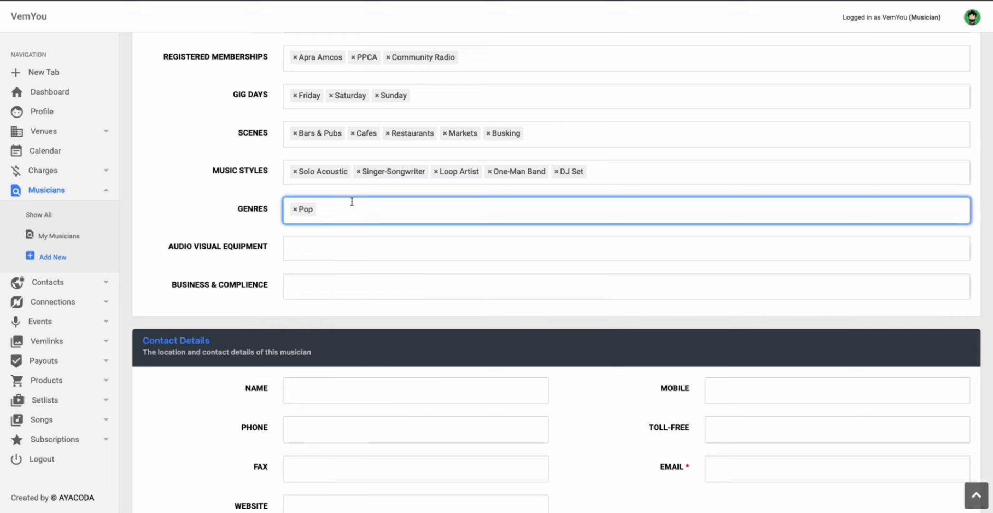
pyautogui.click(350, 211)
pyautogui.scroll(-2, 332, 263)
pyautogui.click(324, 264)
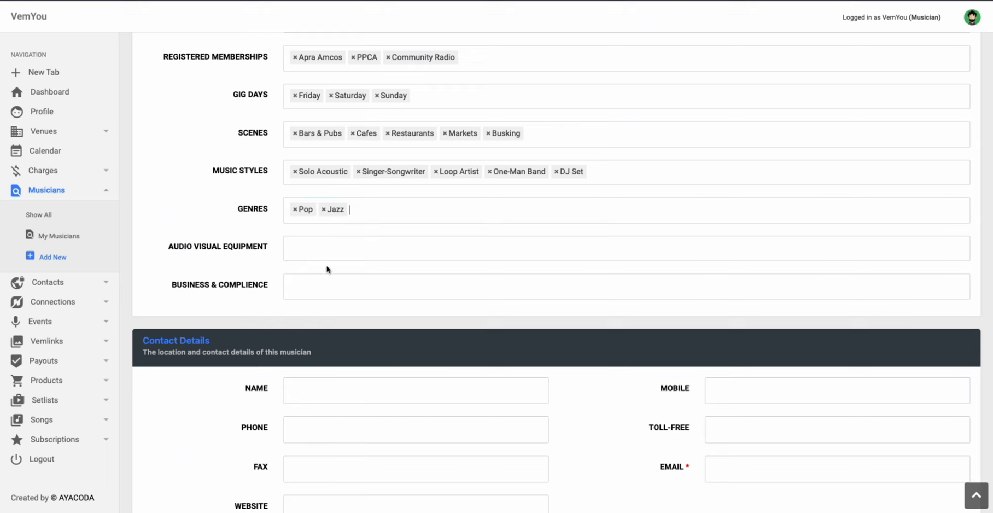
# Add R&B / Soul, Reggae and Folk to the musician's genres.
pyautogui.click(398, 210)
pyautogui.click(325, 301)
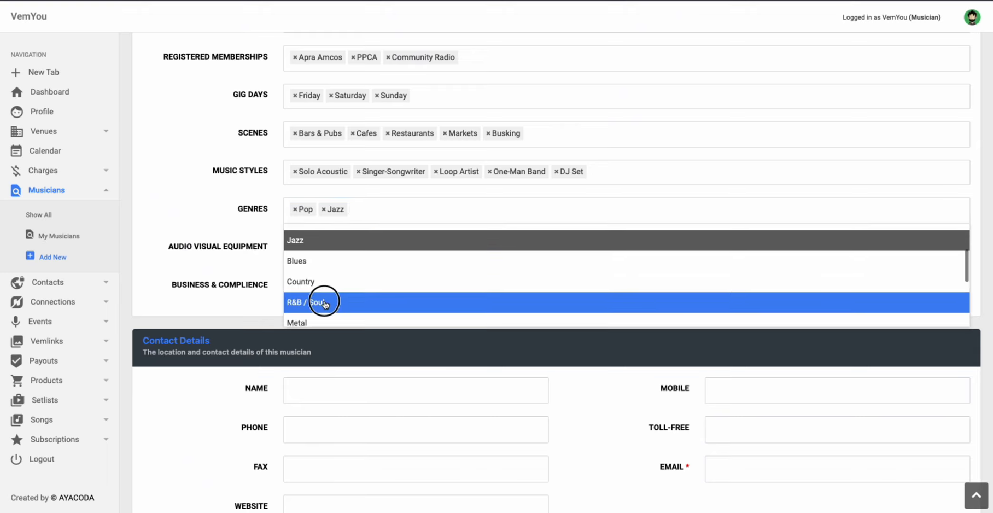
pyautogui.click(428, 209)
pyautogui.scroll(-3, 355, 267)
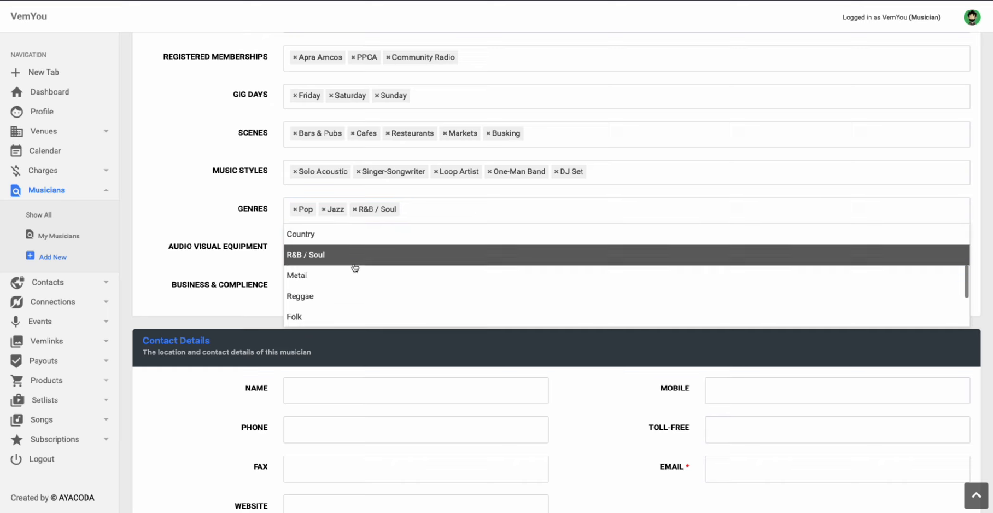
pyautogui.click(326, 293)
pyautogui.click(463, 215)
pyautogui.scroll(-5, 395, 274)
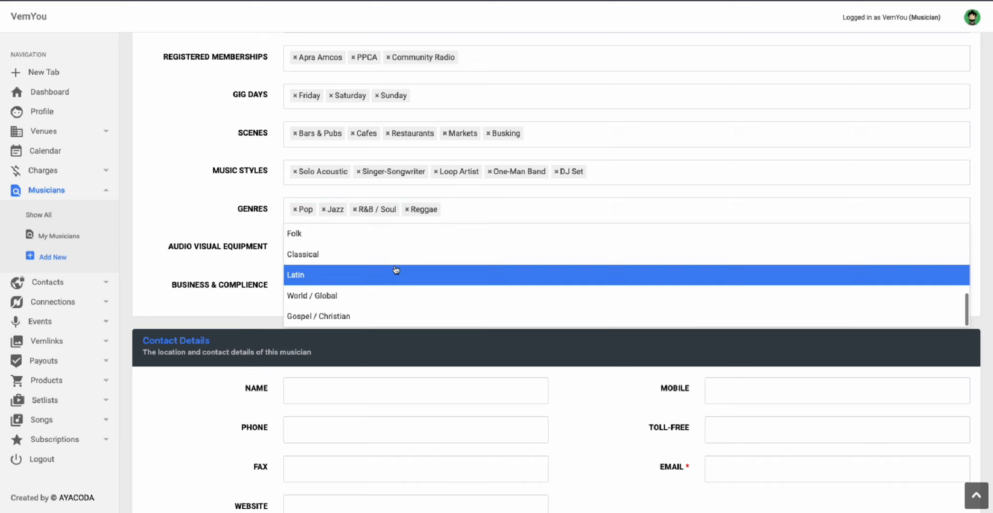
pyautogui.scroll(2, 361, 266)
pyautogui.click(329, 297)
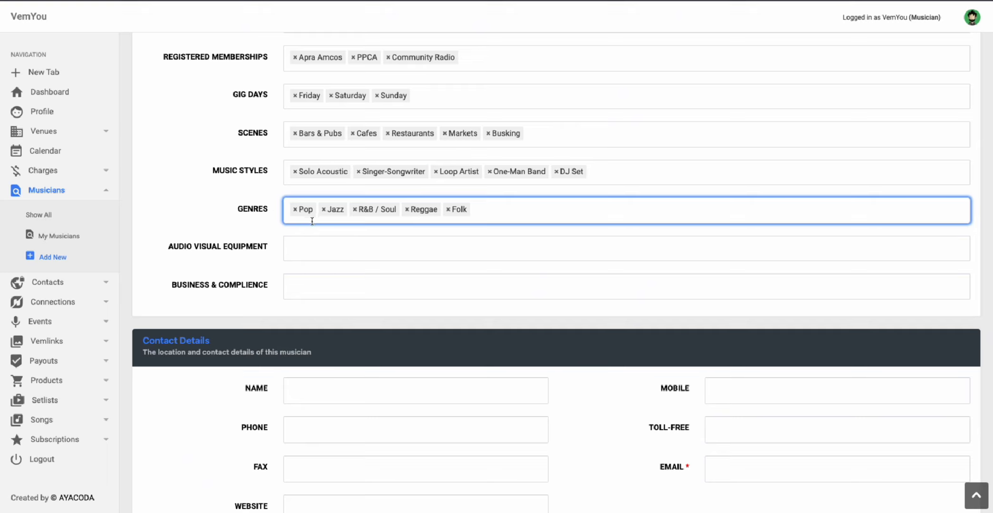
pyautogui.click(502, 215)
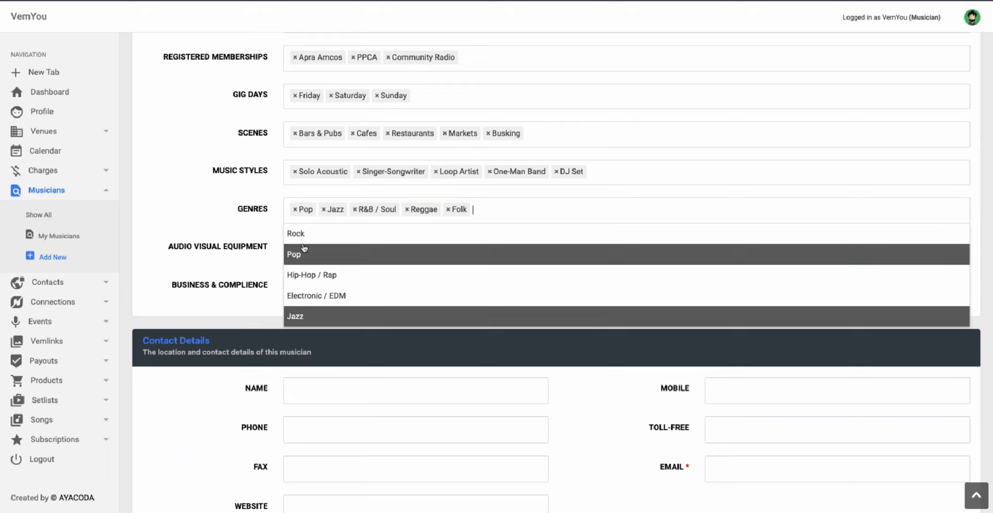
pyautogui.click(243, 222)
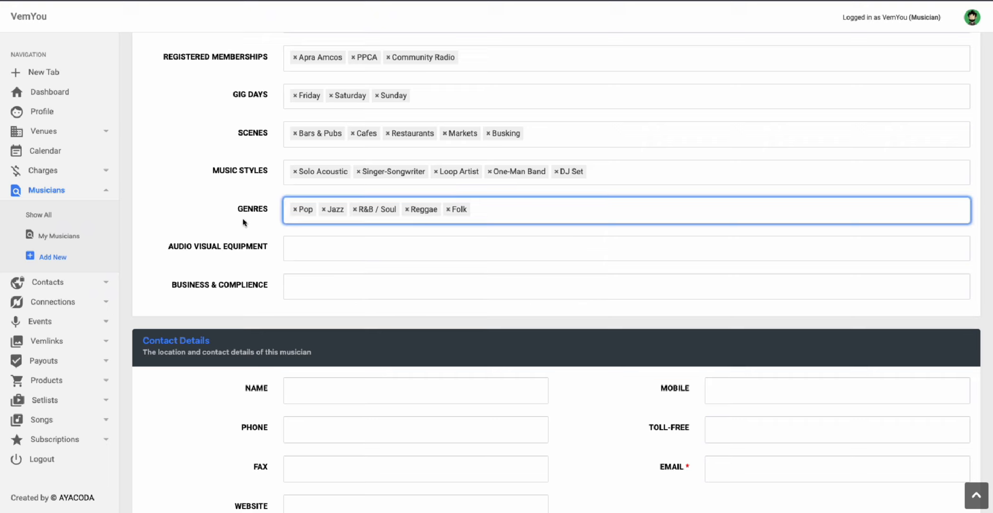
pyautogui.click(265, 210)
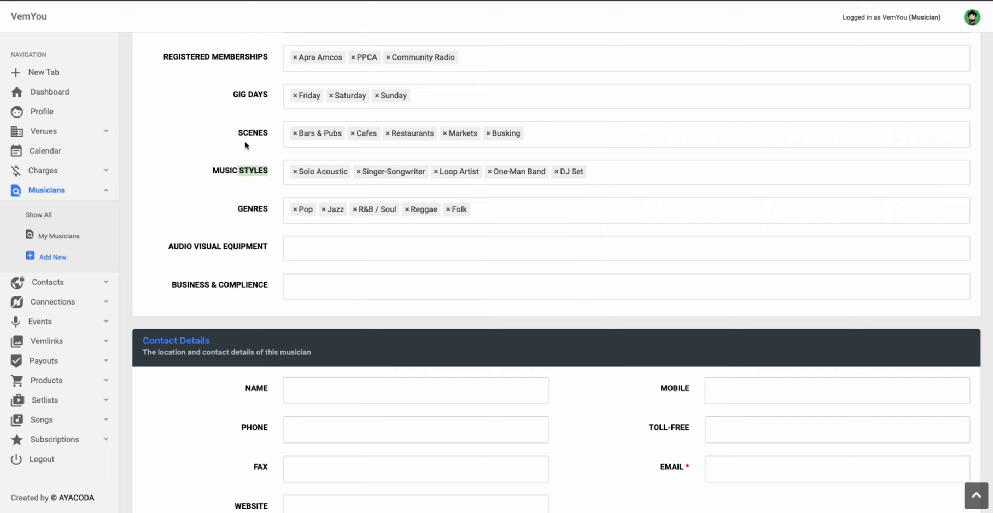
pyautogui.click(286, 211)
pyautogui.click(281, 234)
# Set the audio visual equipment to Provides own PA system, Can connect to venues house system and Lighting system available.
pyautogui.click(317, 248)
pyautogui.click(309, 280)
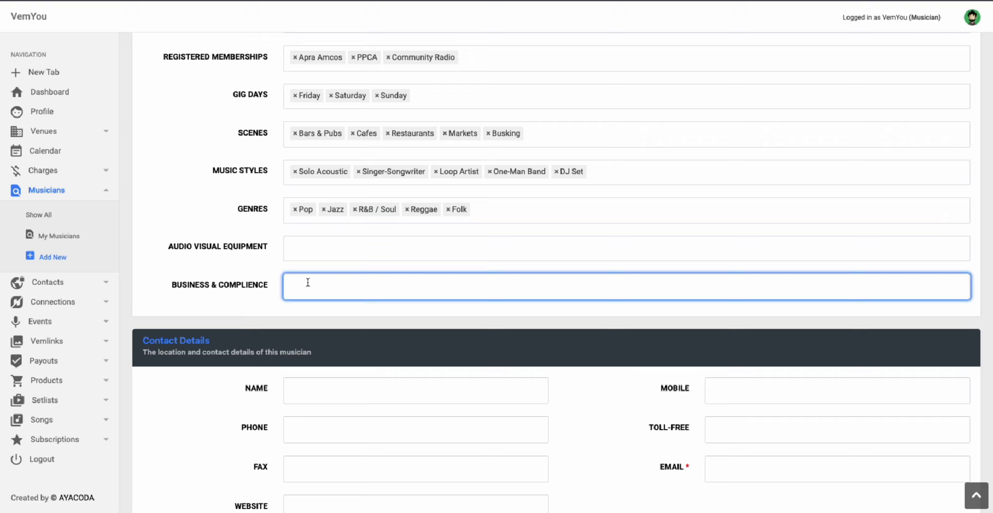
pyautogui.click(308, 242)
pyautogui.click(307, 241)
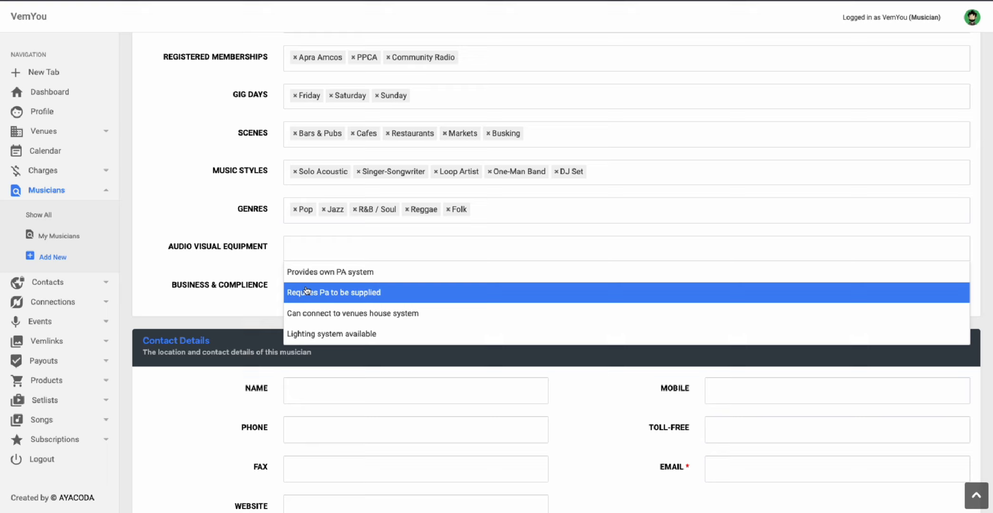
pyautogui.click(242, 252)
pyautogui.click(311, 250)
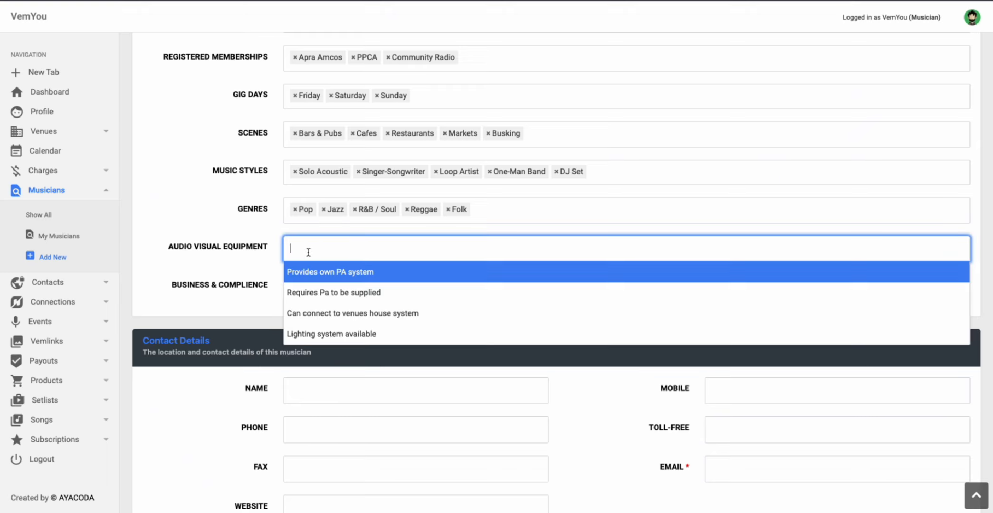
pyautogui.click(315, 278)
pyautogui.click(406, 250)
pyautogui.click(349, 312)
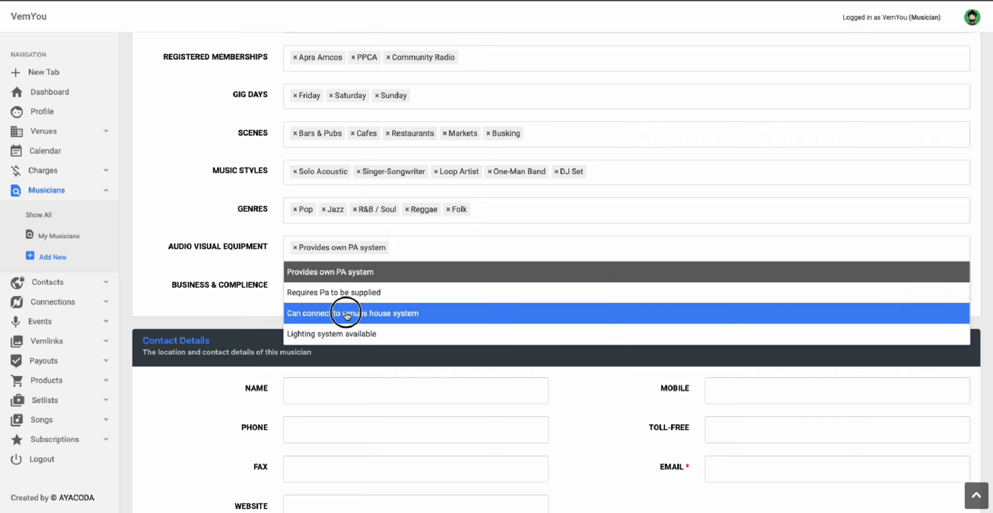
pyautogui.click(550, 249)
pyautogui.click(341, 336)
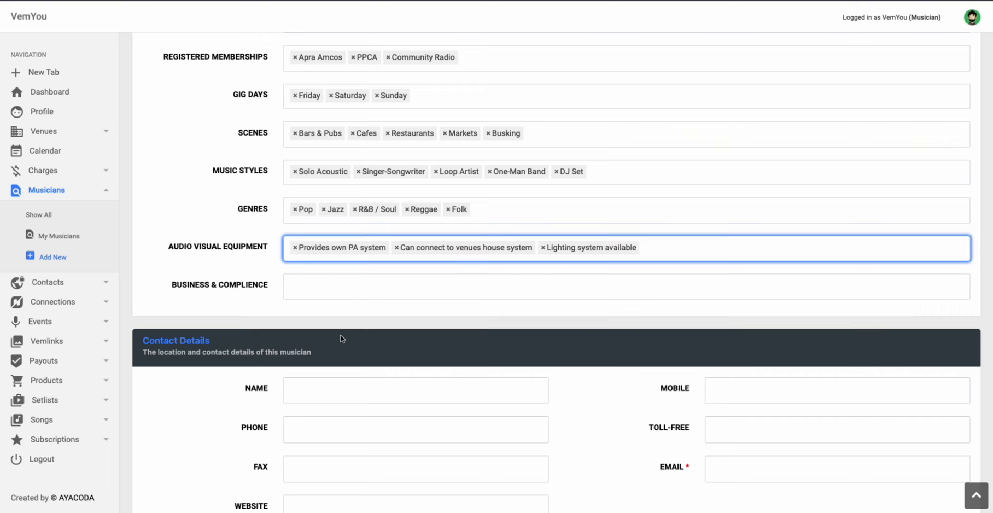
# Add Holds Public Liability Insurance, Registered for ABN and Invoice Friendy to the musician's business and compliance attributes.
pyautogui.click(353, 294)
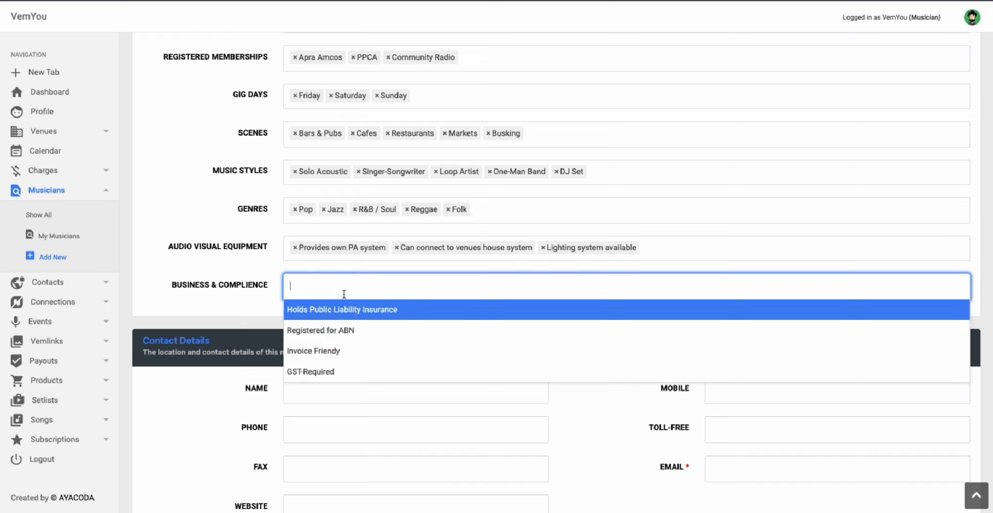
pyautogui.click(307, 310)
pyautogui.click(343, 290)
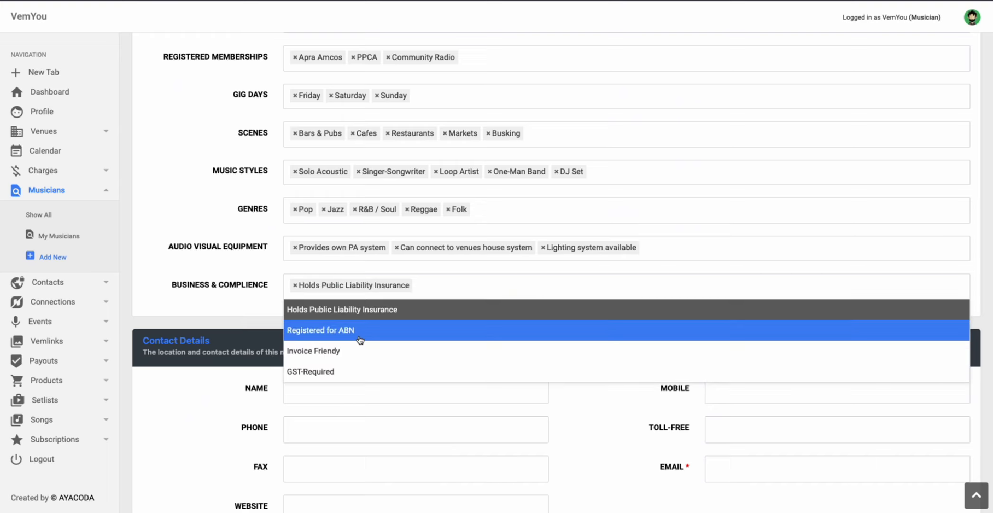
pyautogui.click(362, 333)
pyautogui.click(513, 288)
pyautogui.click(354, 354)
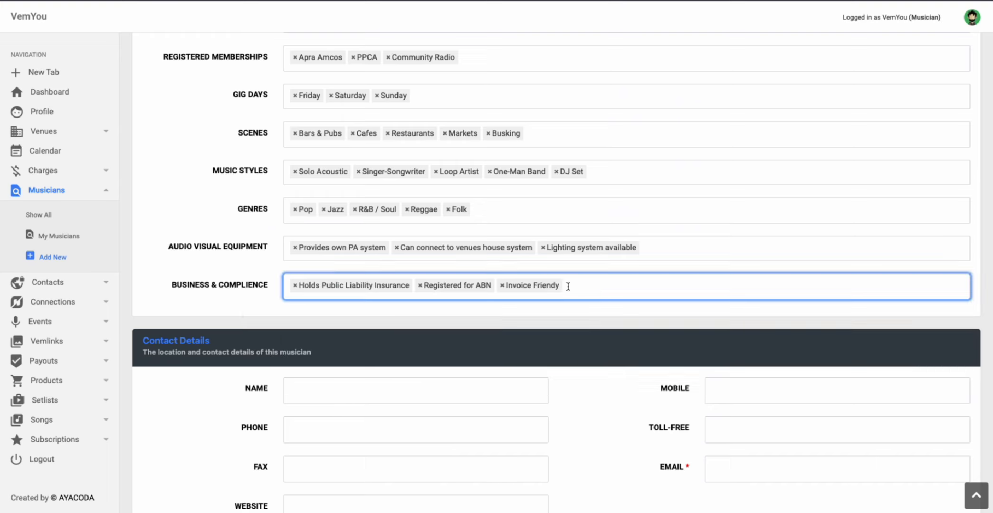
pyautogui.click(243, 285)
# Review the completed attributes, from level of experience and memberships through to audio visual equipment and business compliance.
pyautogui.scroll(2, 247, 290)
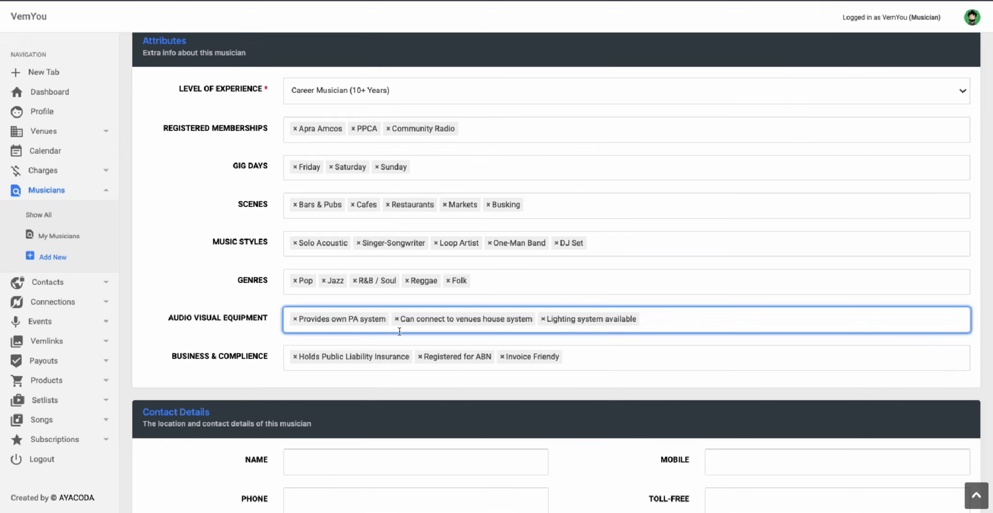
pyautogui.scroll(-1, 512, 346)
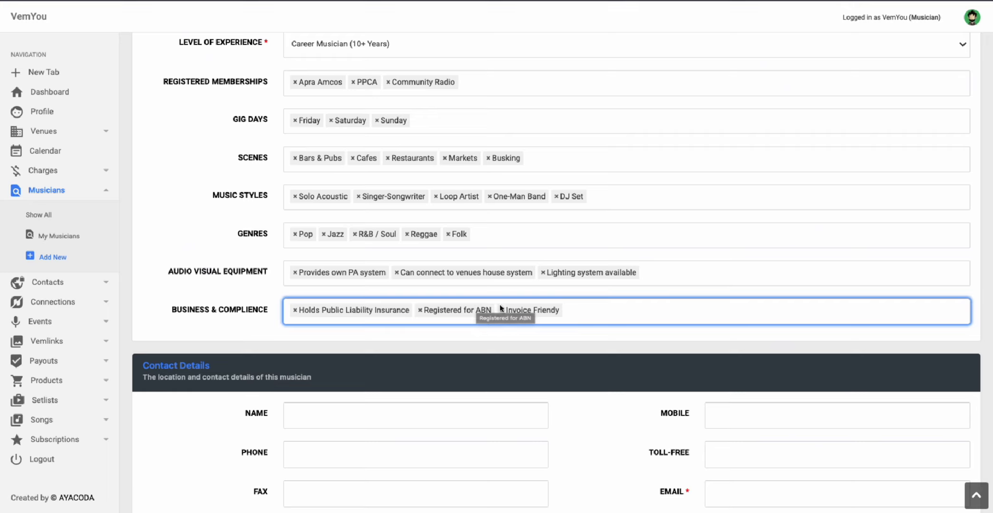
pyautogui.click(226, 304)
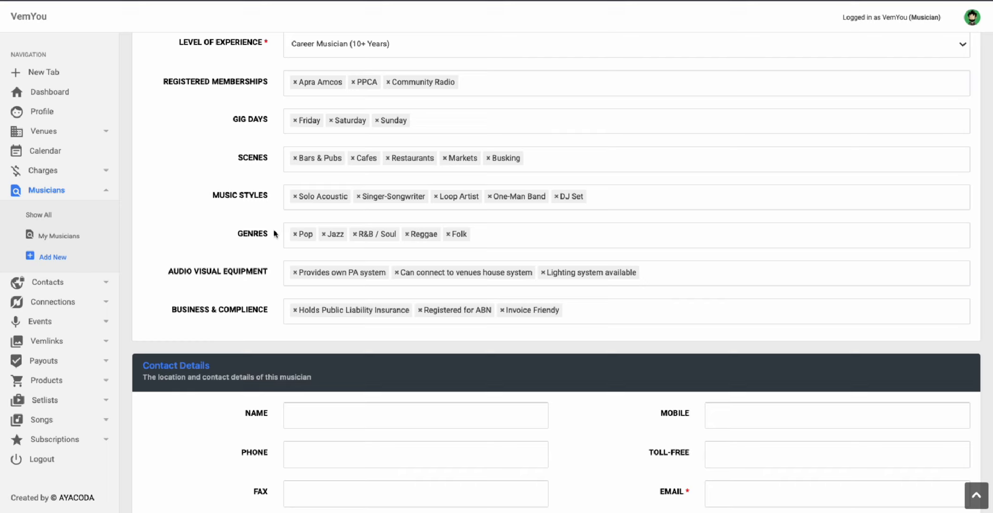
pyautogui.scroll(1, 275, 228)
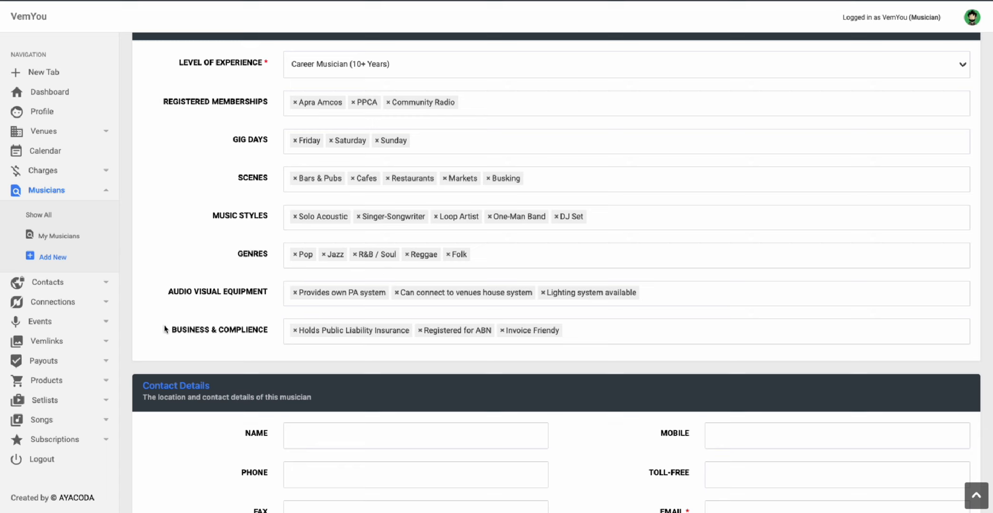
pyautogui.scroll(-1, 206, 320)
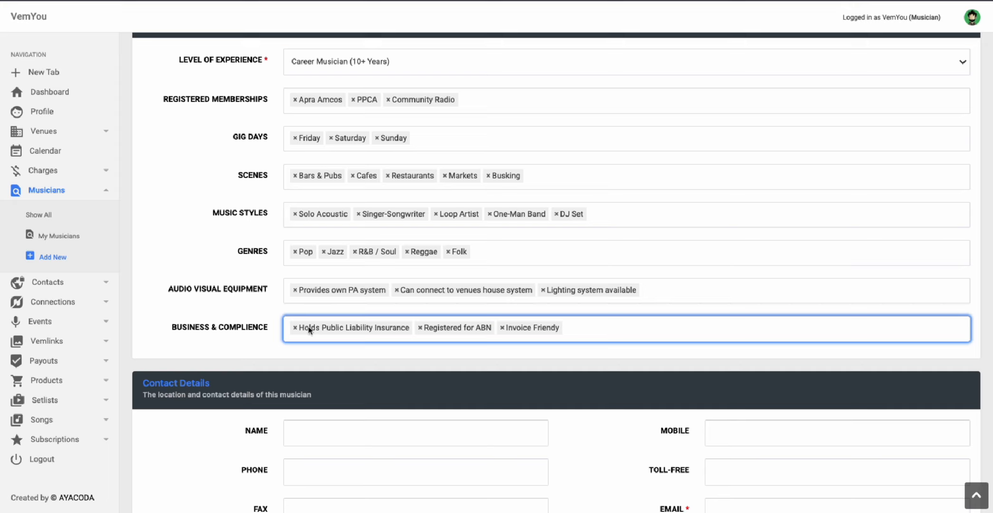
pyautogui.moveTo(212, 327); pyautogui.dragTo(317, 343)
pyautogui.click(213, 324)
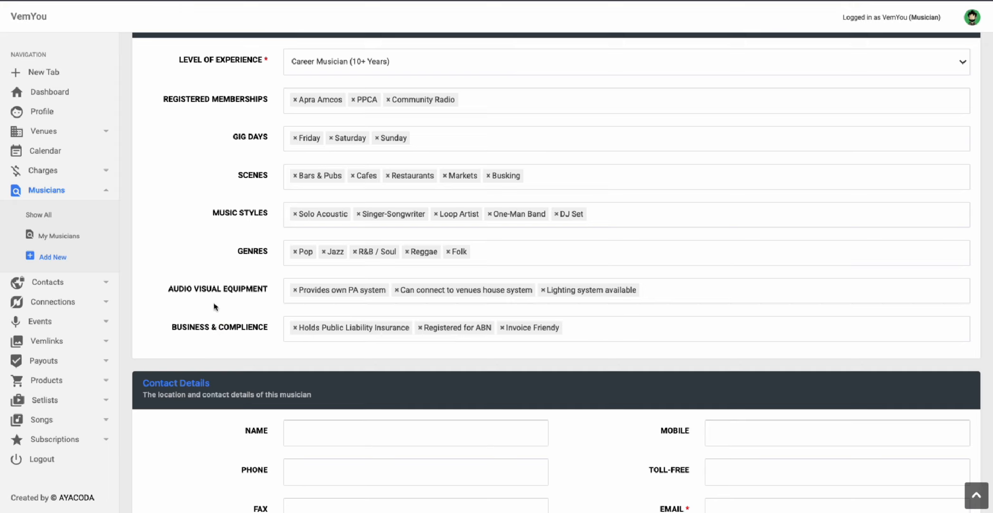
pyautogui.moveTo(186, 268); pyautogui.dragTo(223, 317)
pyautogui.click(223, 318)
pyautogui.scroll(-1, 364, 248)
pyautogui.click(364, 248)
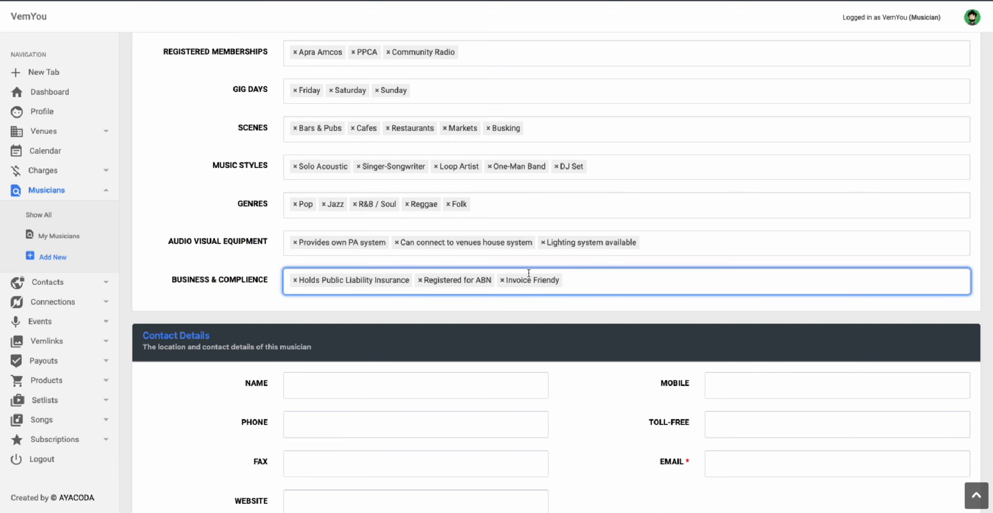
# Enter the musician's full contact name in the Contact Details section.
pyautogui.scroll(-3, 527, 275)
pyautogui.click(341, 238)
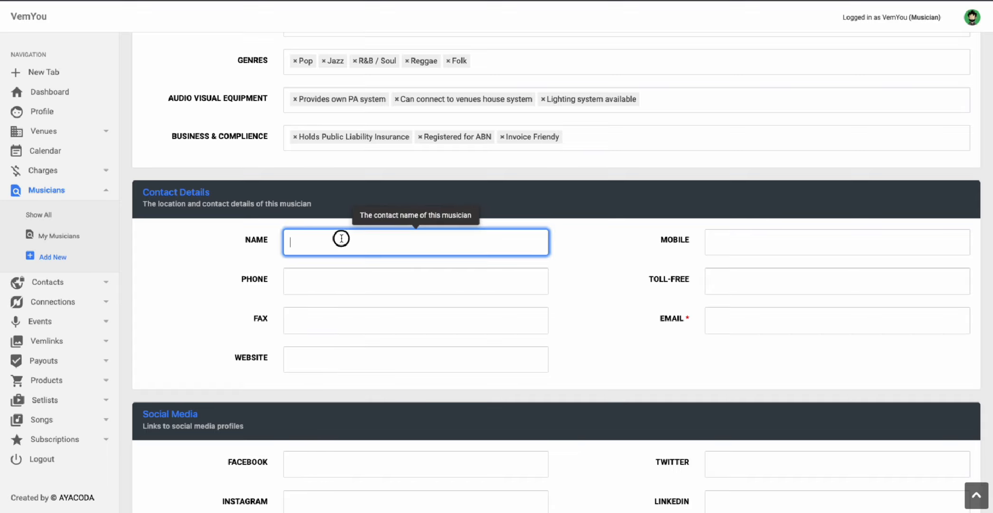
pyautogui.scroll(2, 341, 238)
pyautogui.scroll(-4, 221, 155)
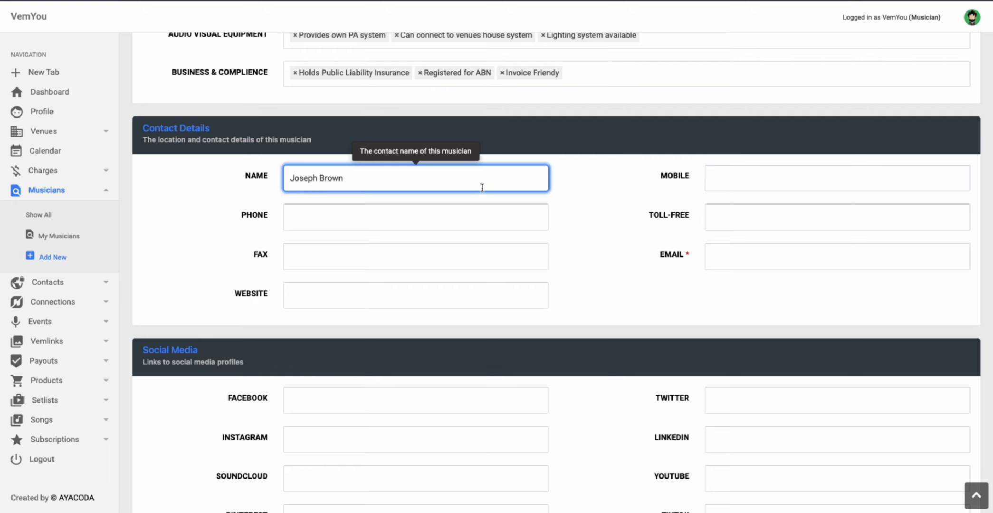
pyautogui.click(719, 257)
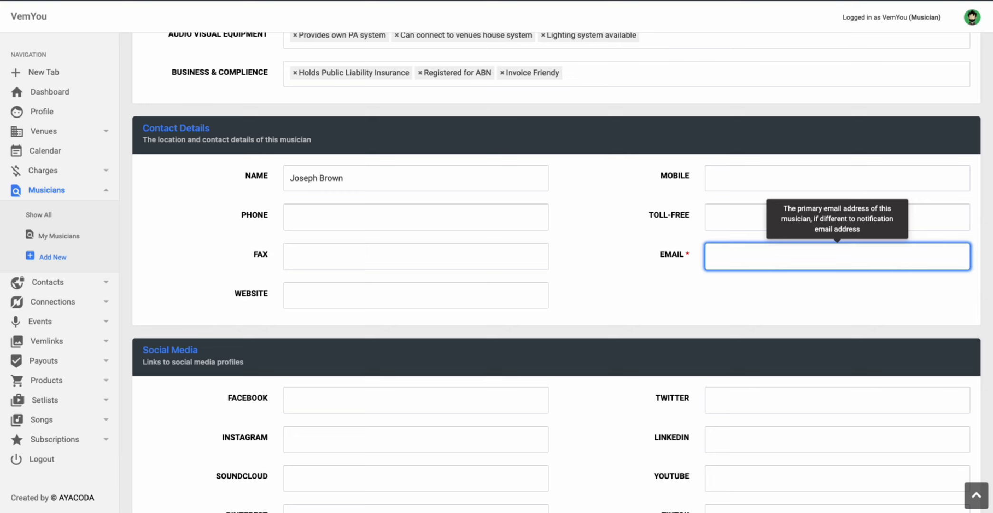
pyautogui.hotkey('ctrl', 'Tab')
pyautogui.click(976, 19)
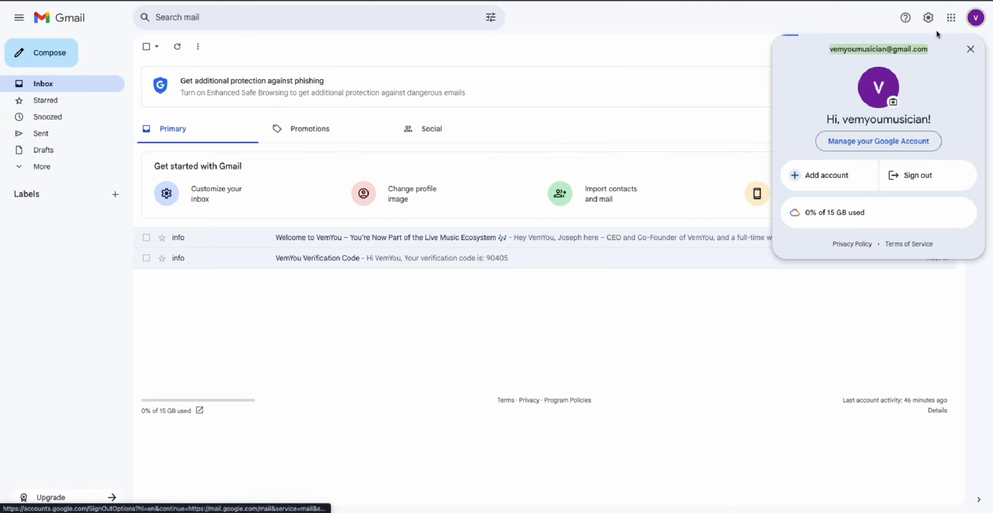
pyautogui.tripleClick(888, 48)
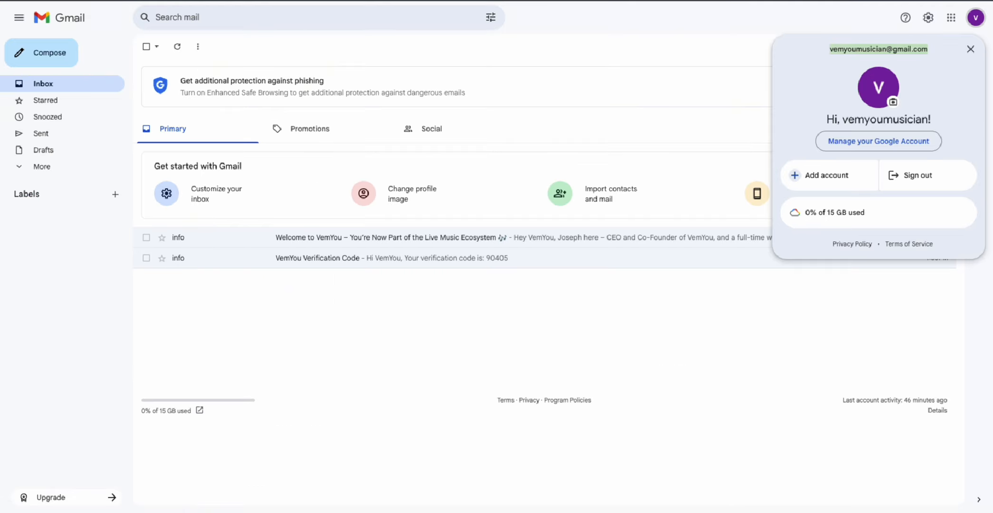
pyautogui.hotkey('ctrl', 'c')
pyautogui.hotkey('ctrl', 'shift', 'Tab')
pyautogui.hotkey('ctrl', 'v')
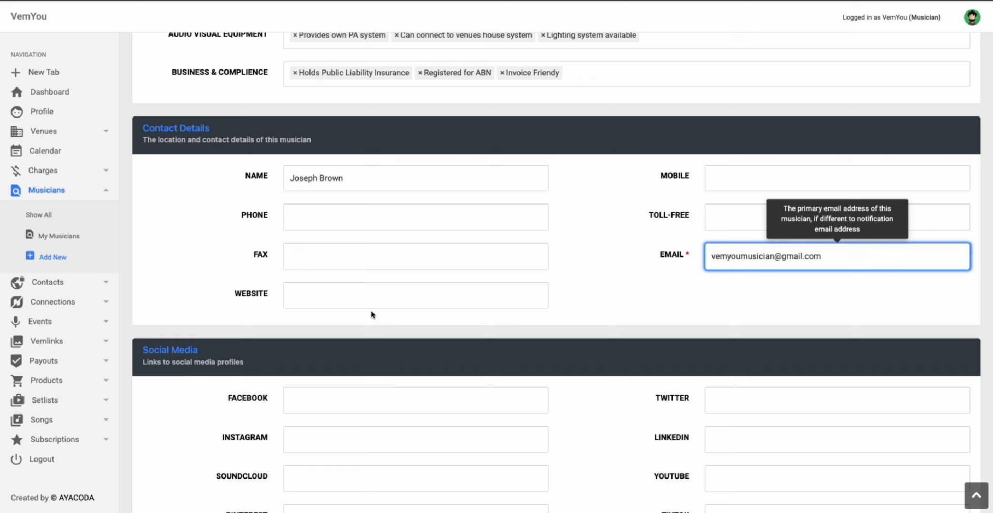
pyautogui.click(373, 299)
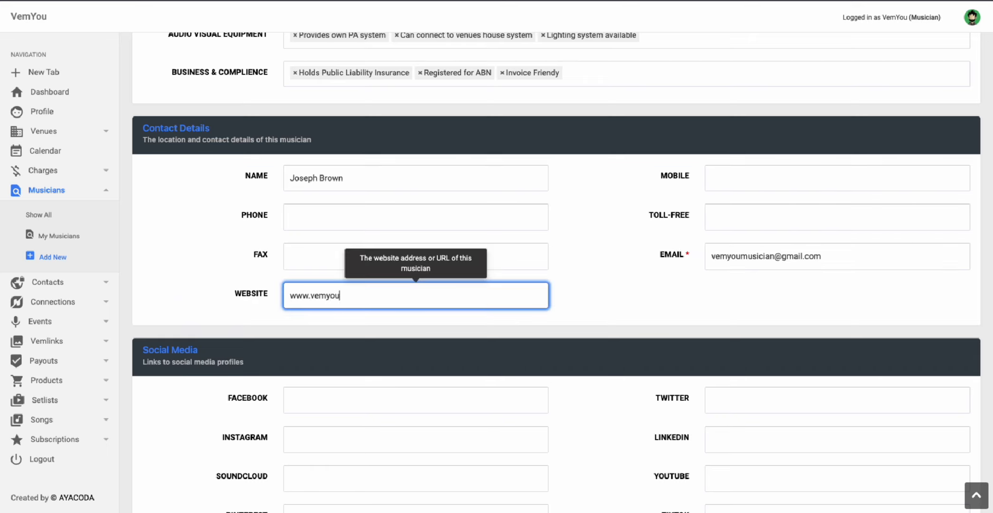
pyautogui.scroll(-2, 374, 325)
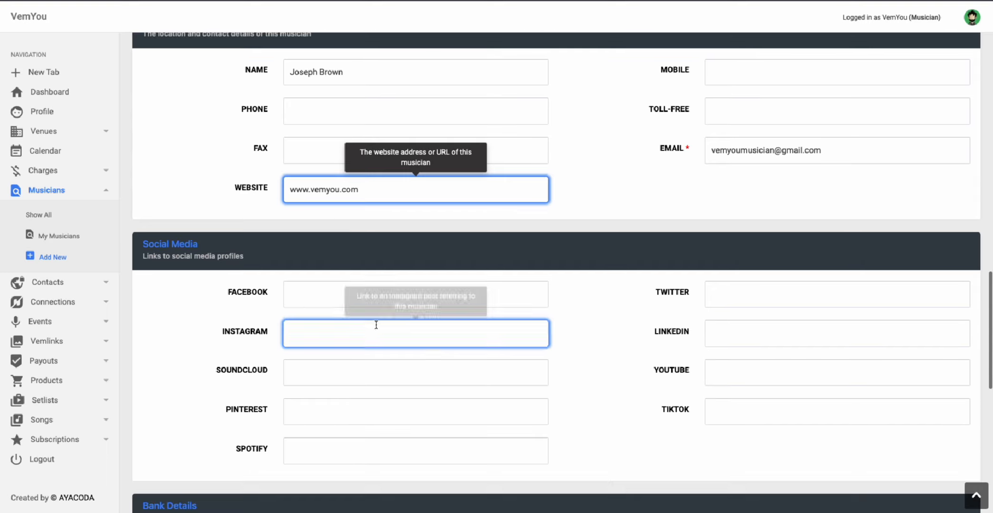
# Examine the social media link fields, including what the Facebook and Instagram entries ask for.
pyautogui.click(330, 293)
pyautogui.scroll(-2, 285, 223)
pyautogui.click(308, 246)
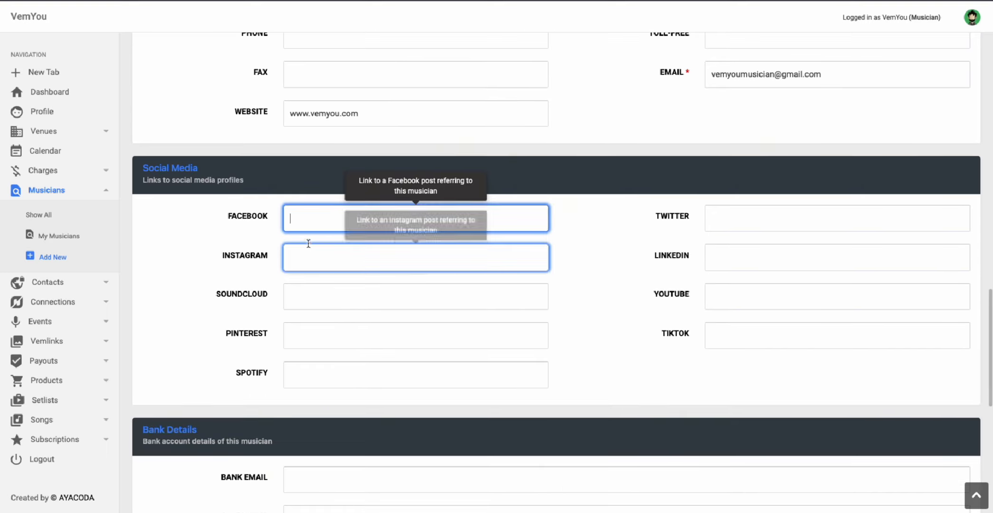
pyautogui.moveTo(309, 241); pyautogui.dragTo(375, 283)
pyautogui.click(306, 290)
pyautogui.scroll(-1, 305, 288)
pyautogui.click(235, 252)
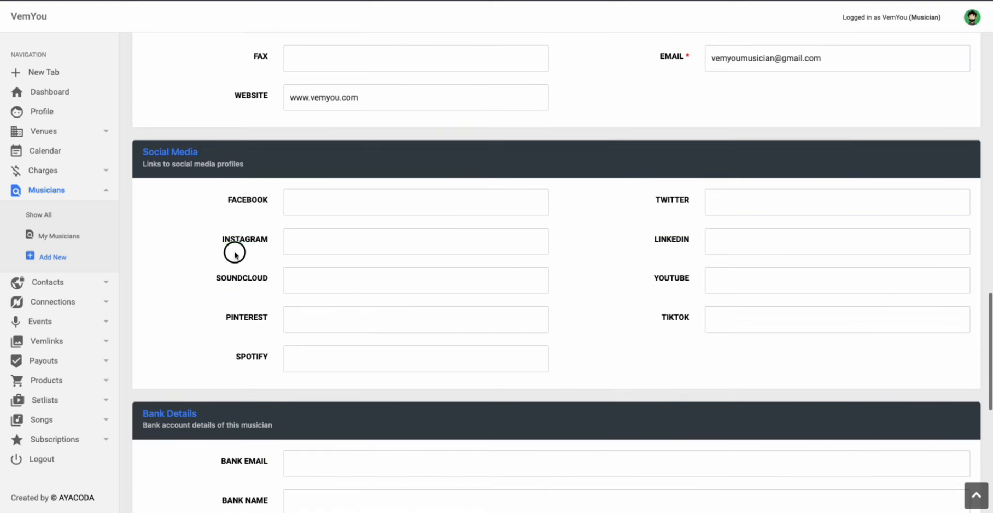
pyautogui.click(429, 201)
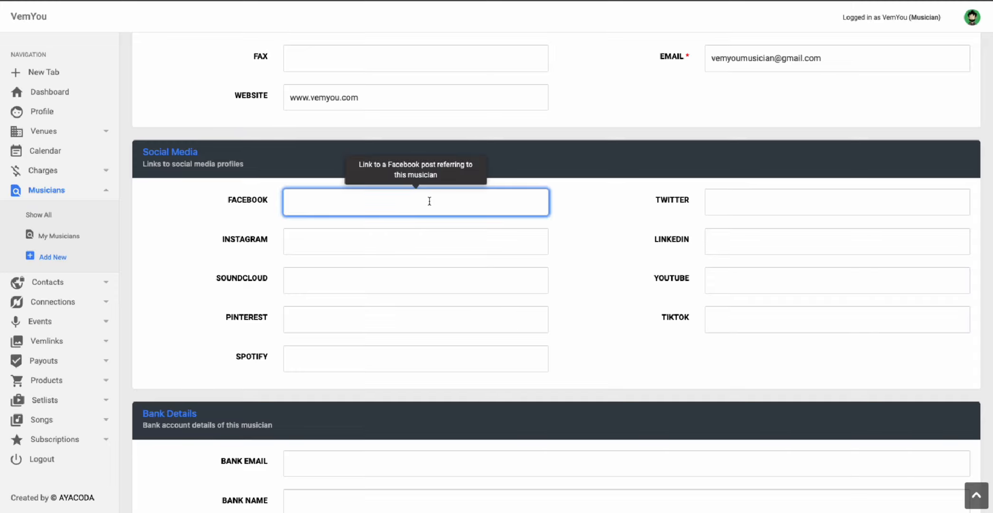
pyautogui.click(434, 185)
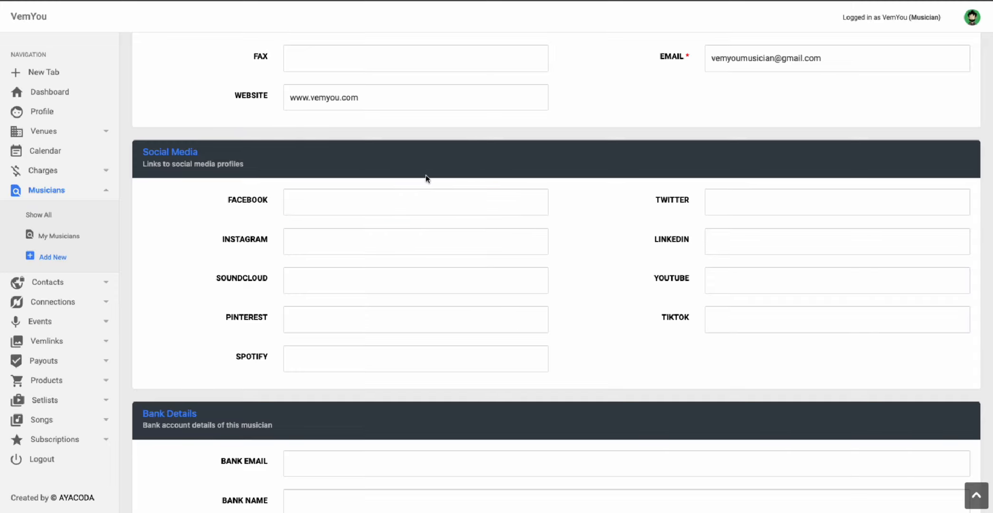
pyautogui.click(421, 286)
pyautogui.hotkey('ctrl', 'Right')
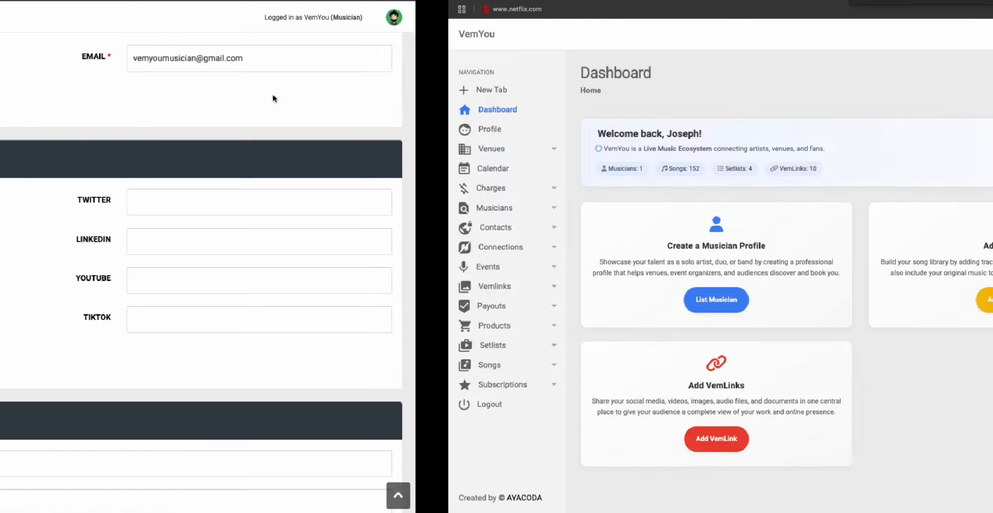
pyautogui.hotkey('ctrl', 'Left')
# Examine what the social media fields ask for, from Facebook, Instagram and SoundCloud through to Pinterest and Spotify.
pyautogui.click(295, 191)
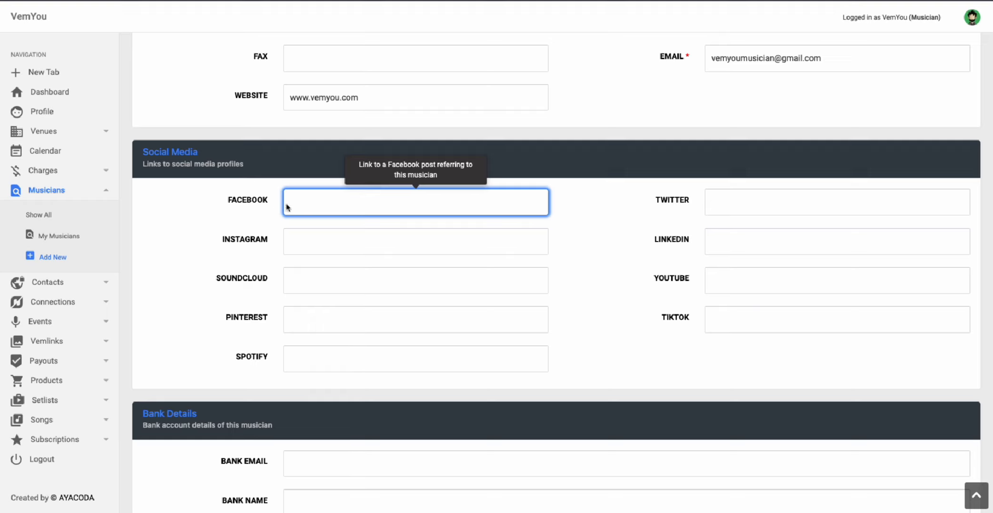
pyautogui.click(309, 235)
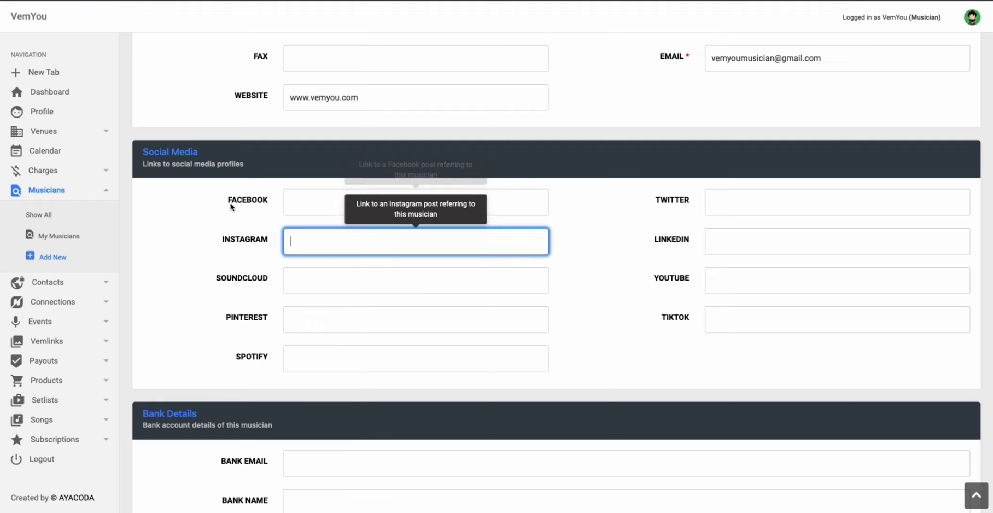
pyautogui.click(332, 200)
pyautogui.click(460, 231)
pyautogui.click(302, 199)
pyautogui.click(302, 239)
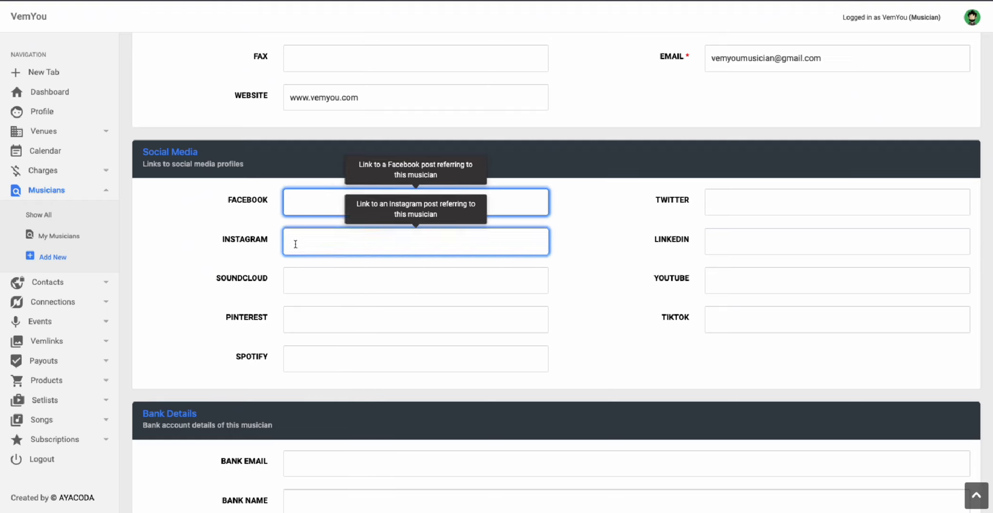
pyautogui.click(304, 280)
pyautogui.click(331, 322)
pyautogui.click(334, 361)
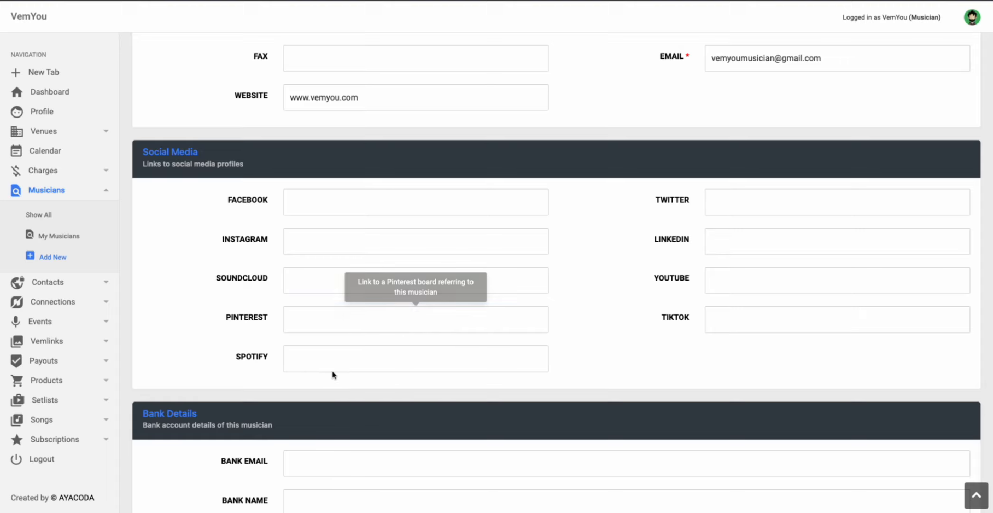
pyautogui.scroll(-2, 356, 207)
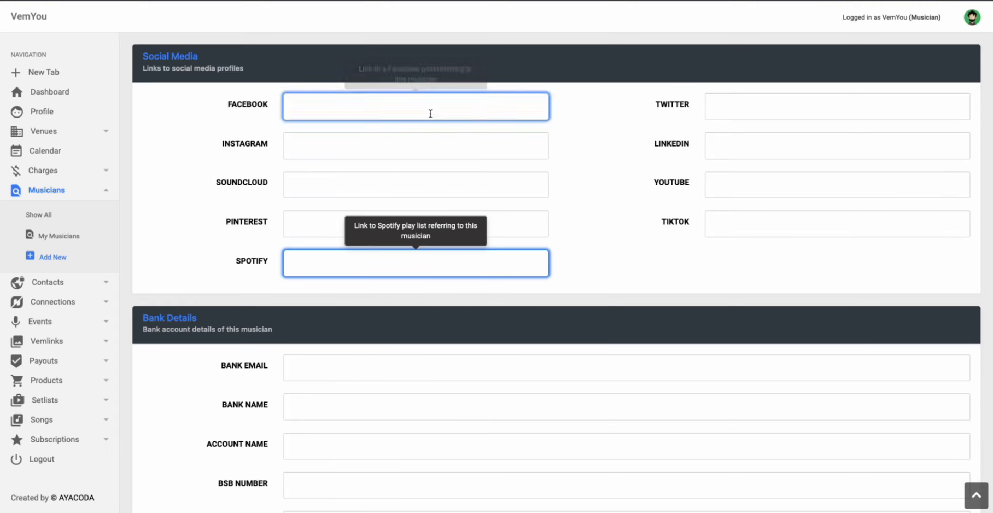
pyautogui.scroll(-4, 404, 114)
pyautogui.scroll(4, 332, 105)
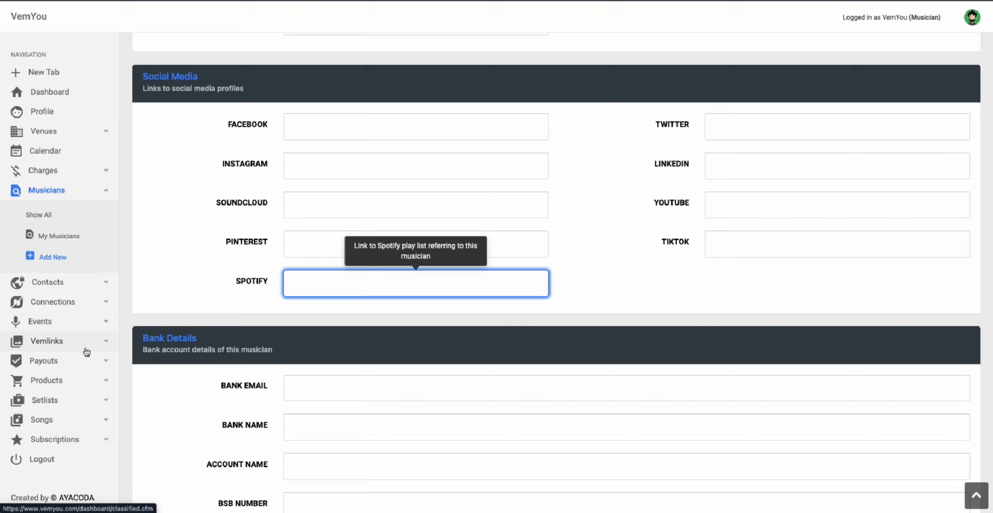
pyautogui.moveTo(242, 126); pyautogui.dragTo(407, 137)
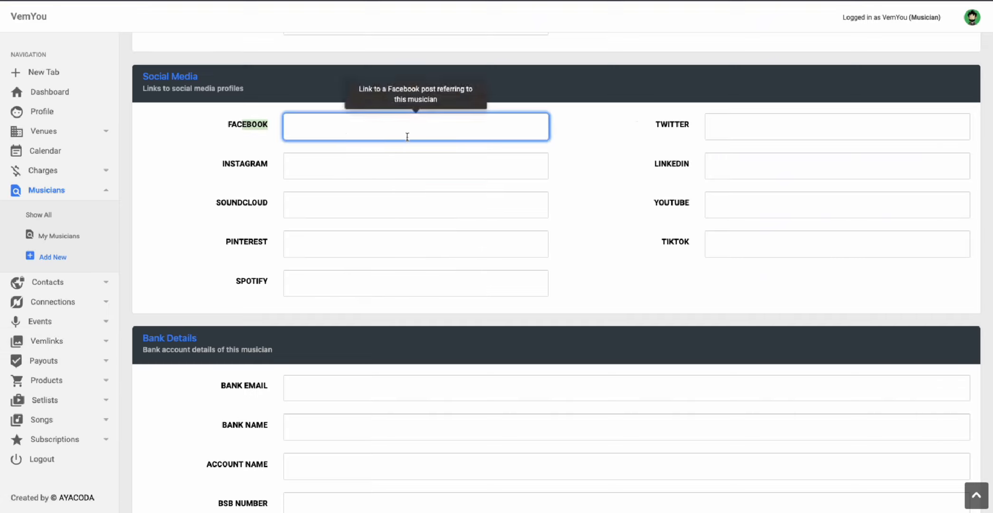
pyautogui.click(606, 123)
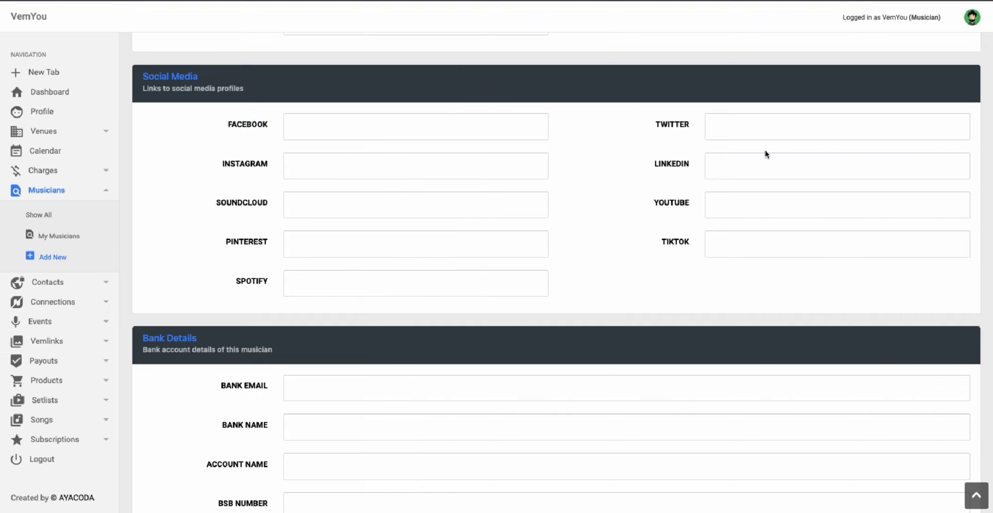
# Examine the Bank Details section, checking what the bank email, bank name and account name fields ask for.
pyautogui.scroll(-5, 457, 160)
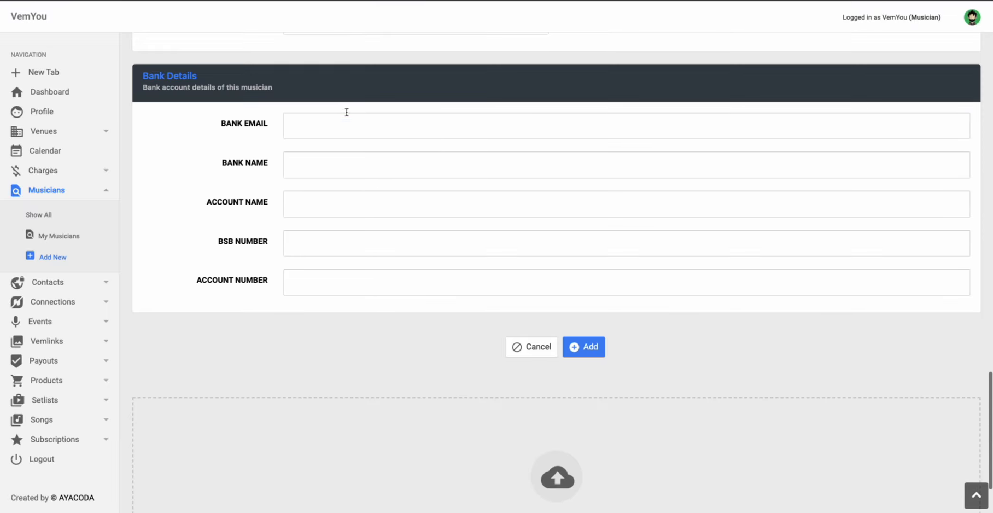
pyautogui.click(324, 122)
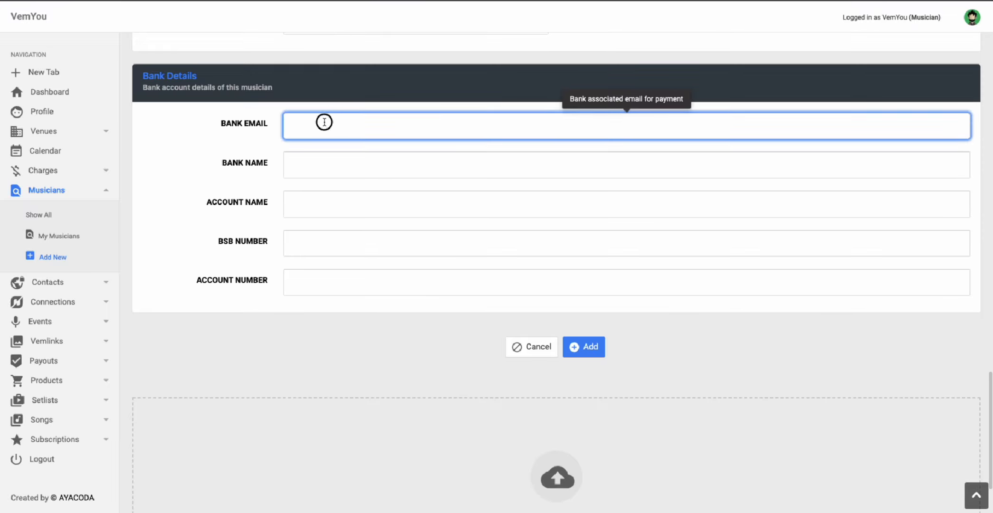
pyautogui.scroll(-1, 520, 280)
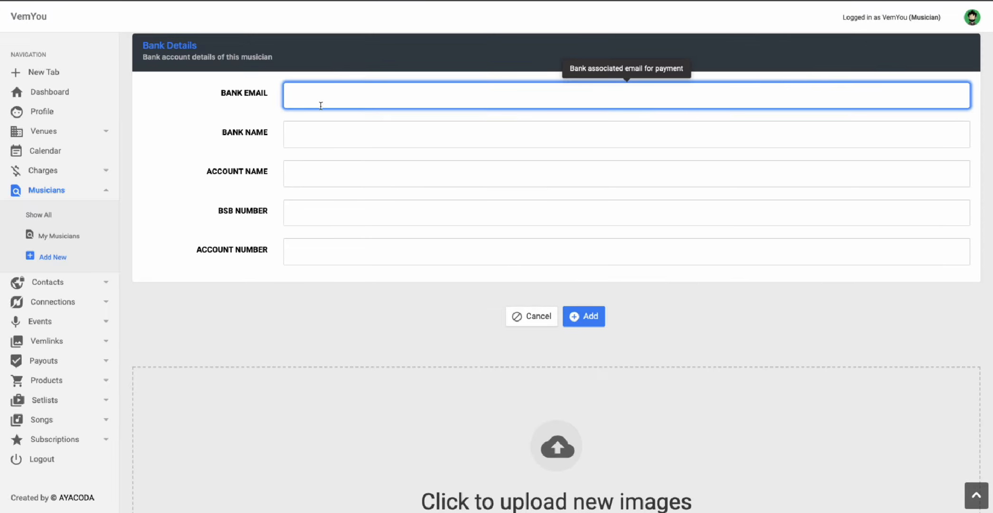
pyautogui.click(304, 132)
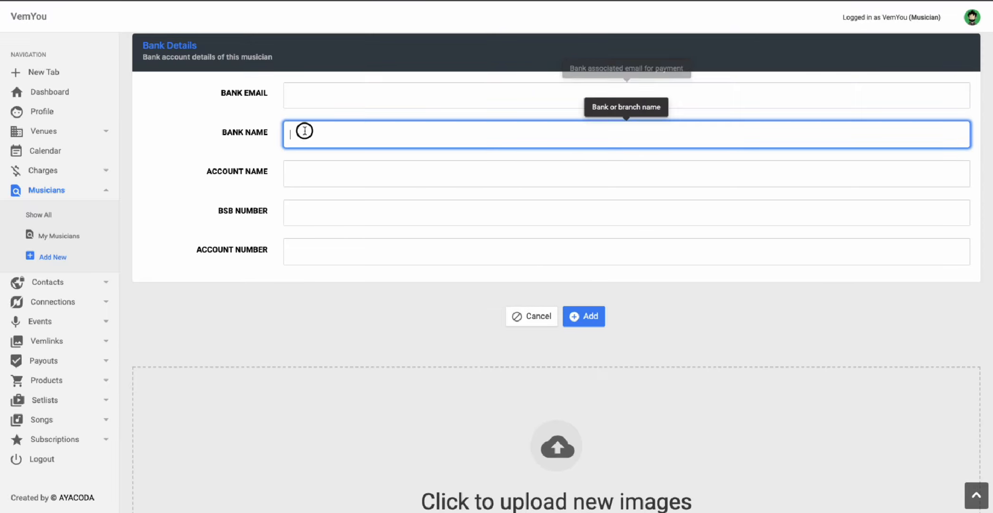
pyautogui.click(305, 176)
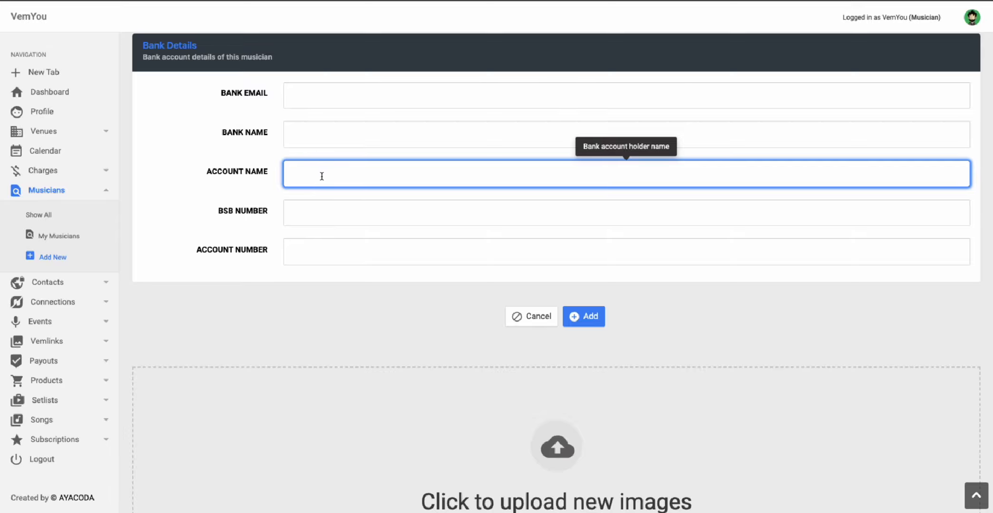
pyautogui.scroll(-1, 346, 212)
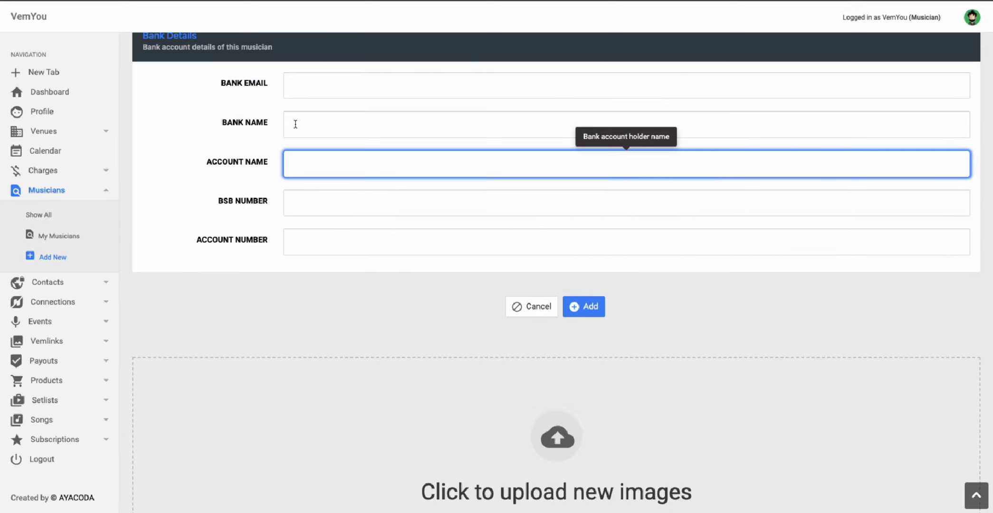
# Review the whole new musician form, from the main info and rates through to the bank details and image upload area.
pyautogui.scroll(2, 312, 144)
pyautogui.scroll(20, 313, 145)
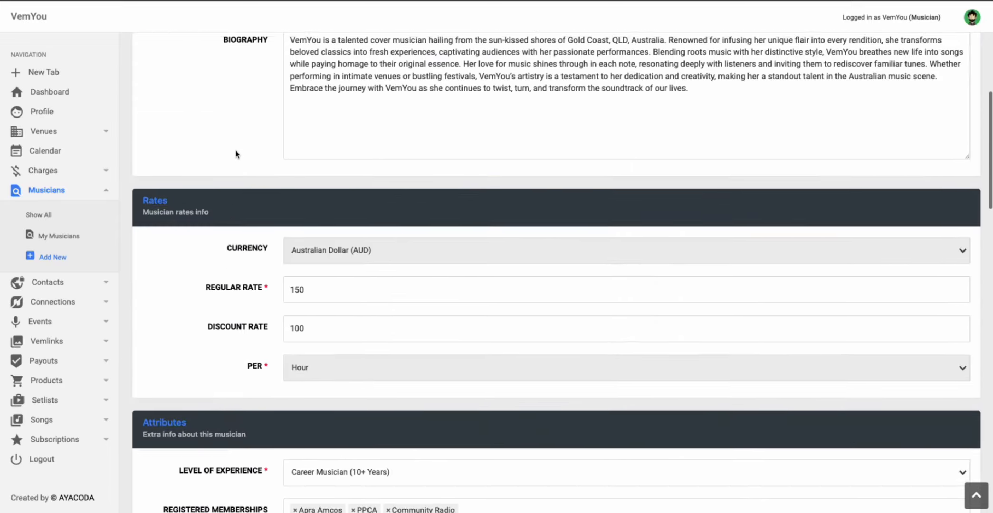
pyautogui.scroll(5, 242, 168)
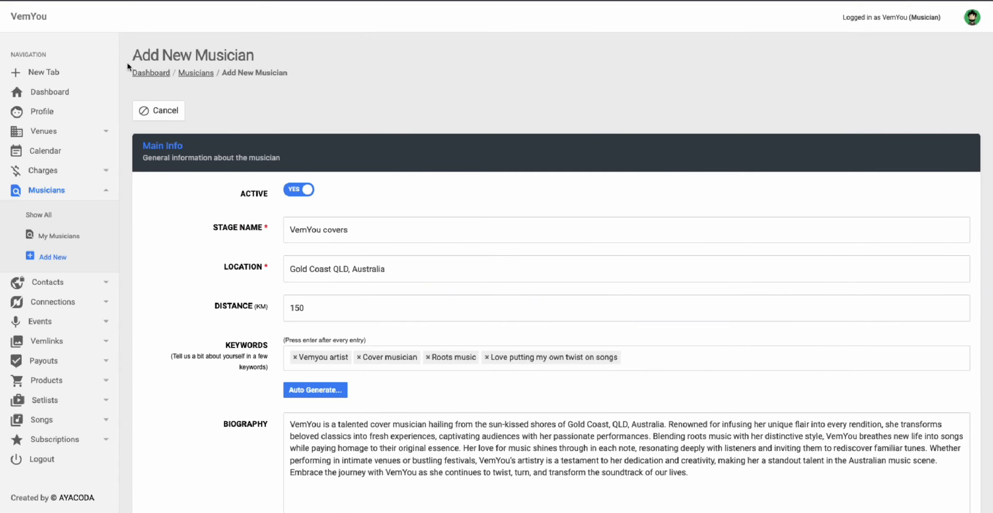
pyautogui.scroll(-20, 207, 137)
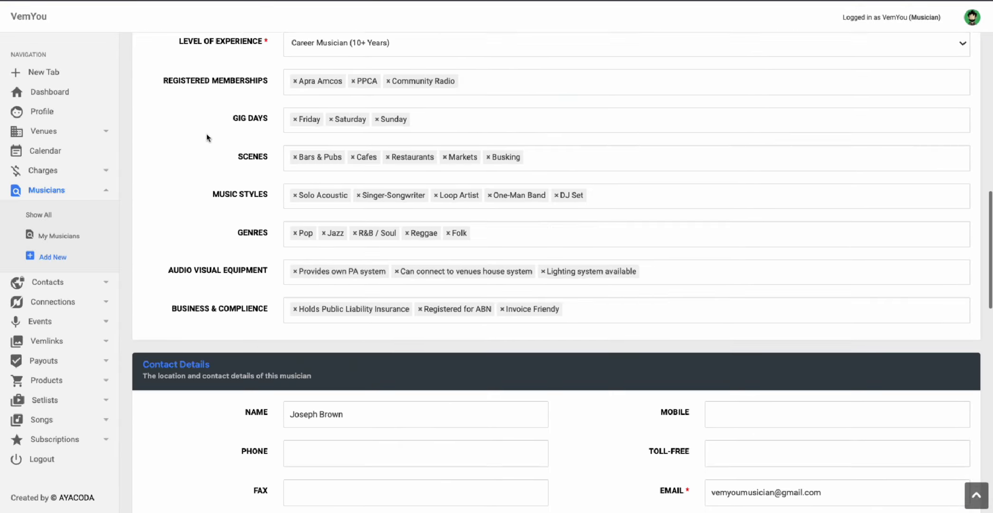
pyautogui.scroll(-10, 212, 132)
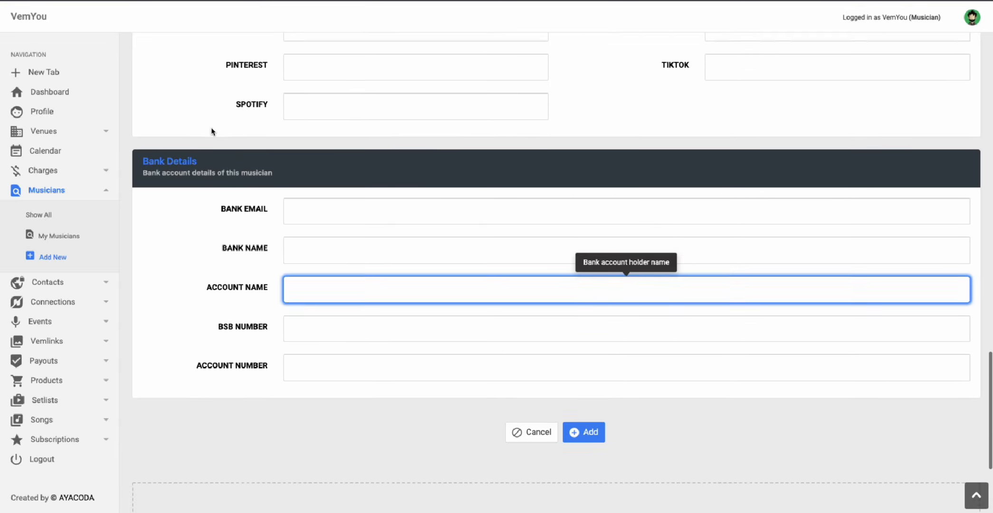
pyautogui.scroll(20, 259, 148)
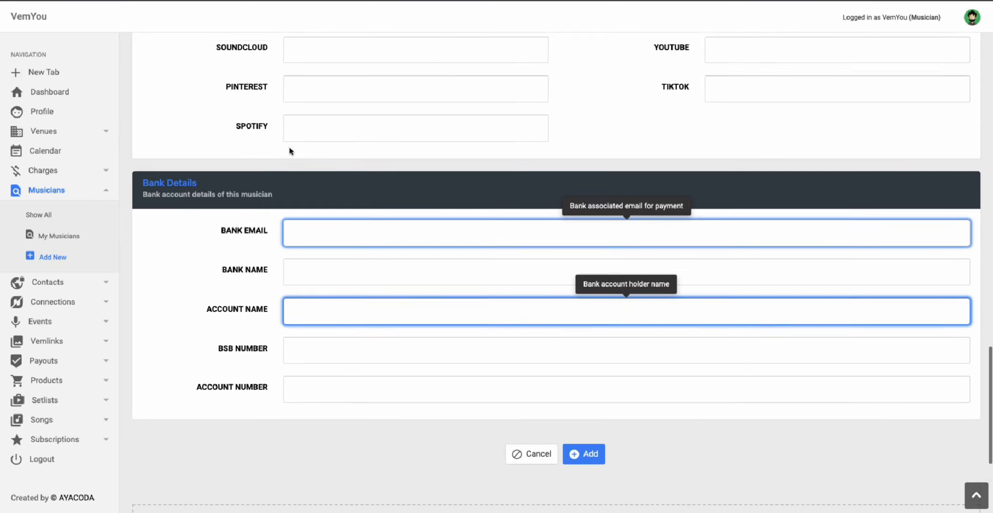
pyautogui.scroll(-20, 292, 150)
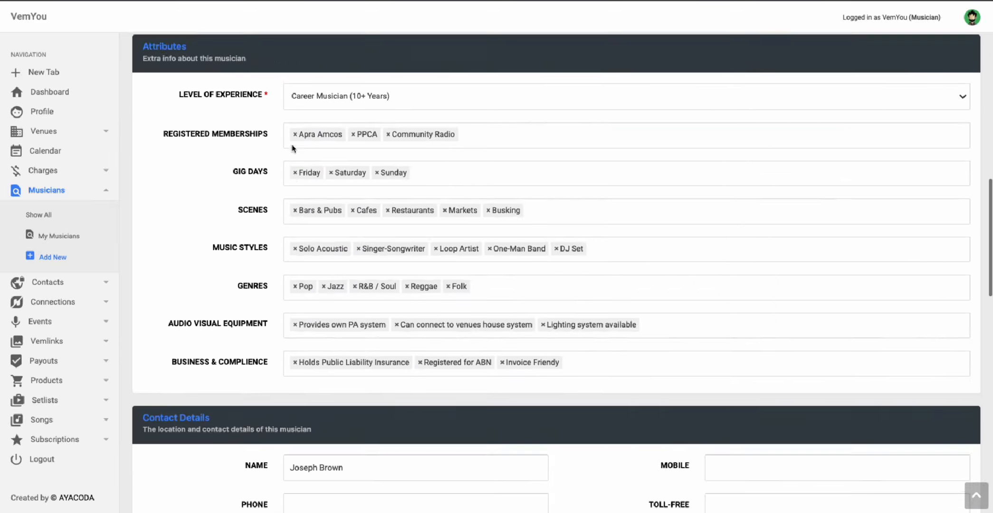
pyautogui.scroll(-2, 317, 59)
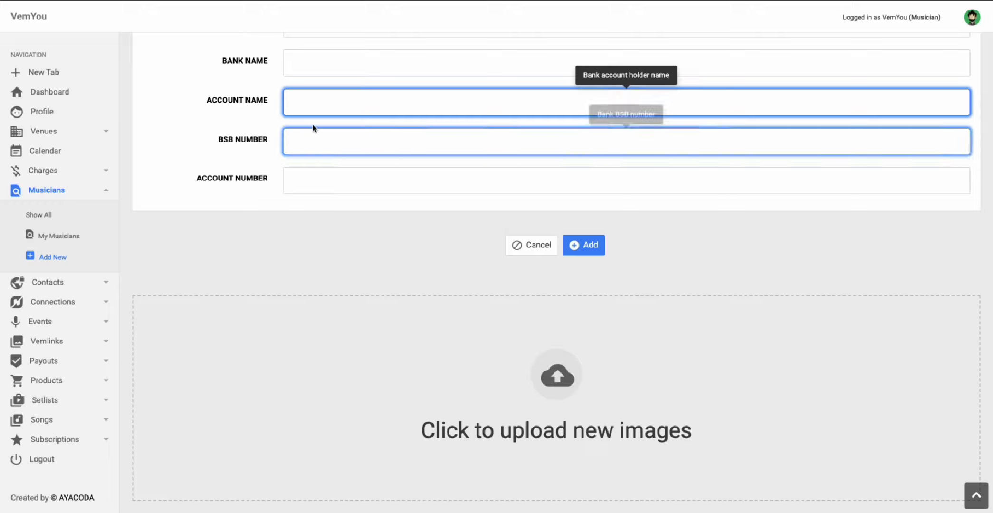
pyautogui.scroll(1, 315, 137)
pyautogui.scroll(-1, 507, 370)
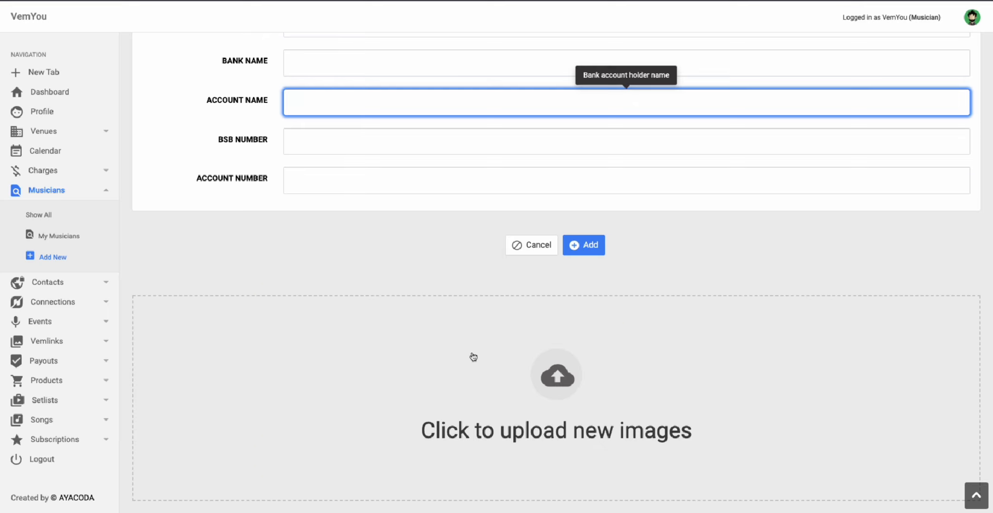
# Upload Vemboard large file.png from Downloads as the musician's image and submit the new musician profile.
pyautogui.click(559, 377)
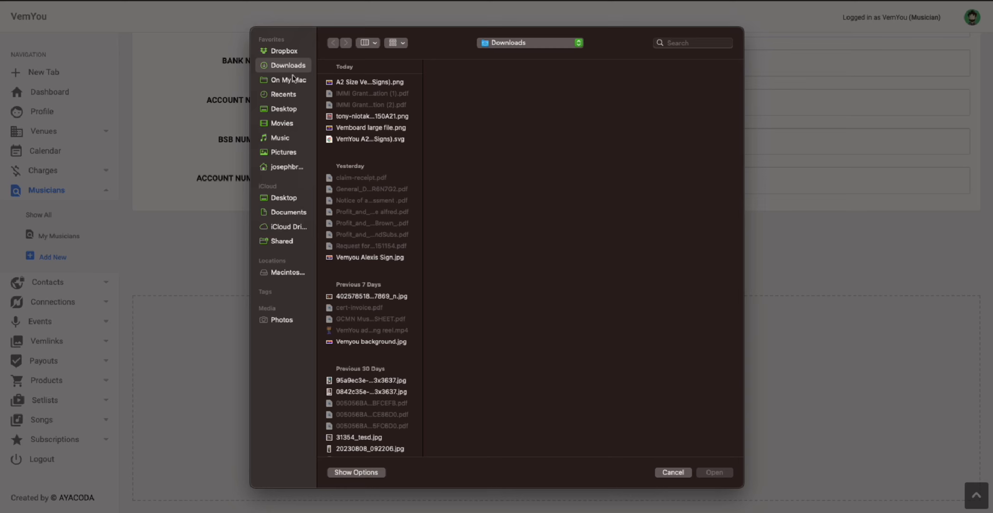
pyautogui.click(351, 84)
pyautogui.click(354, 117)
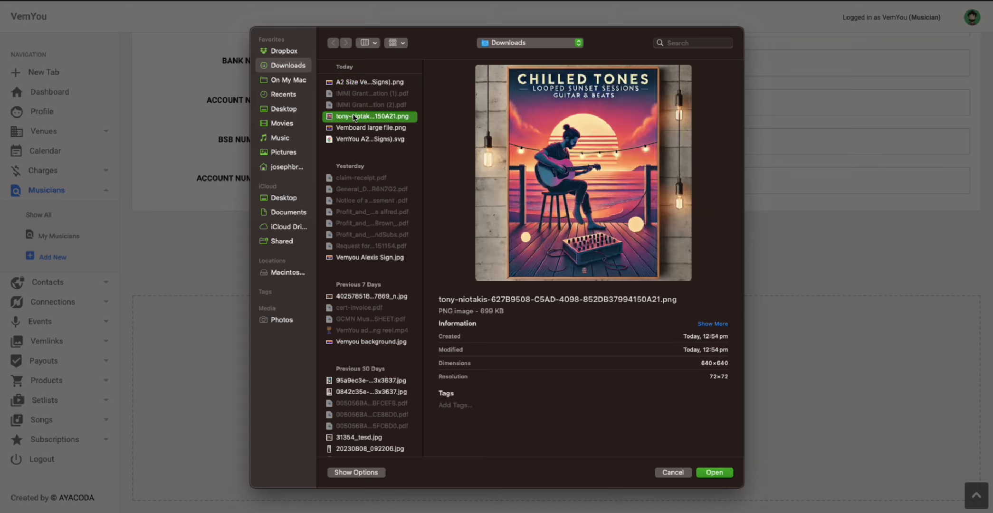
pyautogui.click(357, 128)
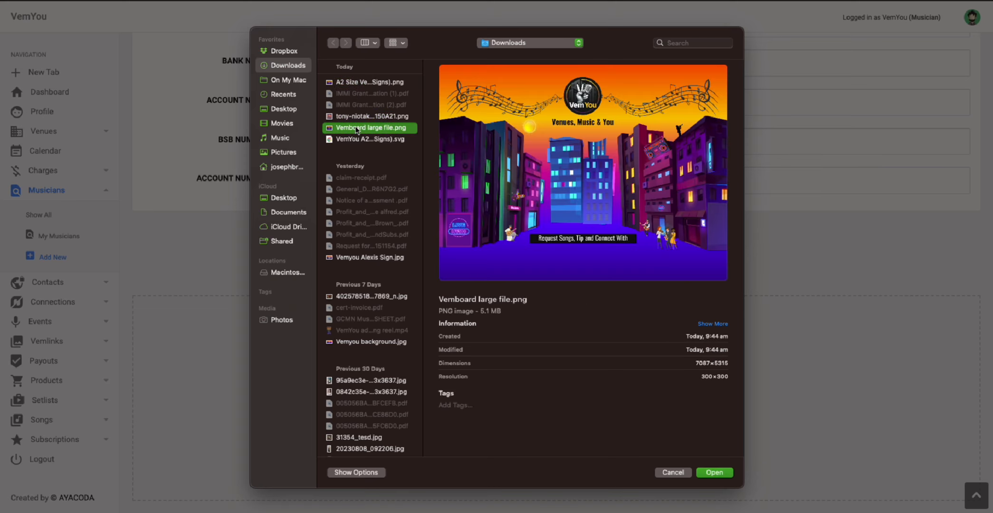
pyautogui.click(351, 259)
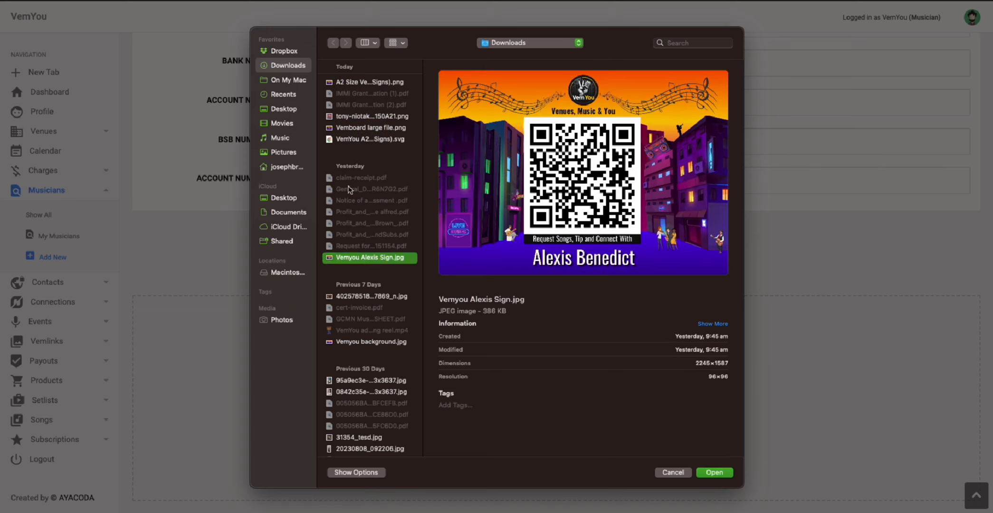
pyautogui.doubleClick(355, 127)
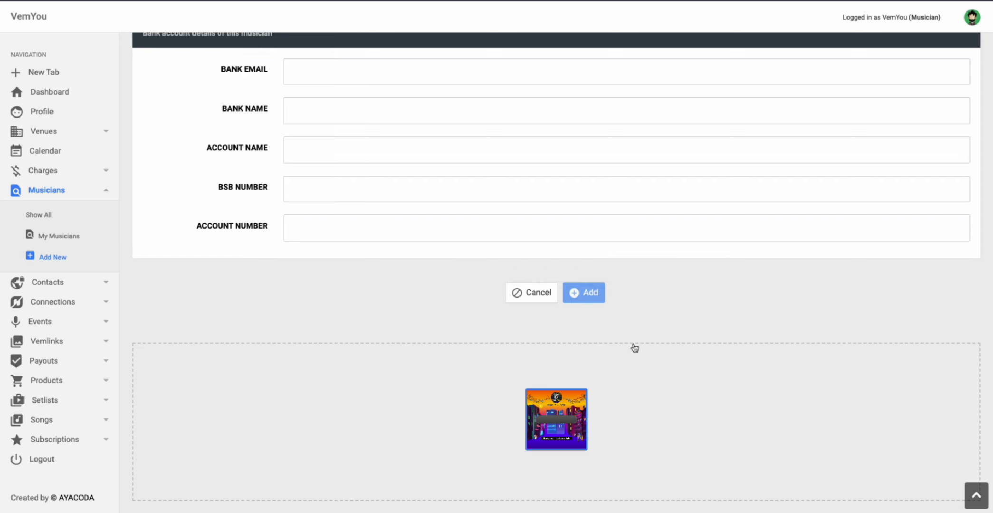
pyautogui.click(587, 293)
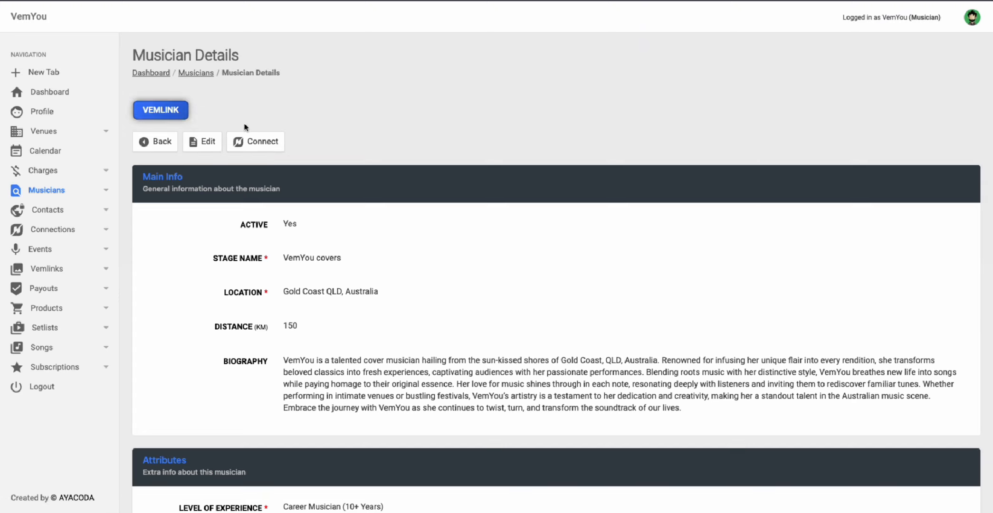
# Review the saved musician's details, including the attributes, contact details, Special Images section, uploaded picture and main info.
pyautogui.scroll(-20, 256, 213)
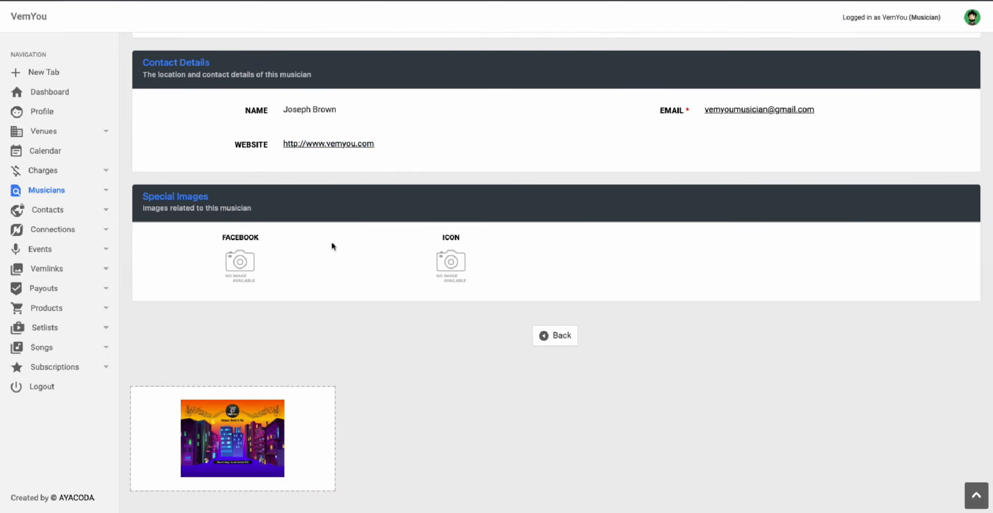
pyautogui.scroll(10, 217, 187)
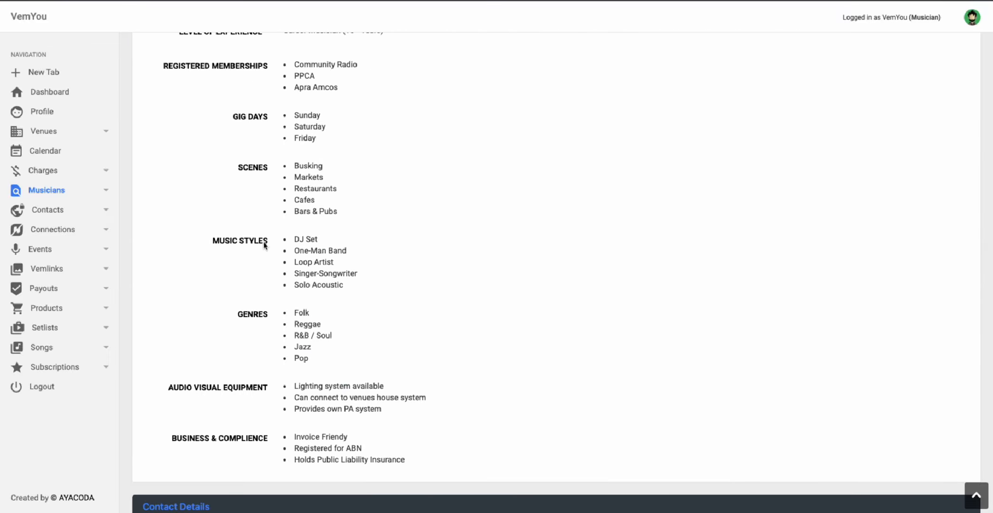
pyautogui.scroll(-10, 266, 243)
pyautogui.moveTo(165, 170); pyautogui.dragTo(303, 205)
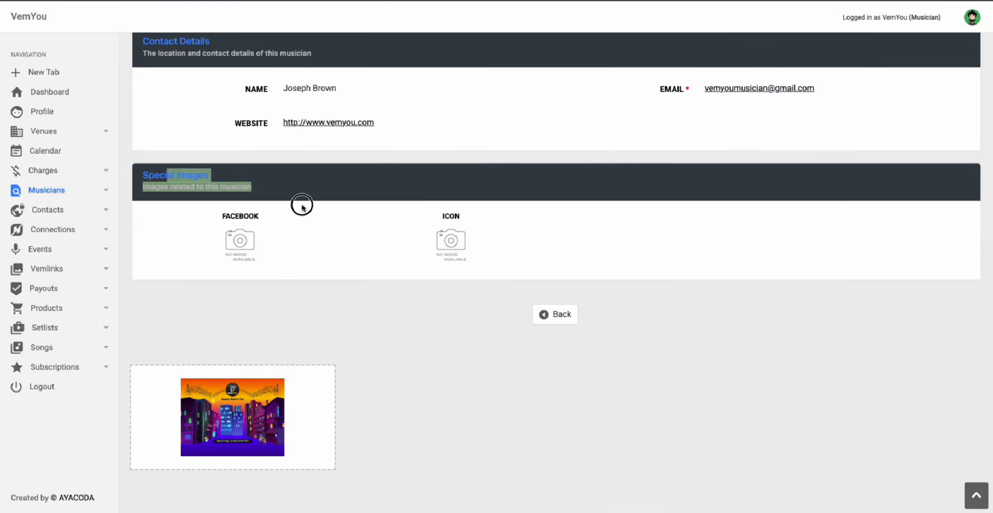
pyautogui.click(257, 194)
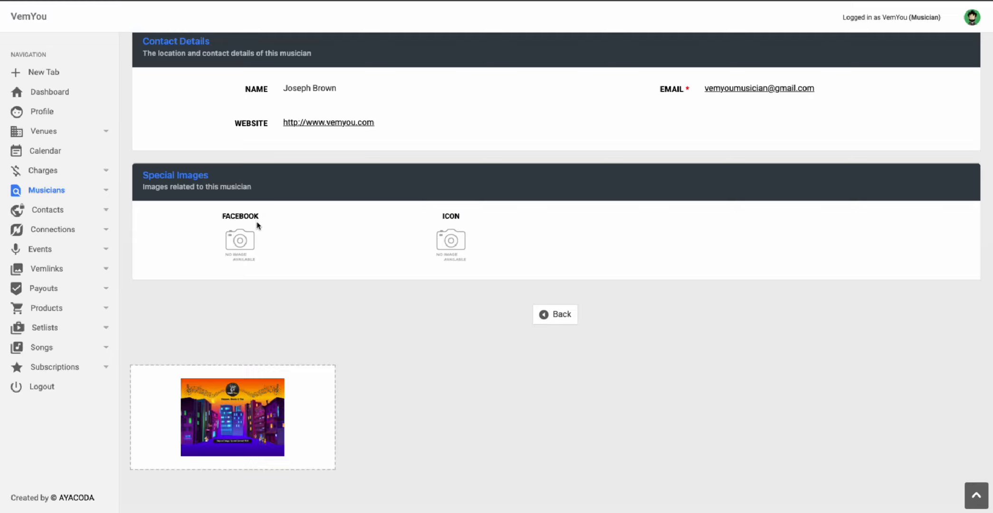
pyautogui.scroll(15, 252, 240)
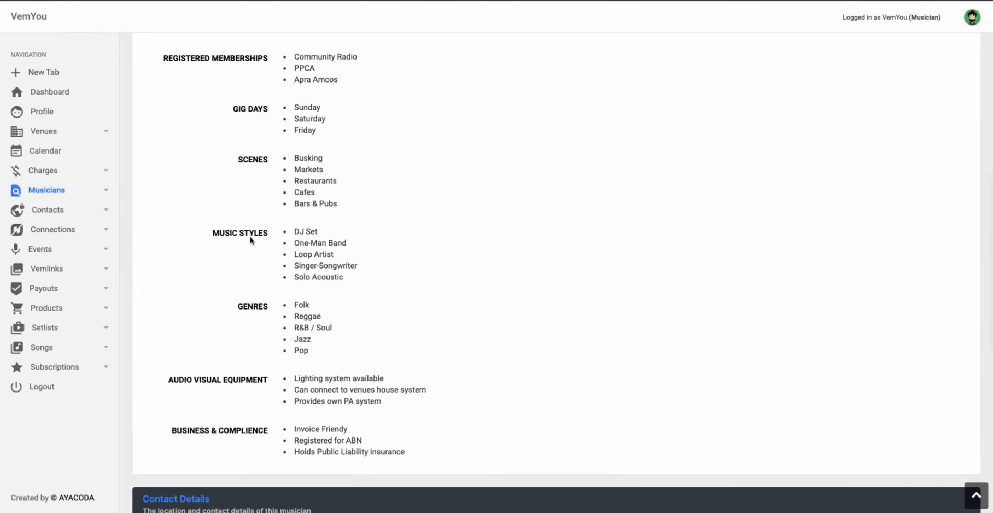
pyautogui.scroll(4, 252, 240)
pyautogui.scroll(-1, 255, 209)
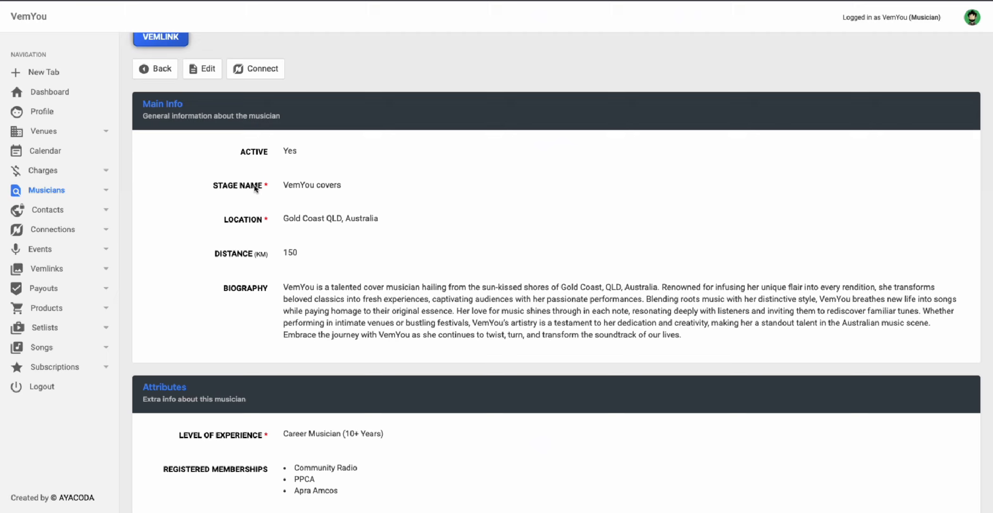
# Review the Main Info of the saved VemYou covers musician, from active setting and stage name to location, distance and biography.
pyautogui.moveTo(252, 129); pyautogui.dragTo(366, 220)
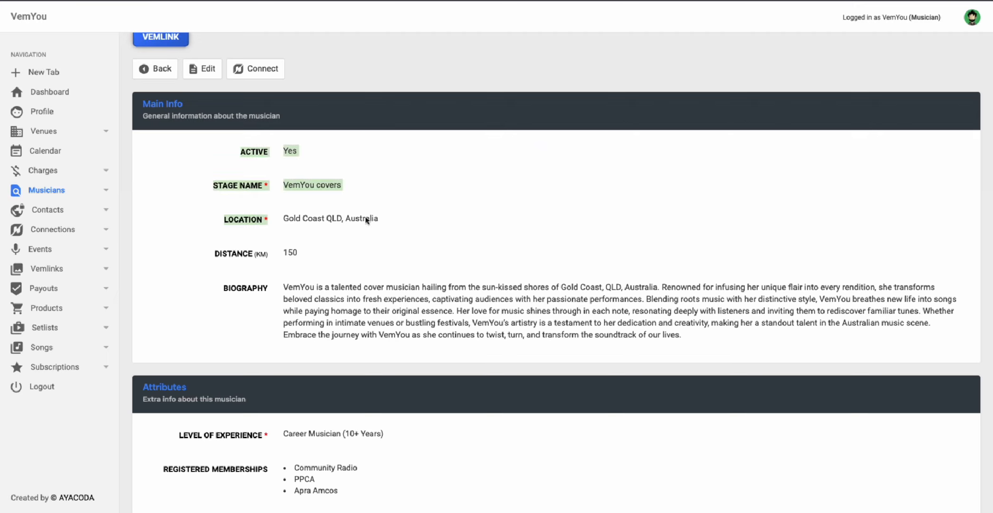
pyautogui.click(342, 246)
pyautogui.scroll(-1, 346, 238)
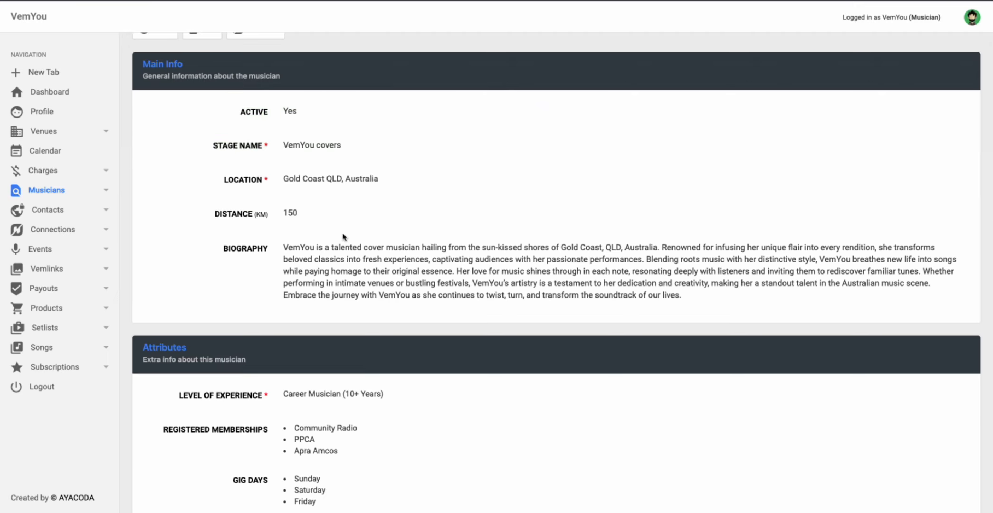
pyautogui.scroll(4, 347, 233)
pyautogui.scroll(-1, 345, 234)
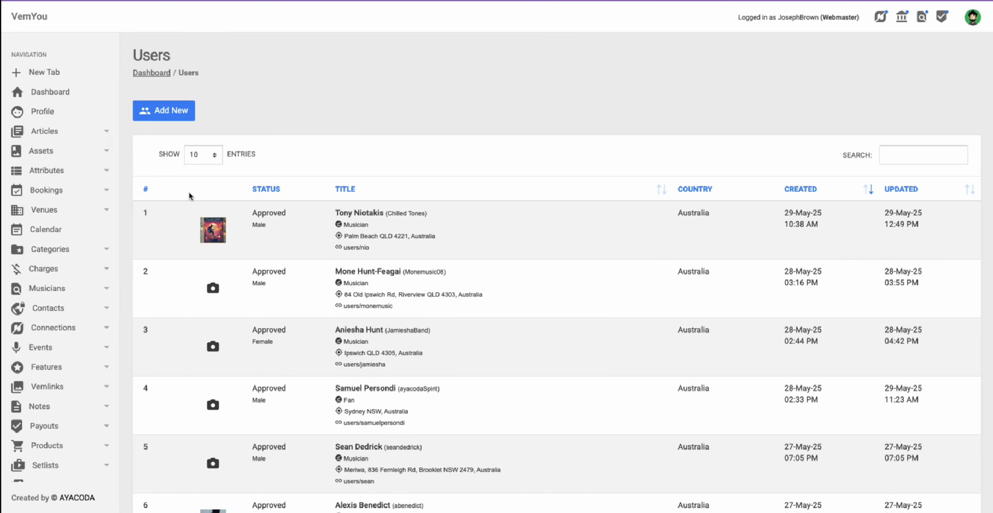
# In the webmaster dashboard, open VemYou covers from the full musicians list for editing and set its status to Approved.
pyautogui.click(46, 296)
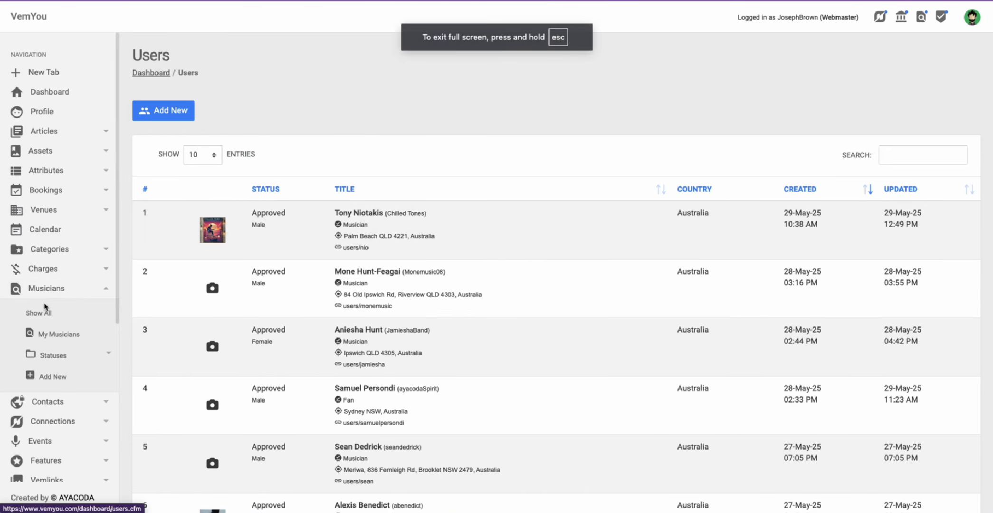
pyautogui.click(43, 313)
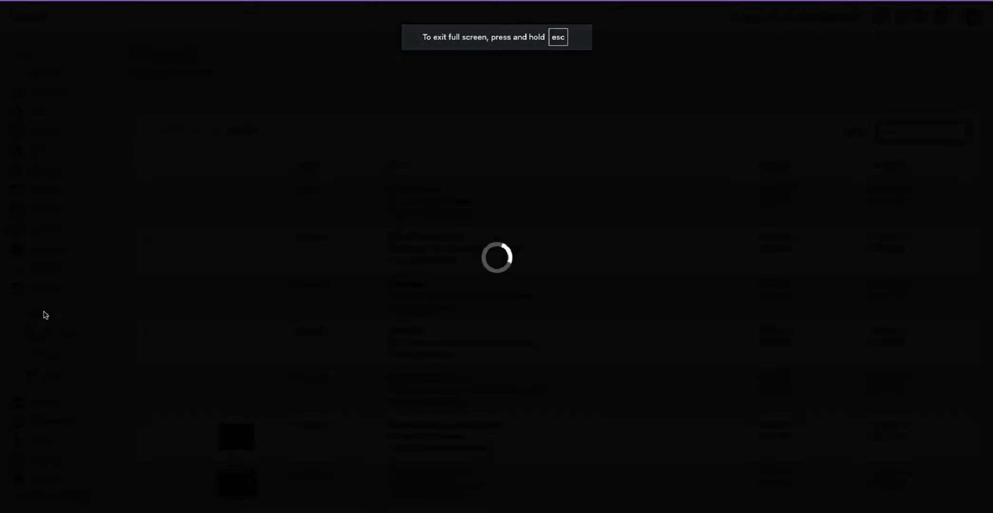
pyautogui.click(356, 212)
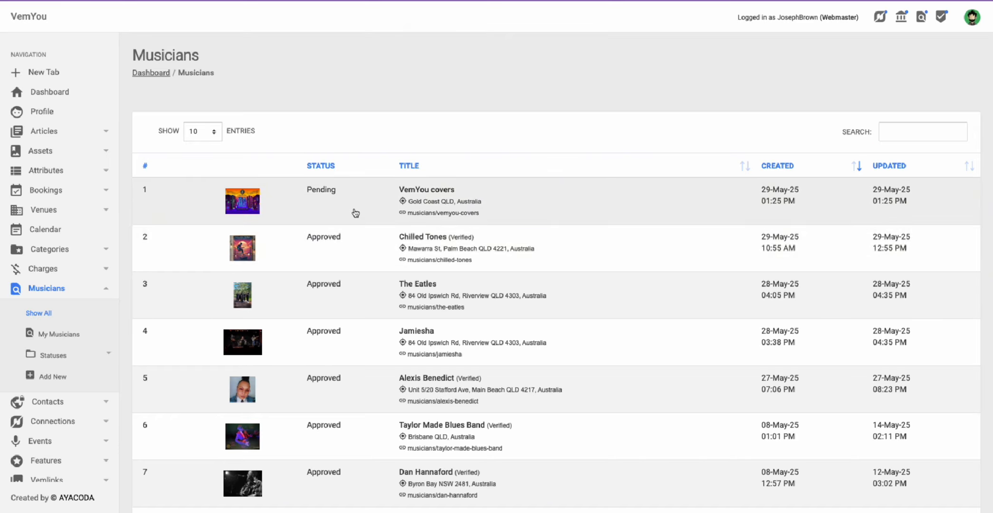
pyautogui.click(323, 216)
pyautogui.click(208, 140)
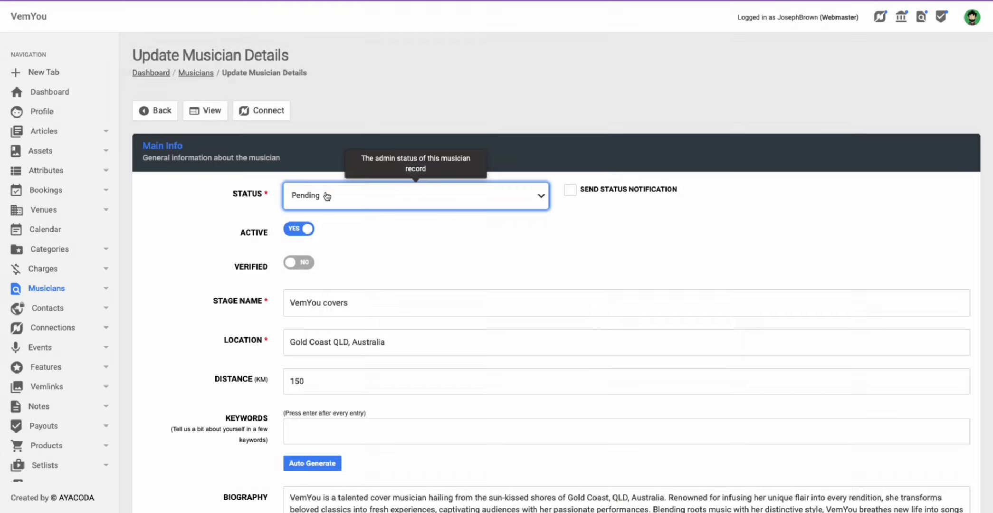
pyautogui.click(327, 195)
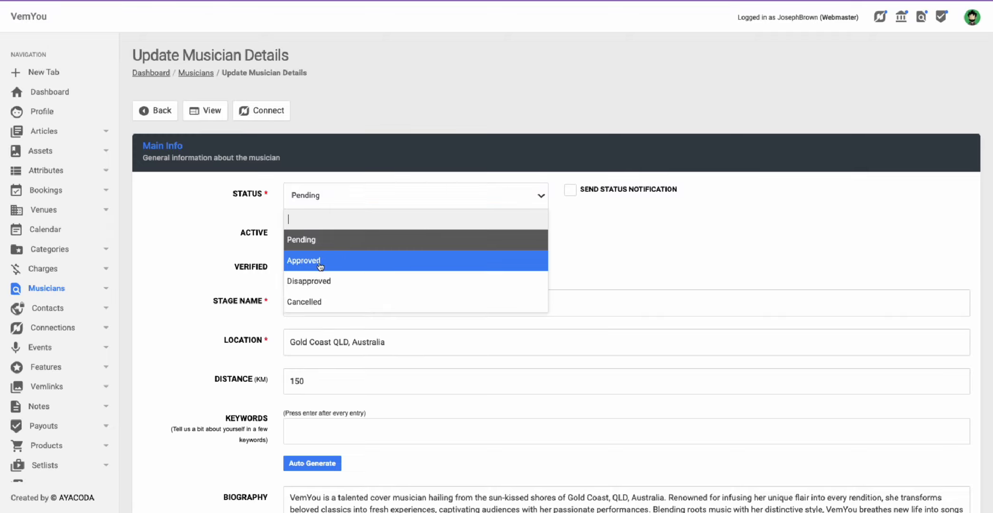
pyautogui.click(317, 261)
# Examine the rest of the musician's edit form, including keywords, biography, rates, attributes, contact details, Special Images and the uploaded picture.
pyautogui.scroll(-10, 316, 262)
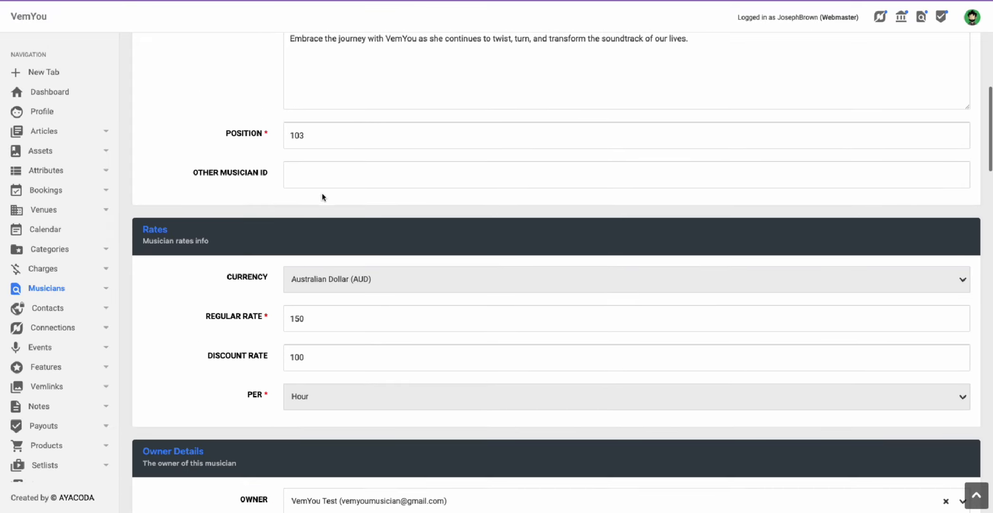
pyautogui.scroll(1, 322, 194)
pyautogui.click(311, 209)
pyautogui.scroll(-1, 311, 207)
pyautogui.scroll(5, 313, 206)
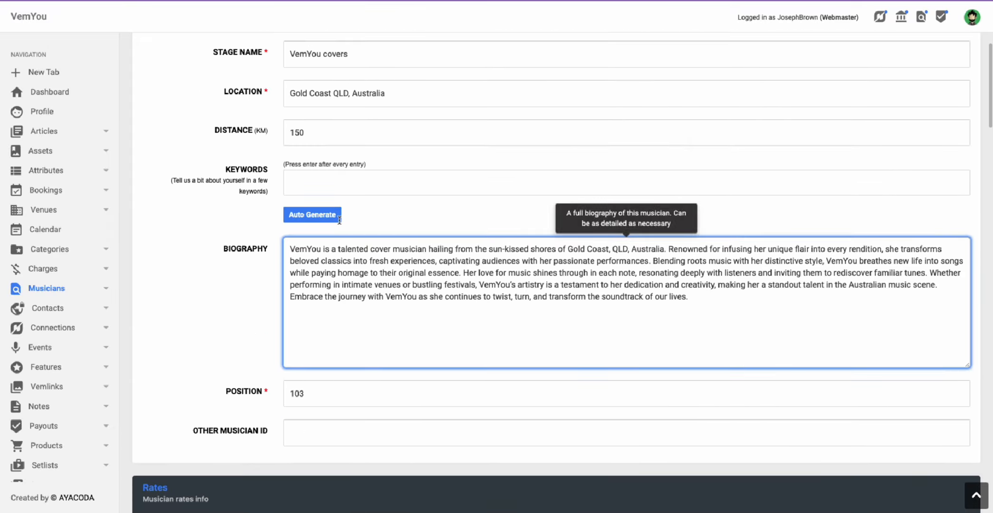
pyautogui.scroll(-9, 308, 200)
pyautogui.scroll(-13, 308, 200)
pyautogui.scroll(10, 304, 209)
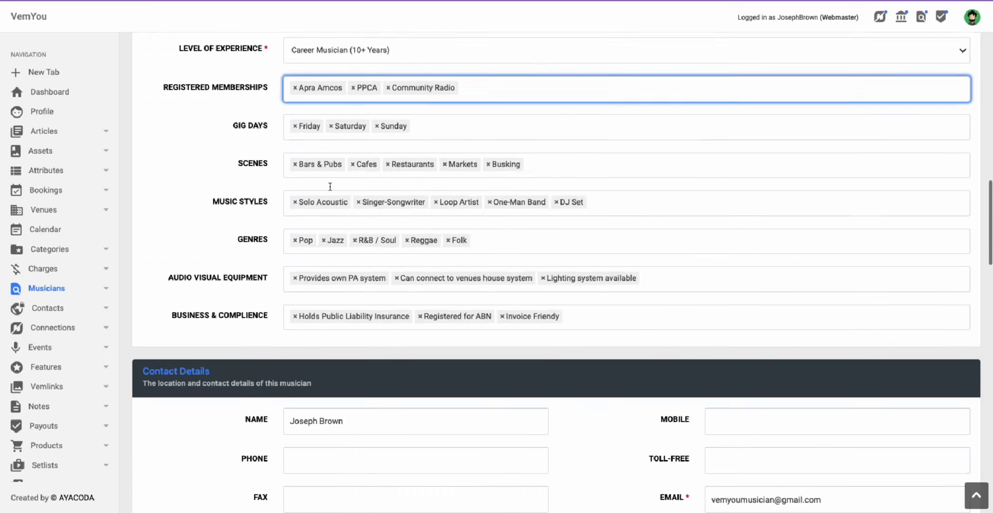
pyautogui.scroll(-2, 291, 266)
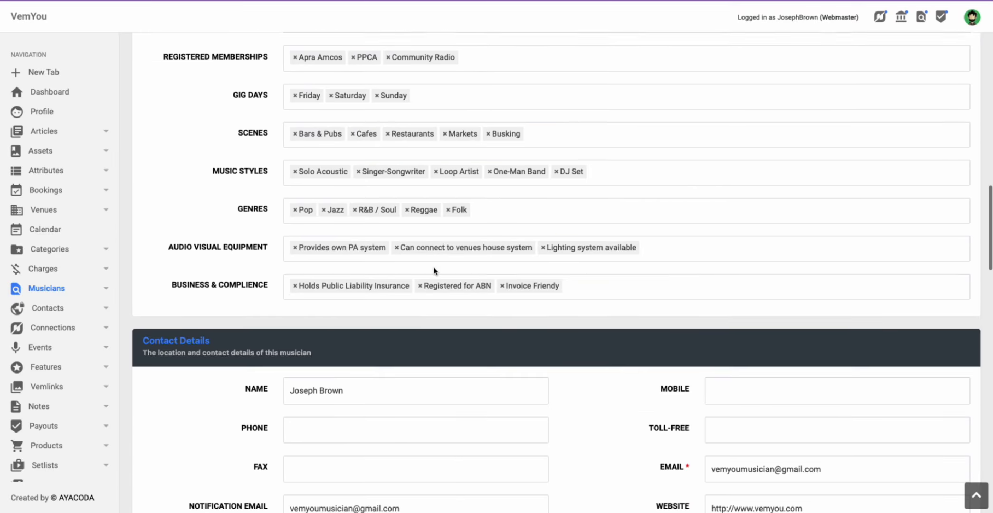
pyautogui.scroll(-5, 430, 266)
pyautogui.scroll(-20, 431, 266)
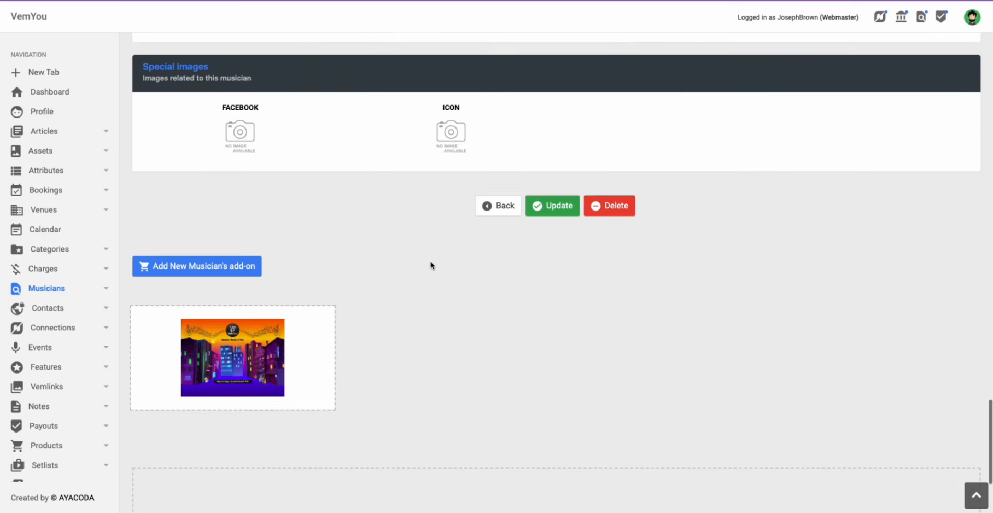
pyautogui.scroll(20, 431, 266)
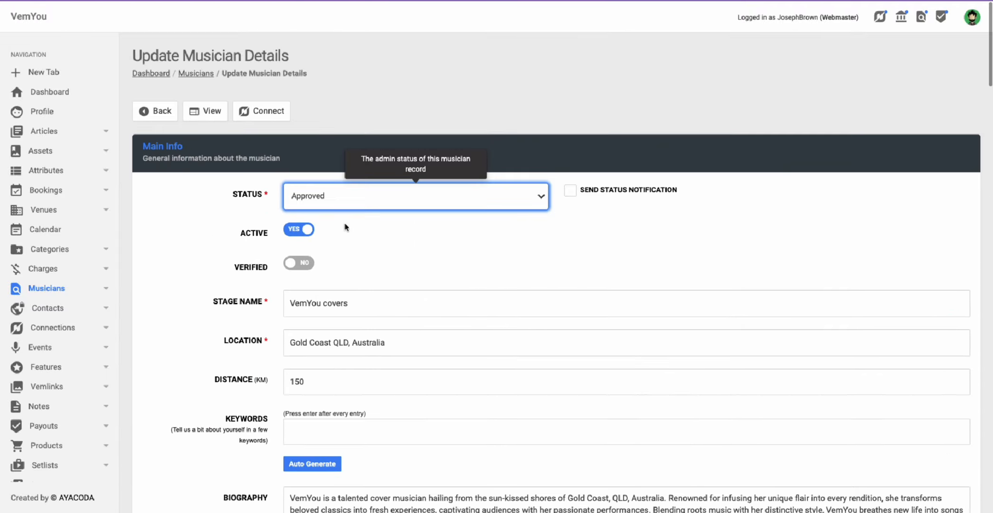
# Enable Send Status Notification for the approved musician, toggle the Verified setting, and update the record.
pyautogui.click(569, 191)
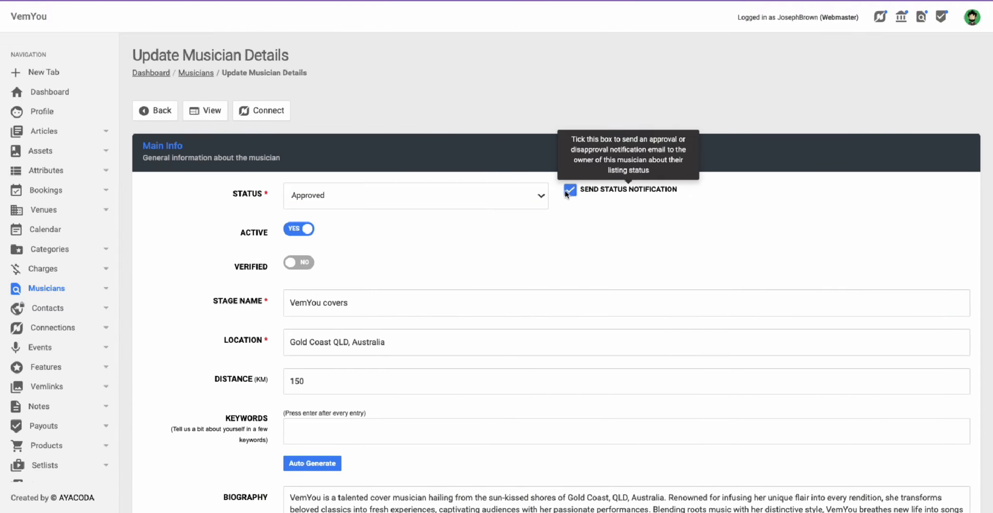
pyautogui.click(310, 262)
pyautogui.scroll(-20, 385, 250)
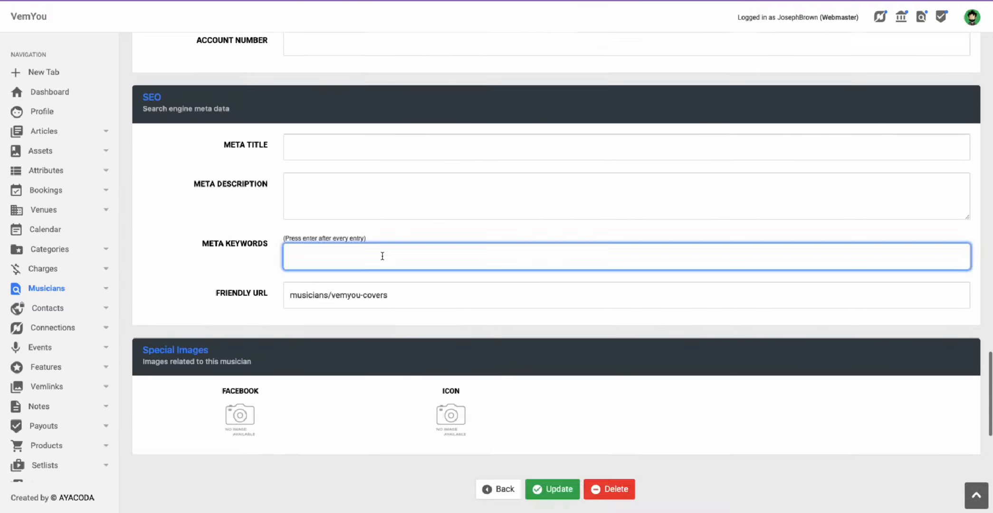
pyautogui.scroll(15, 384, 259)
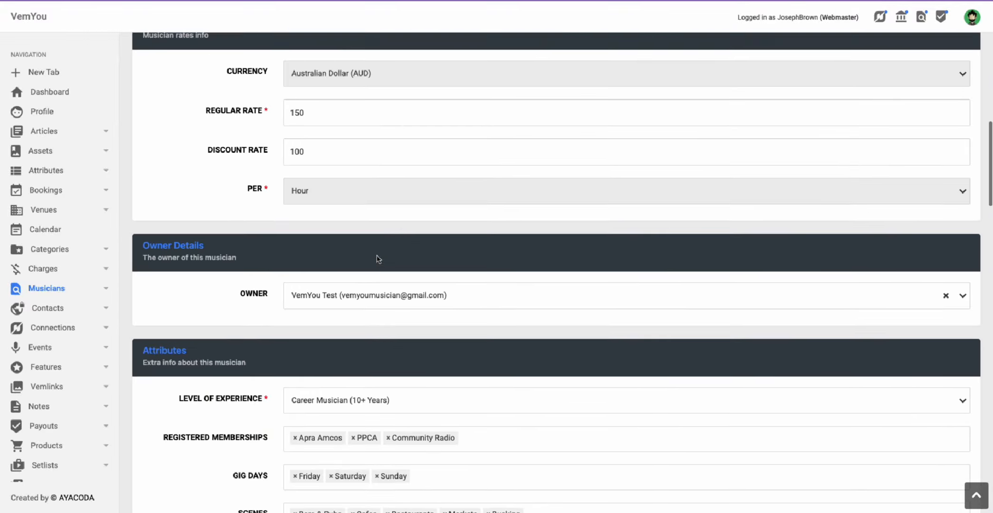
pyautogui.scroll(-15, 378, 259)
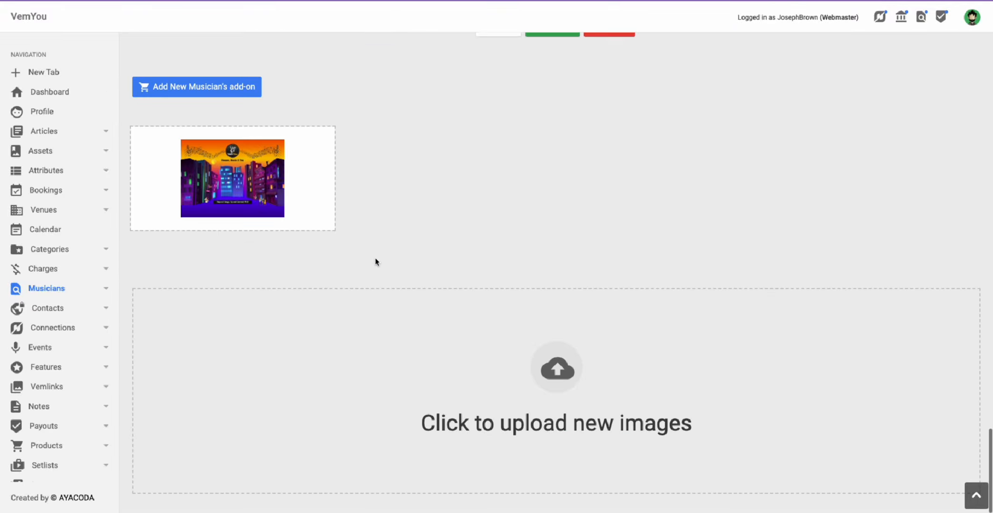
pyautogui.scroll(3, 374, 261)
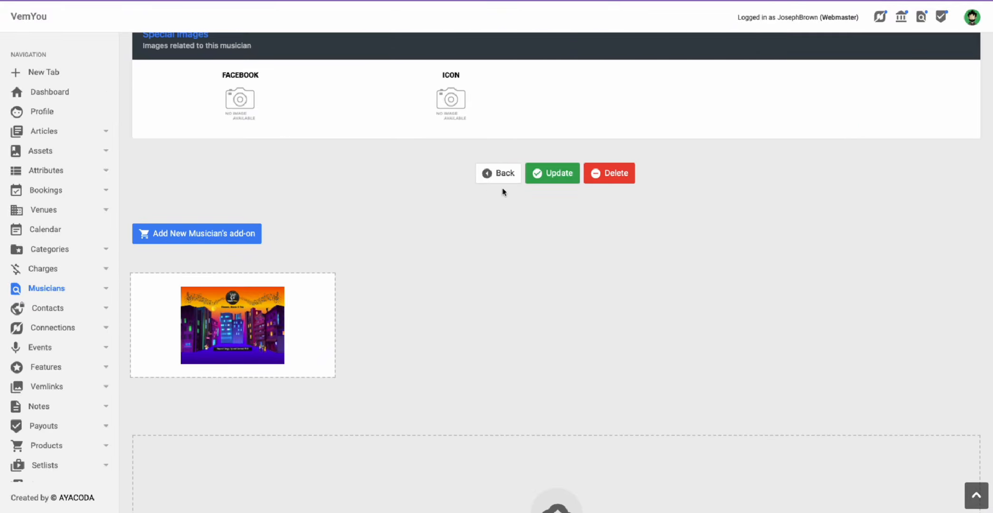
pyautogui.click(546, 174)
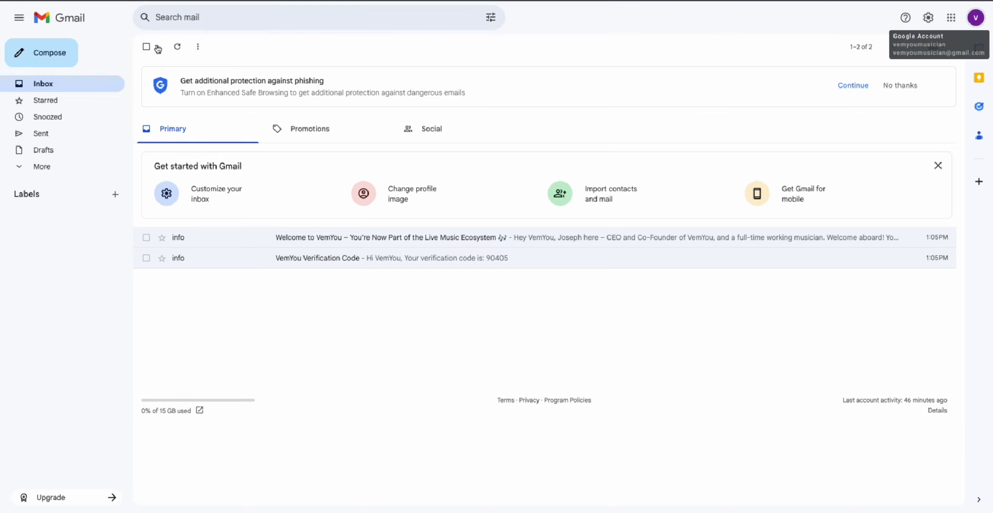
# In the musician's Gmail, refresh the inbox and open the congratulations email about the music profile being ready.
pyautogui.click(176, 48)
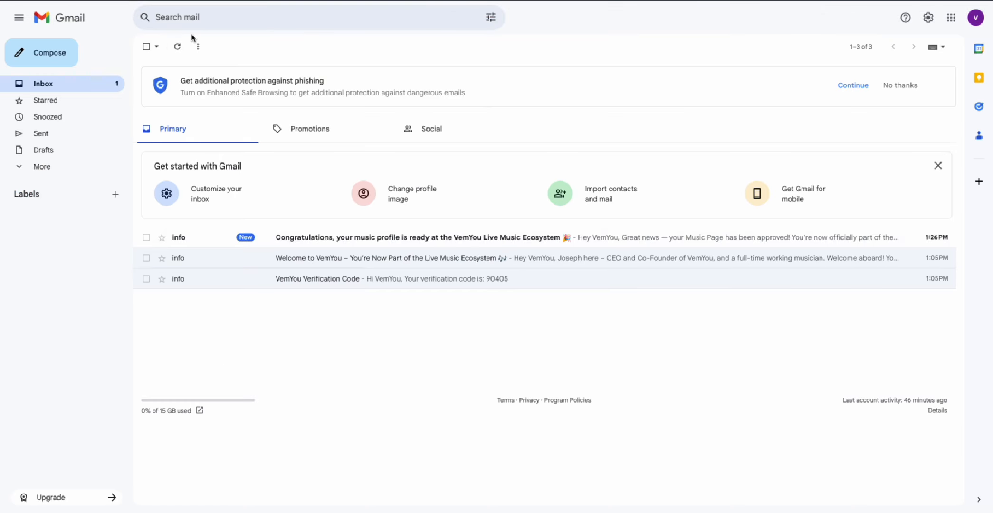
pyautogui.click(225, 240)
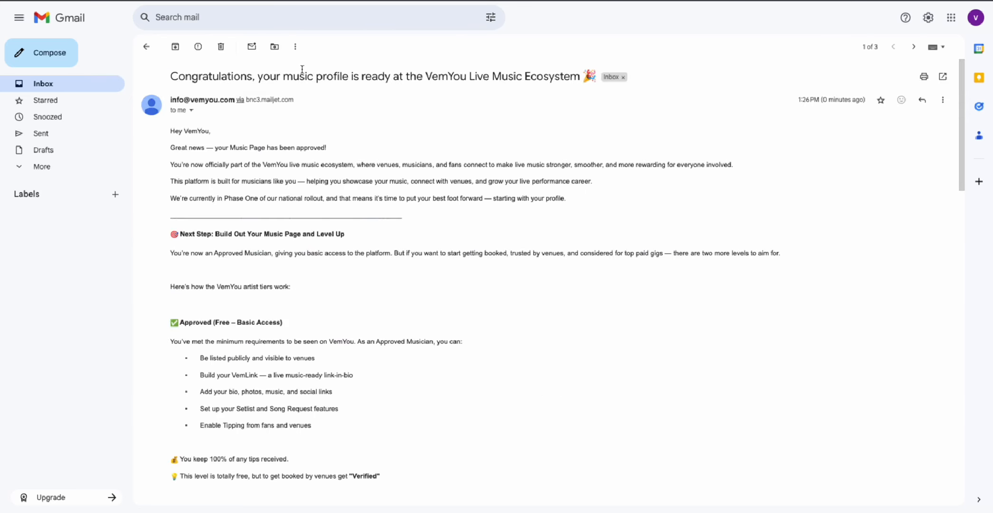
pyautogui.moveTo(326, 79); pyautogui.dragTo(469, 78)
pyautogui.click(513, 96)
pyautogui.scroll(-3, 318, 194)
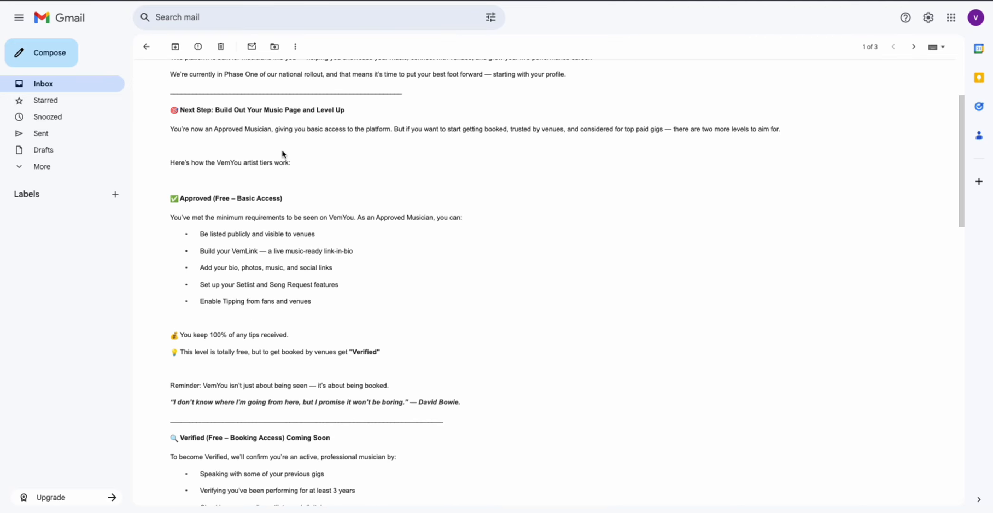
# Read the approval email's explanation of the artist tiers, from Approved basic access to the Vemified subscription and its requirements.
pyautogui.moveTo(184, 196); pyautogui.dragTo(233, 195)
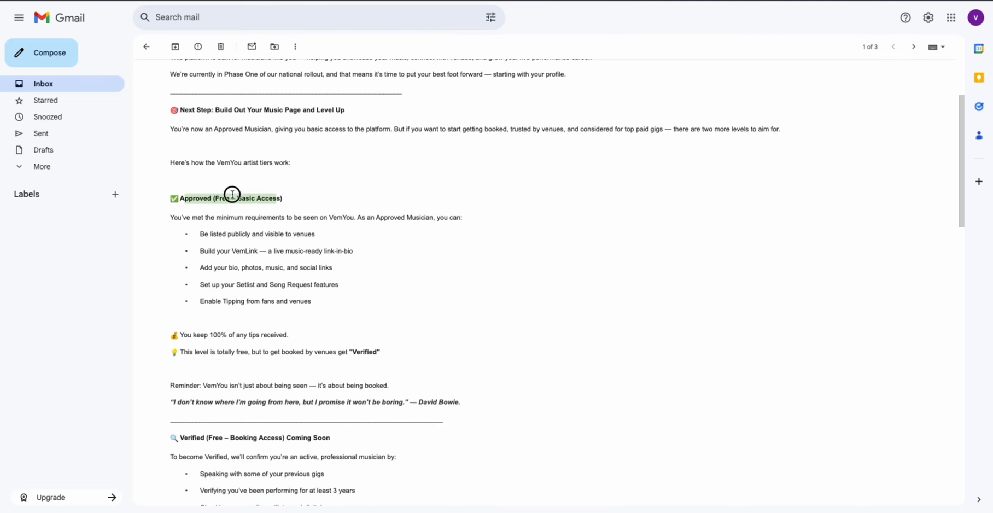
pyautogui.moveTo(173, 197); pyautogui.dragTo(273, 200)
pyautogui.click(238, 199)
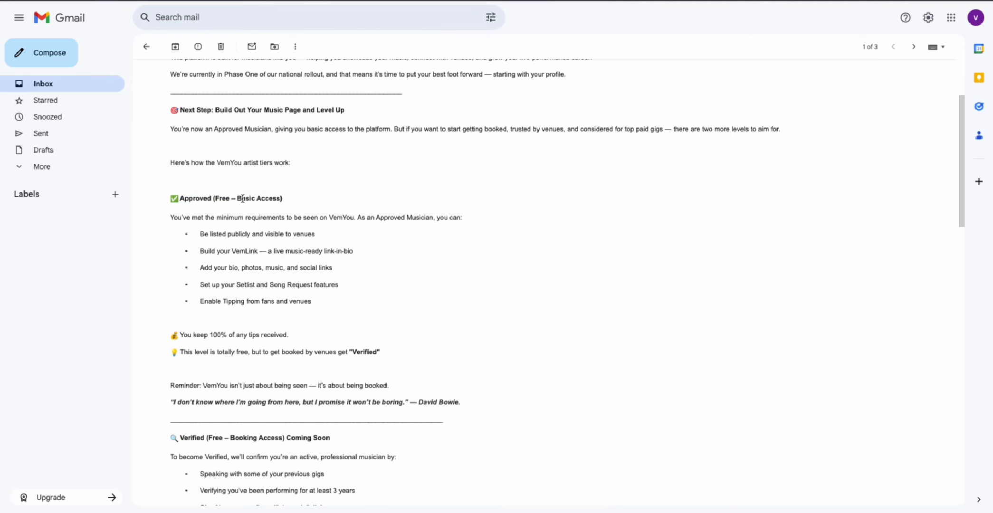
pyautogui.scroll(-5, 228, 199)
pyautogui.moveTo(208, 224); pyautogui.dragTo(301, 236)
pyautogui.click(251, 227)
pyautogui.scroll(-6, 250, 227)
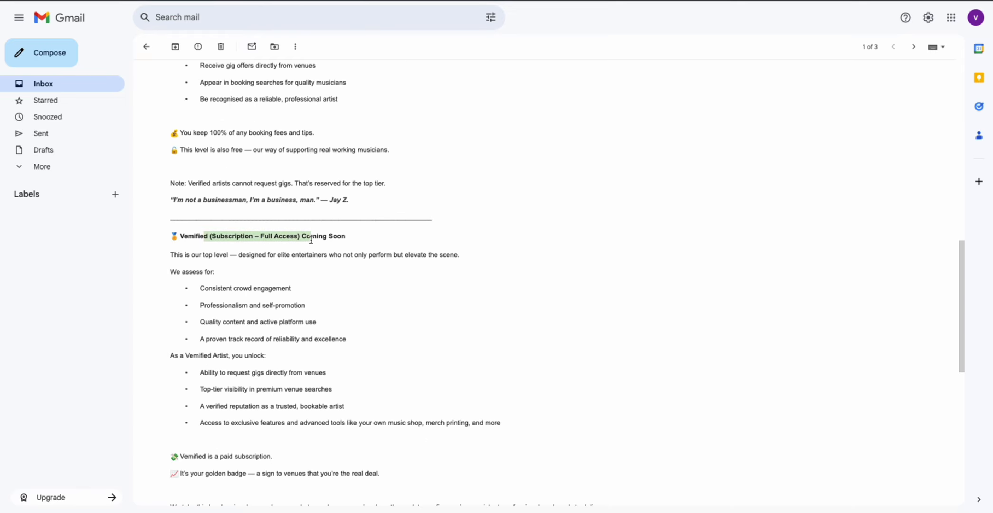
pyautogui.click(312, 240)
pyautogui.scroll(-2, 325, 243)
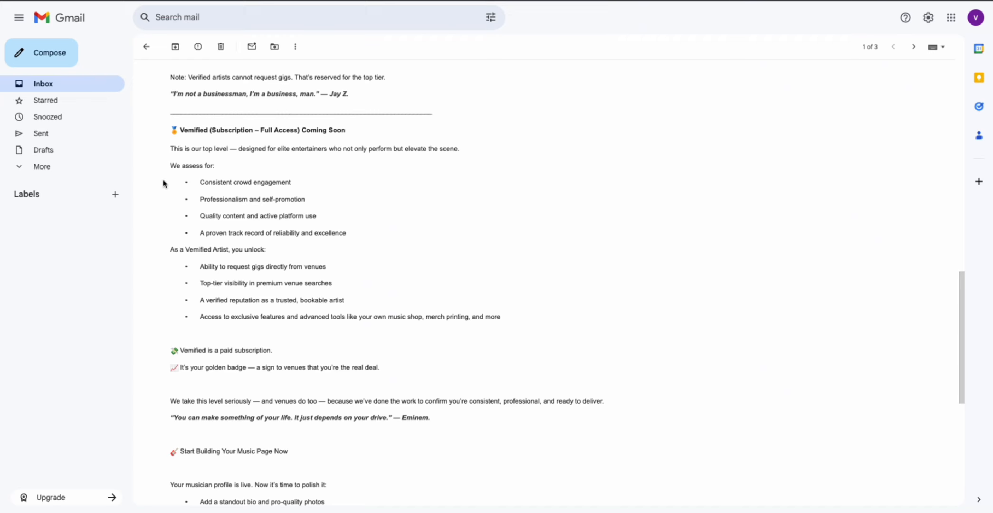
pyautogui.scroll(-2, 199, 197)
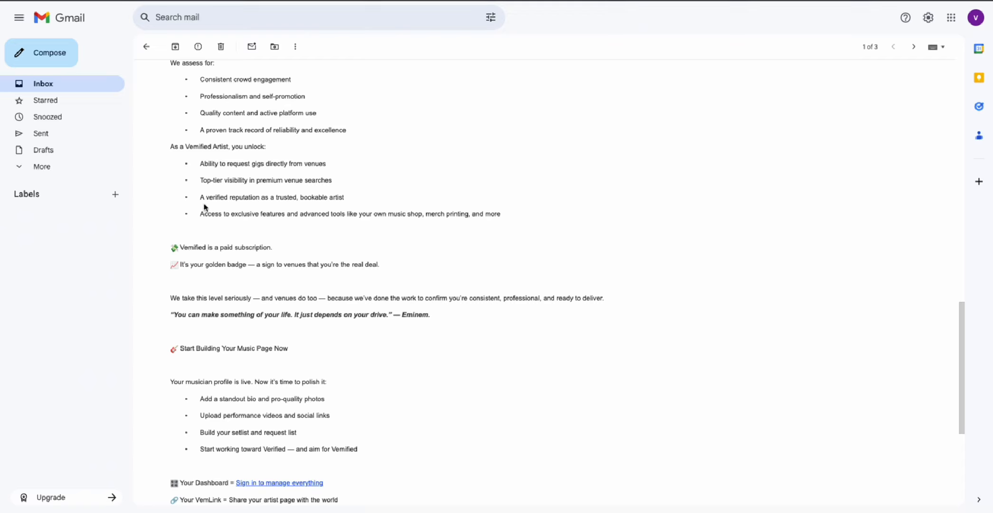
pyautogui.scroll(1, 205, 209)
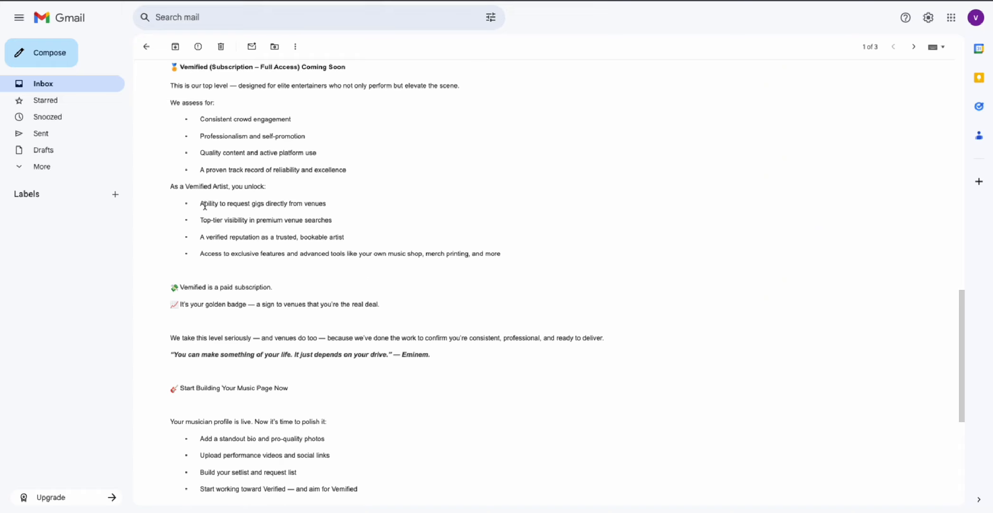
pyautogui.scroll(2, 205, 206)
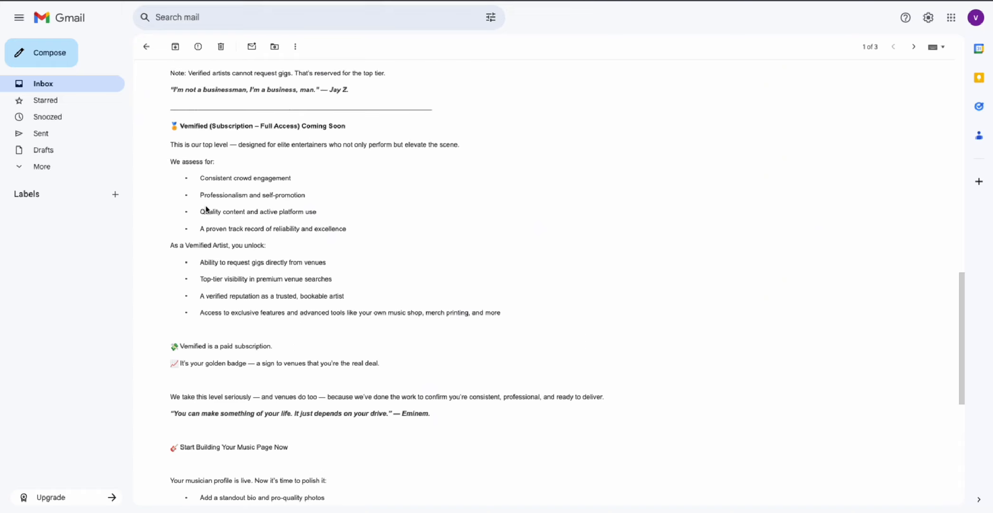
# Go back over the Verified and Approved tier sections, and read on to the email's advice on building the music page.
pyautogui.scroll(5, 219, 172)
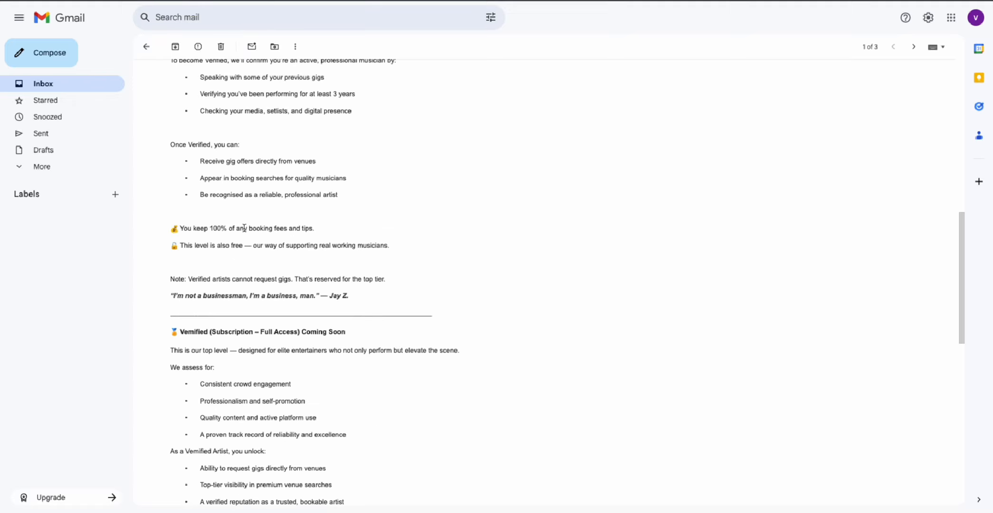
pyautogui.scroll(9, 244, 222)
pyautogui.scroll(-5, 240, 213)
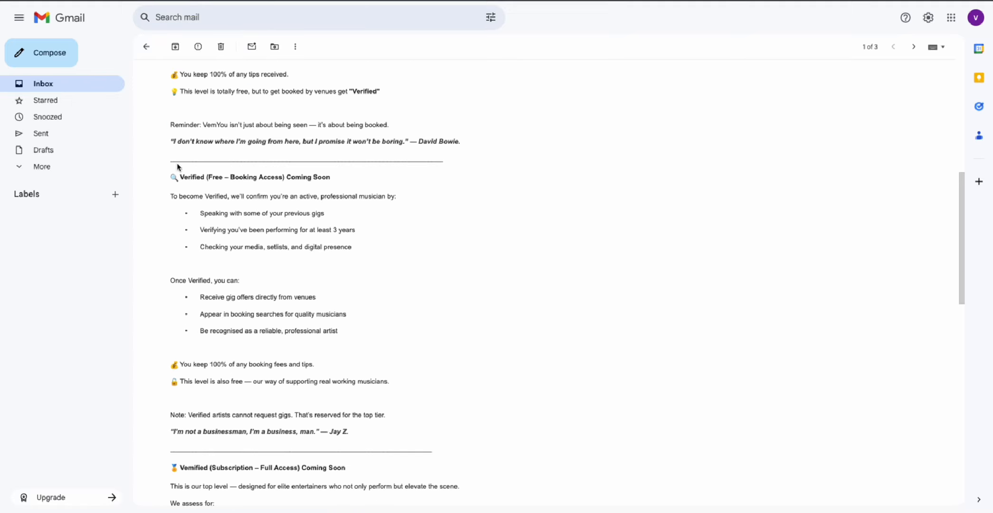
pyautogui.moveTo(186, 171); pyautogui.dragTo(331, 179)
pyautogui.moveTo(271, 180); pyautogui.dragTo(238, 180)
pyautogui.click(208, 172)
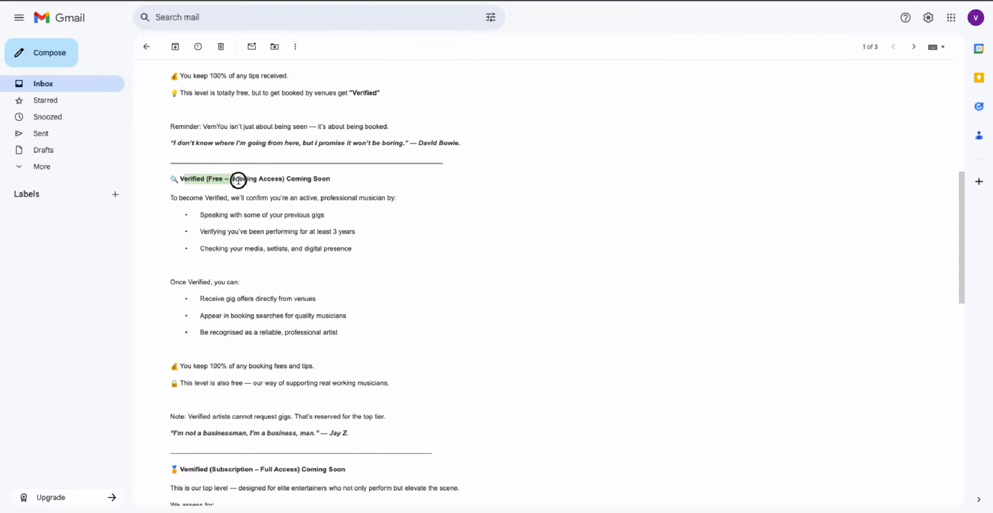
pyautogui.click(247, 181)
pyautogui.scroll(5, 246, 179)
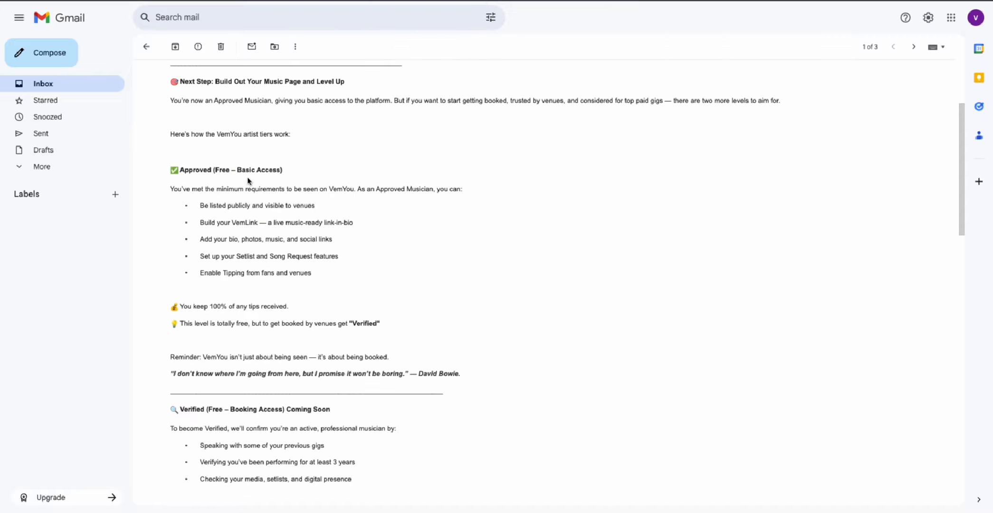
pyautogui.scroll(-12, 258, 233)
pyautogui.scroll(-6, 237, 249)
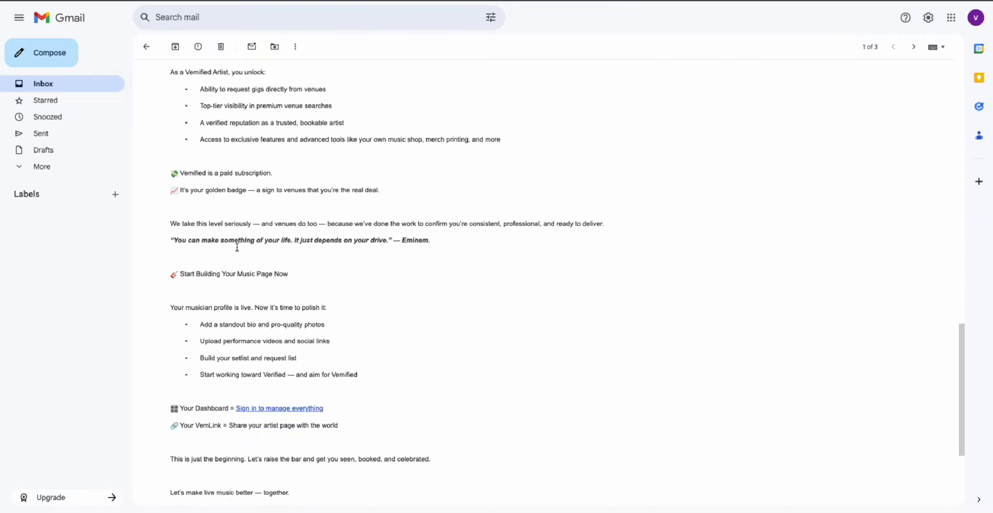
# Read the email's closing section on building the music page and highlight the Eminem quote above it.
pyautogui.scroll(-2, 239, 252)
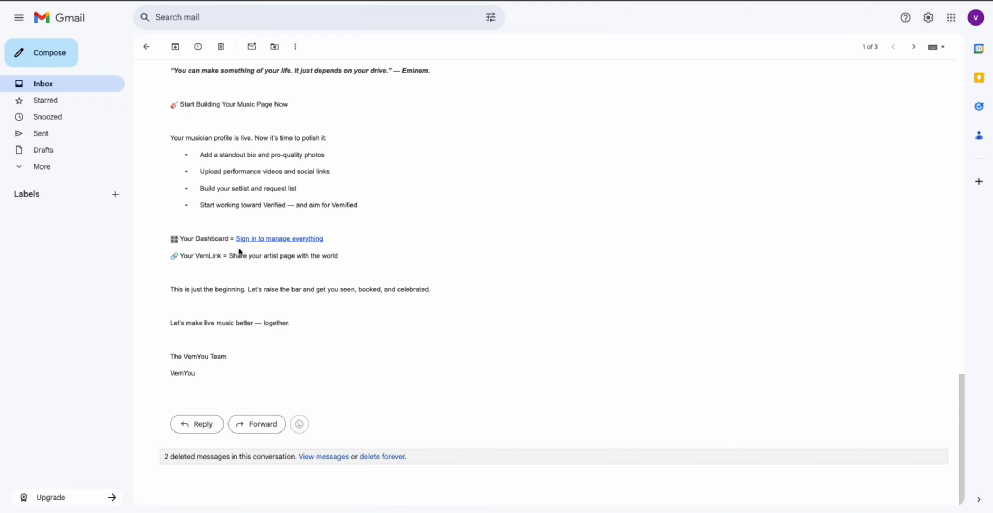
pyautogui.scroll(2, 253, 146)
pyautogui.tripleClick(244, 143)
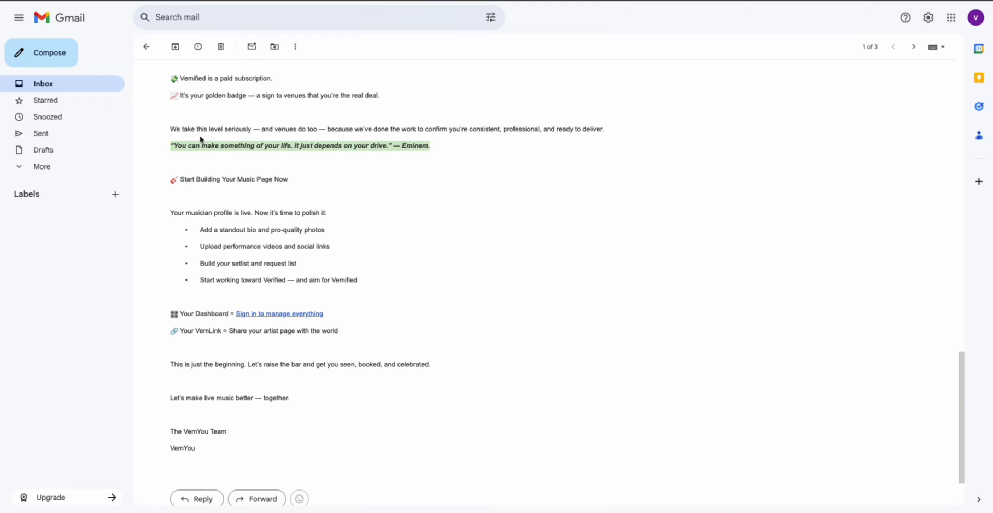
pyautogui.click(188, 126)
pyautogui.click(260, 140)
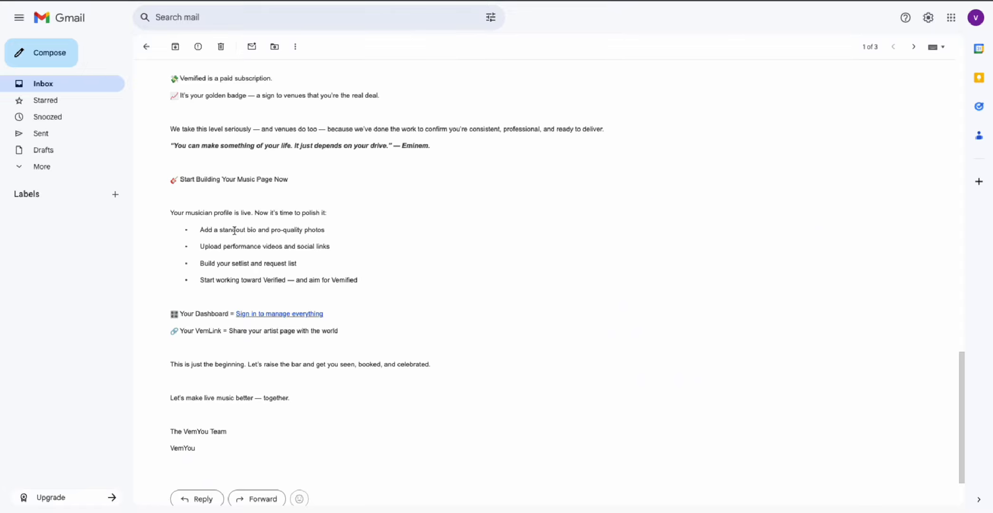
# Return to the start of the approval email and skim the Approved, Verified and Vemified tiers in order.
pyautogui.scroll(12, 237, 208)
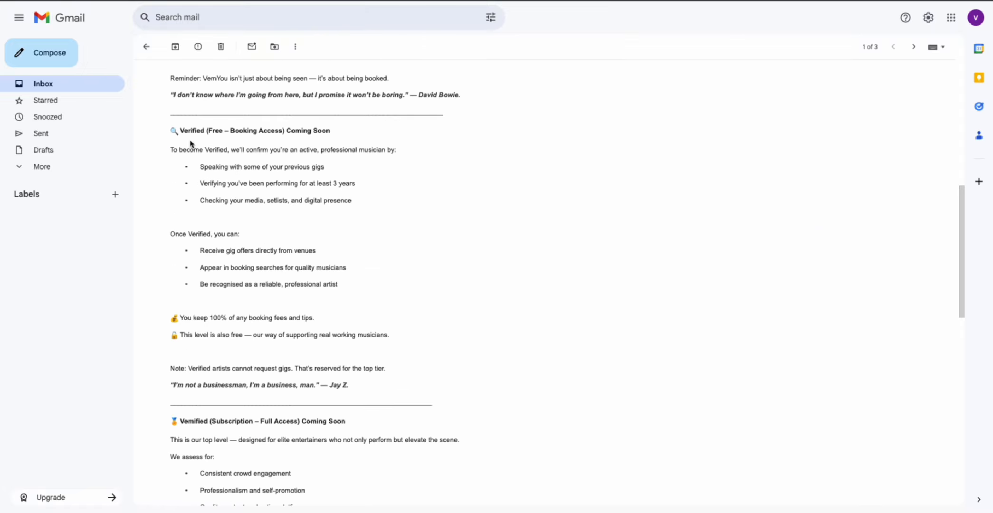
pyautogui.scroll(8, 179, 138)
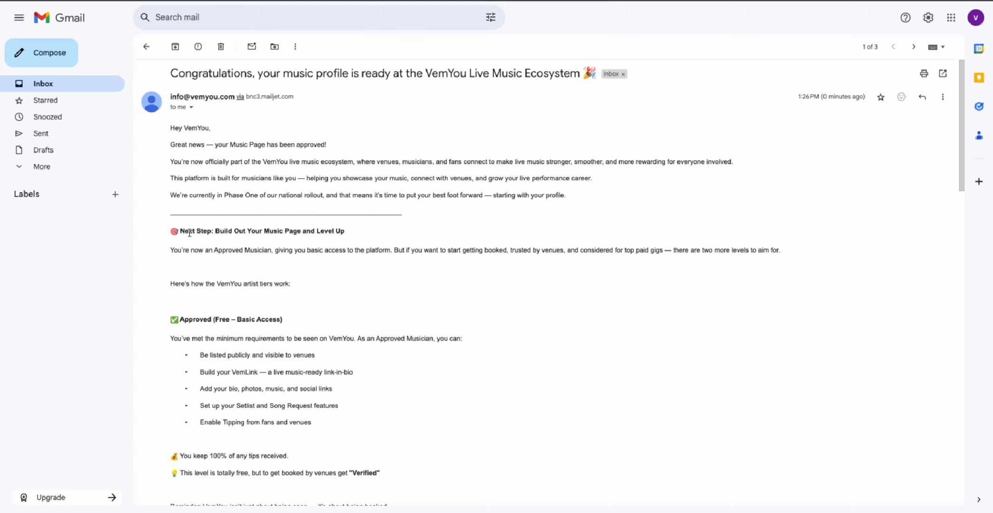
pyautogui.scroll(-2, 190, 266)
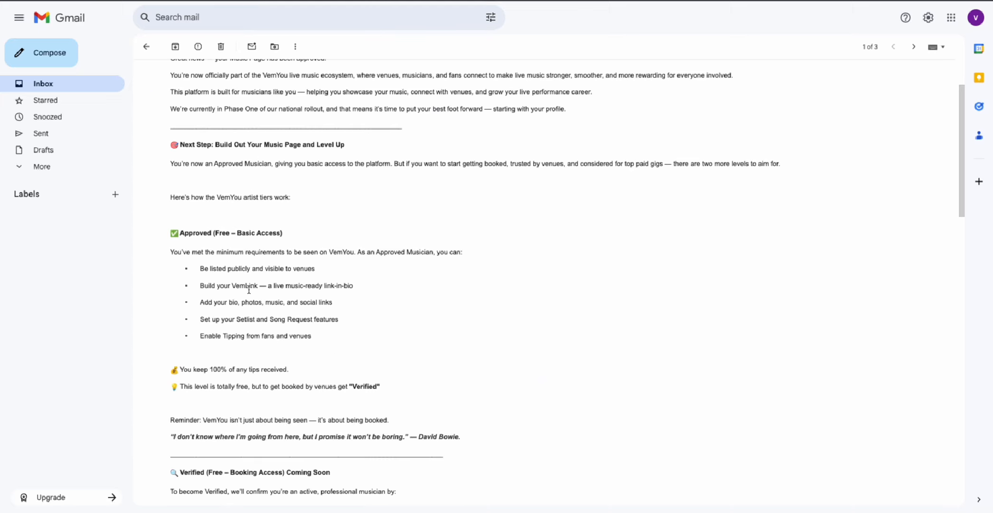
pyautogui.scroll(-7, 221, 315)
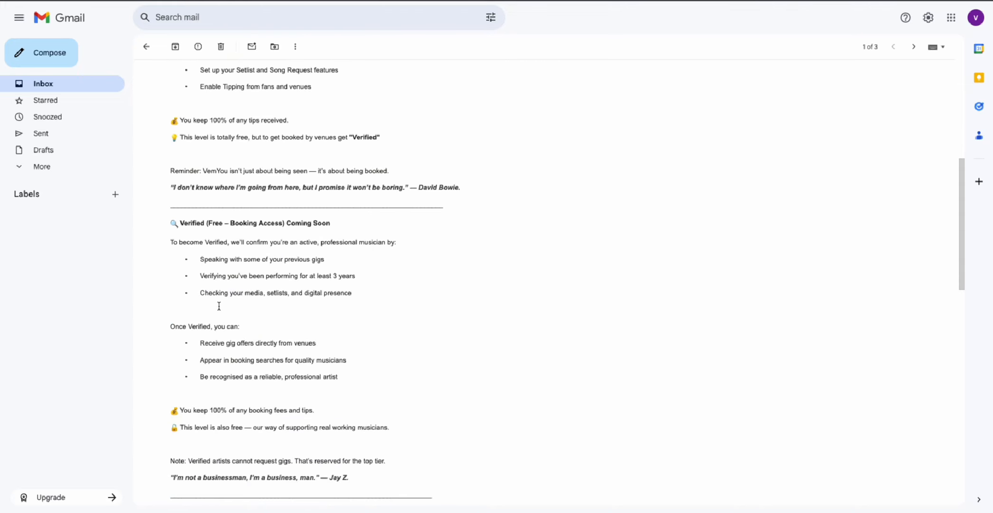
pyautogui.scroll(-8, 278, 274)
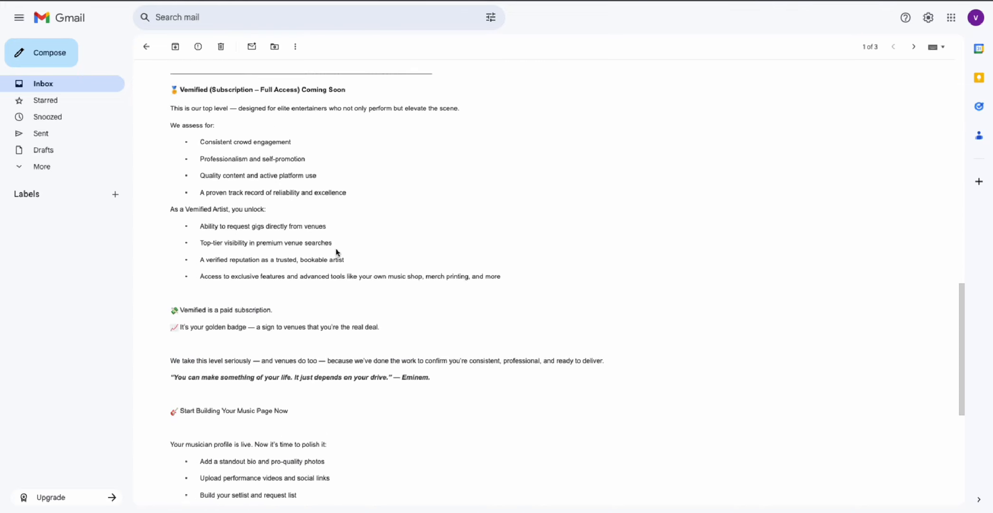
# Review the tiers in reverse from Vemified back to Approved, and highlight the Approved (Free – Basic Access) heading.
pyautogui.scroll(5, 288, 162)
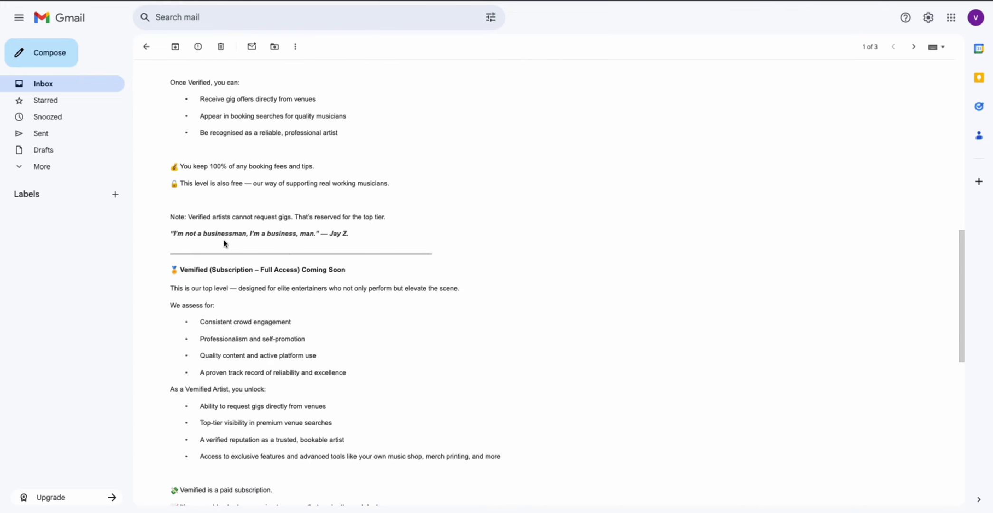
pyautogui.scroll(4, 293, 265)
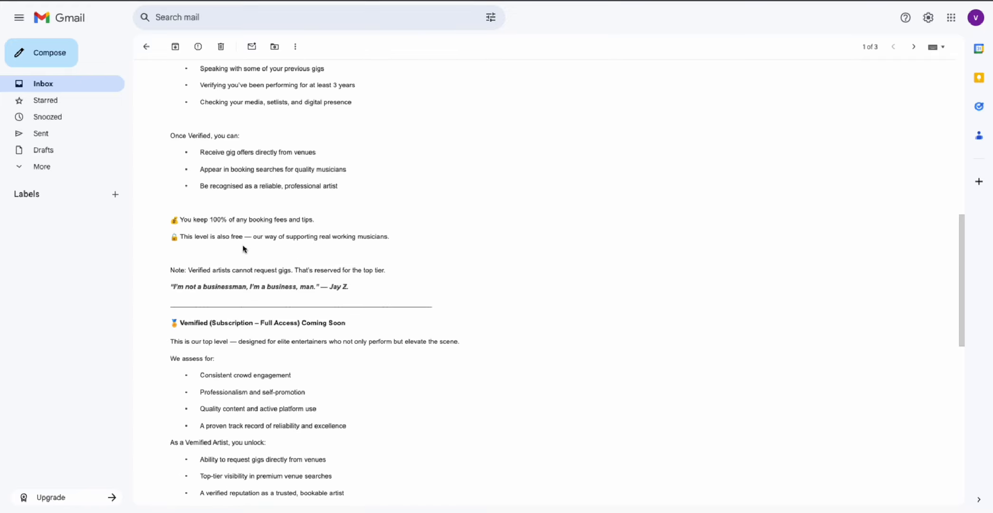
pyautogui.scroll(3, 252, 259)
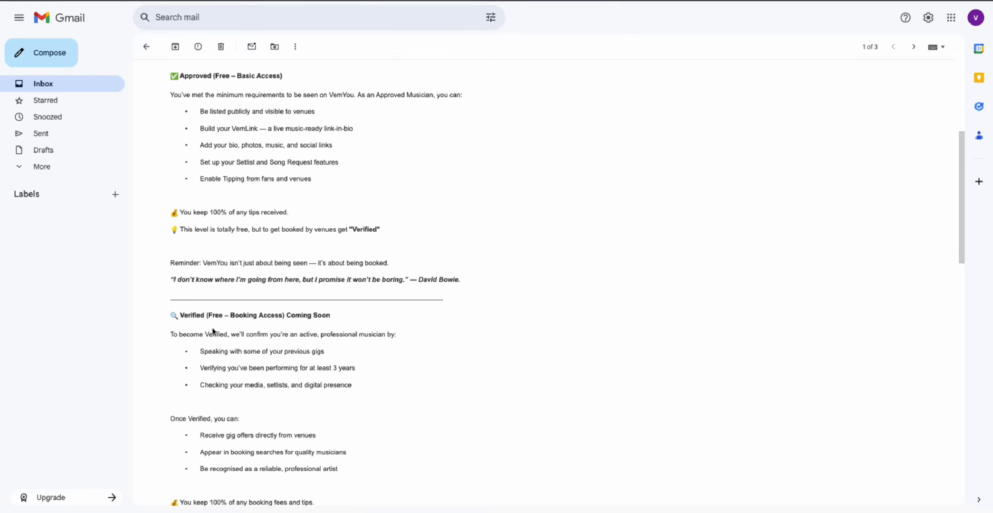
pyautogui.scroll(4, 289, 312)
pyautogui.moveTo(257, 246); pyautogui.dragTo(315, 283)
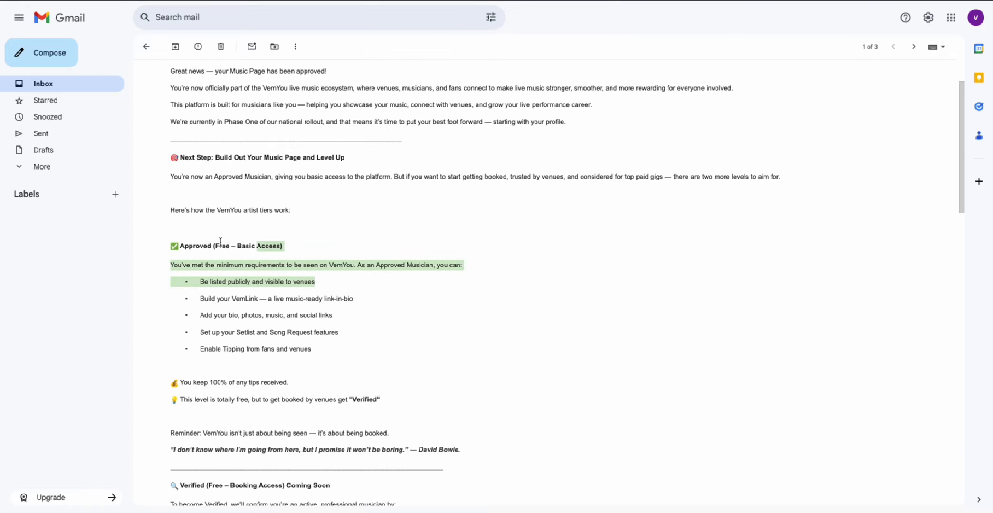
pyautogui.moveTo(170, 245); pyautogui.dragTo(221, 245)
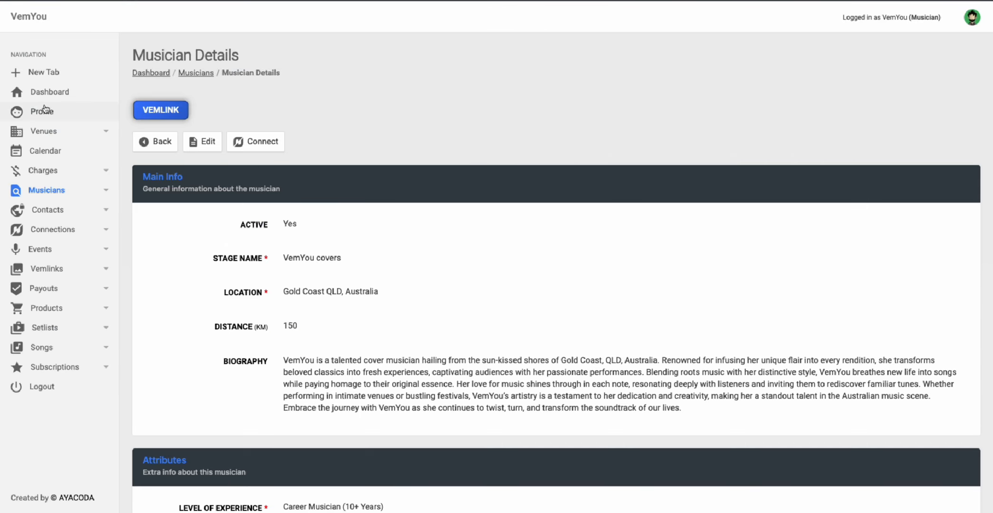
# Switch to VemYou, open the account's own musicians list from the dashboard, and highlight the musician listing limit notice.
pyautogui.click(57, 95)
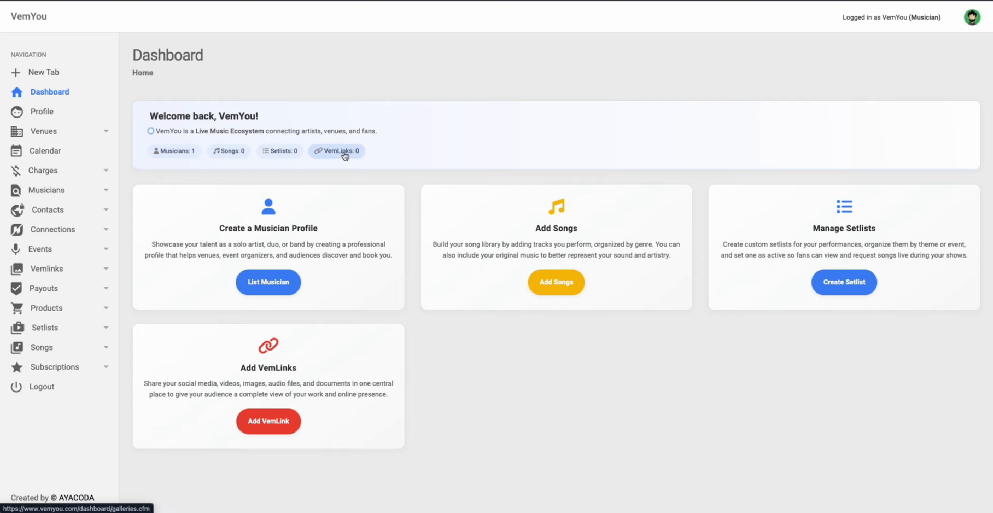
pyautogui.click(164, 152)
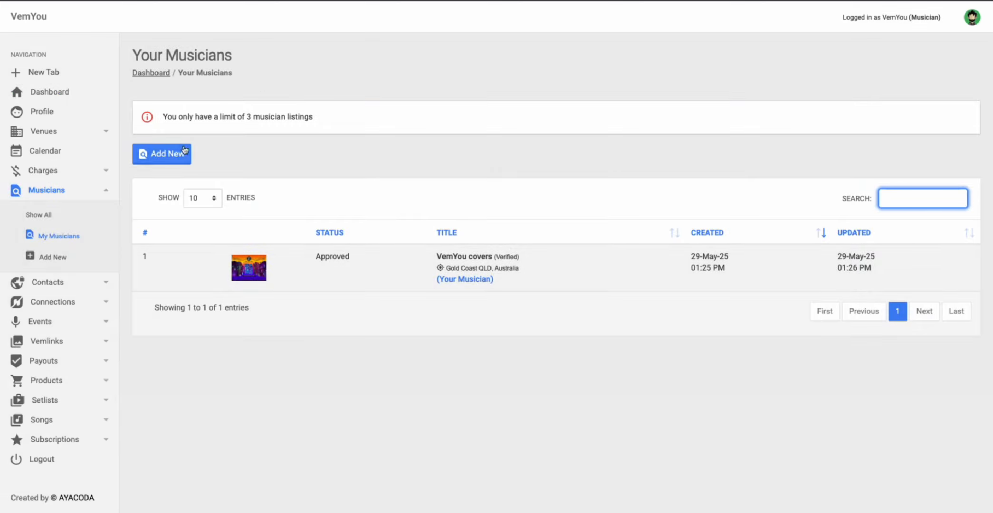
pyautogui.click(227, 122)
pyautogui.moveTo(265, 121); pyautogui.dragTo(318, 120)
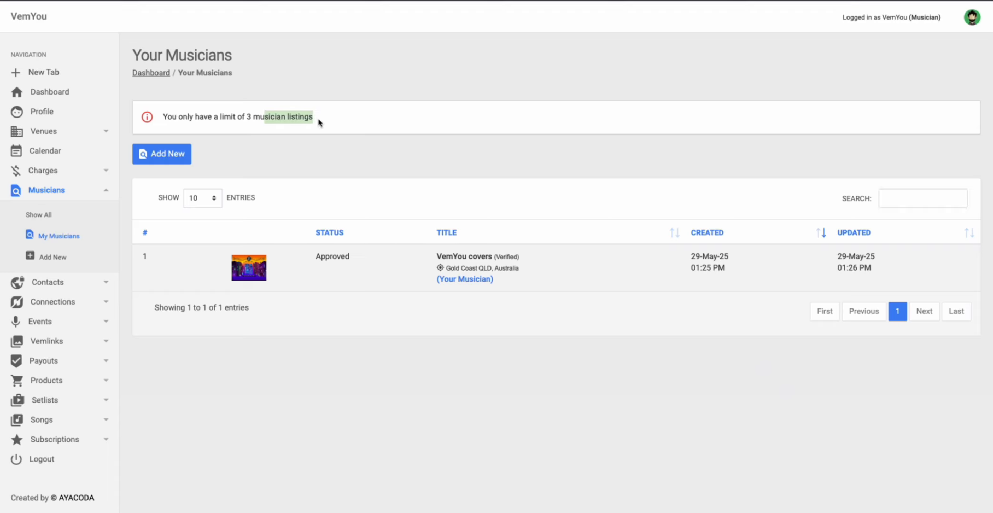
pyautogui.click(318, 120)
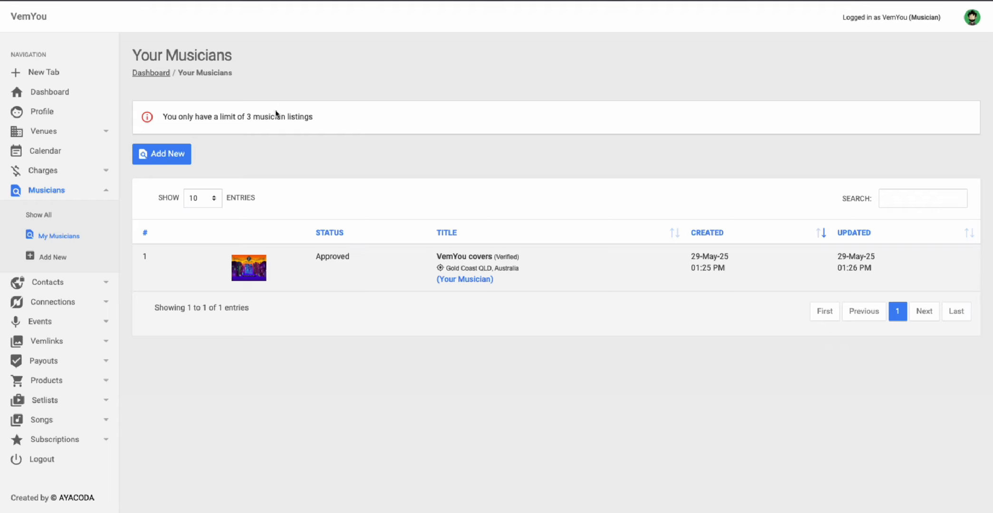
# Go over the full wording of the listing limit notice above the musicians table, and return to the dashboard.
pyautogui.moveTo(247, 118); pyautogui.dragTo(341, 131)
pyautogui.click(253, 114)
pyautogui.moveTo(254, 114); pyautogui.dragTo(300, 122)
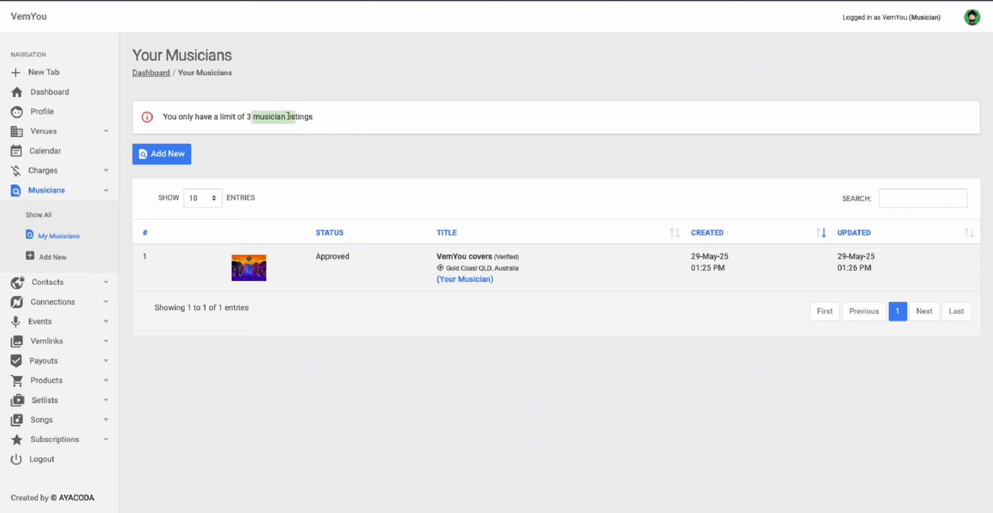
pyautogui.click(288, 116)
pyautogui.moveTo(237, 117); pyautogui.dragTo(313, 117)
pyautogui.click(302, 116)
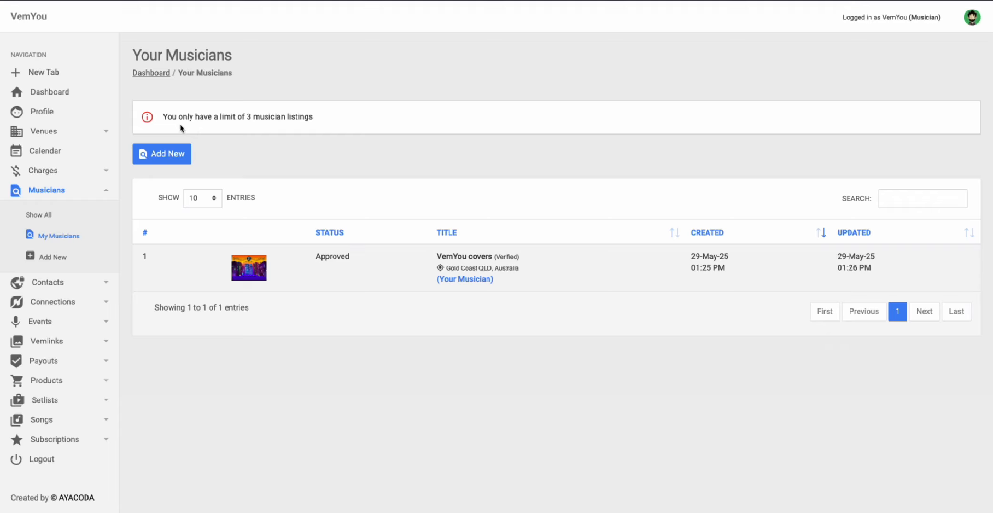
pyautogui.moveTo(180, 116); pyautogui.dragTo(347, 121)
pyautogui.click(259, 116)
pyautogui.click(274, 117)
pyautogui.tripleClick(276, 117)
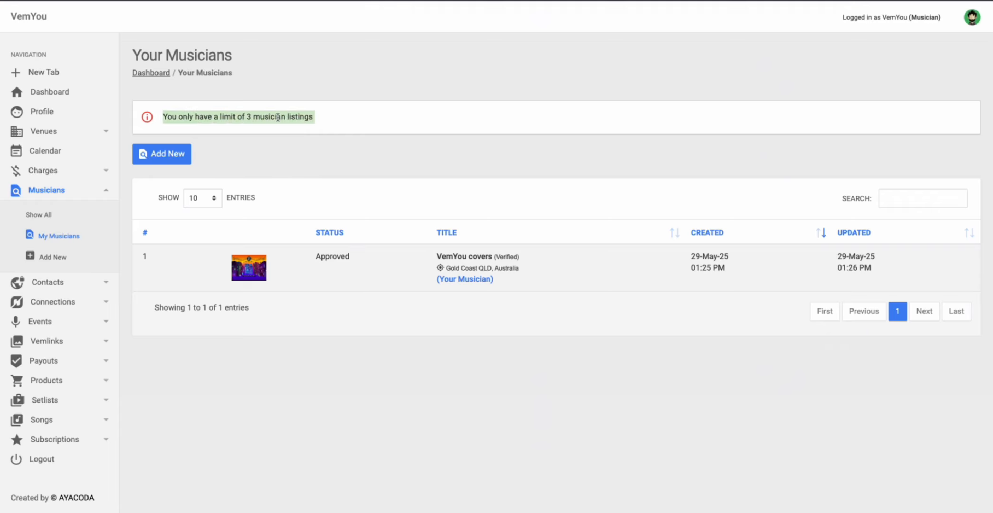
pyautogui.click(356, 272)
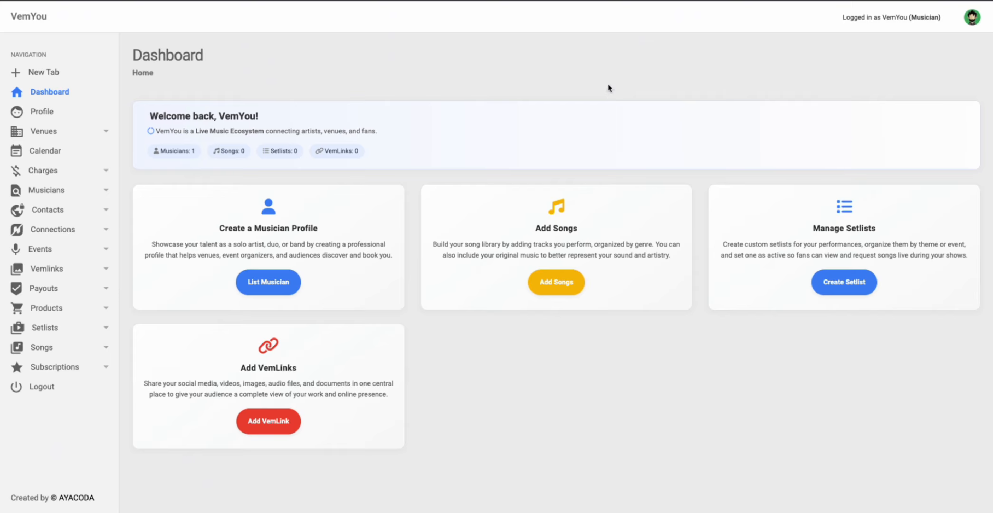
pyautogui.moveTo(603, 2)
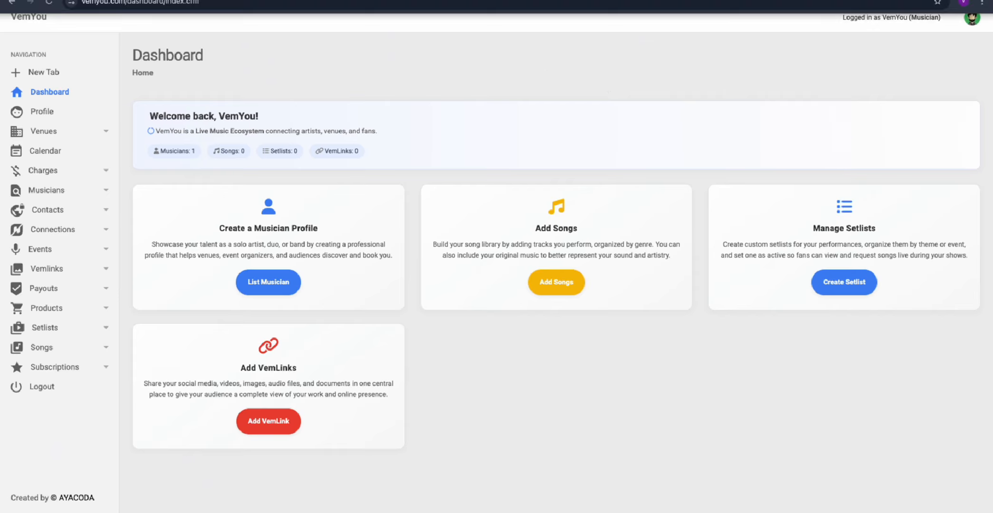